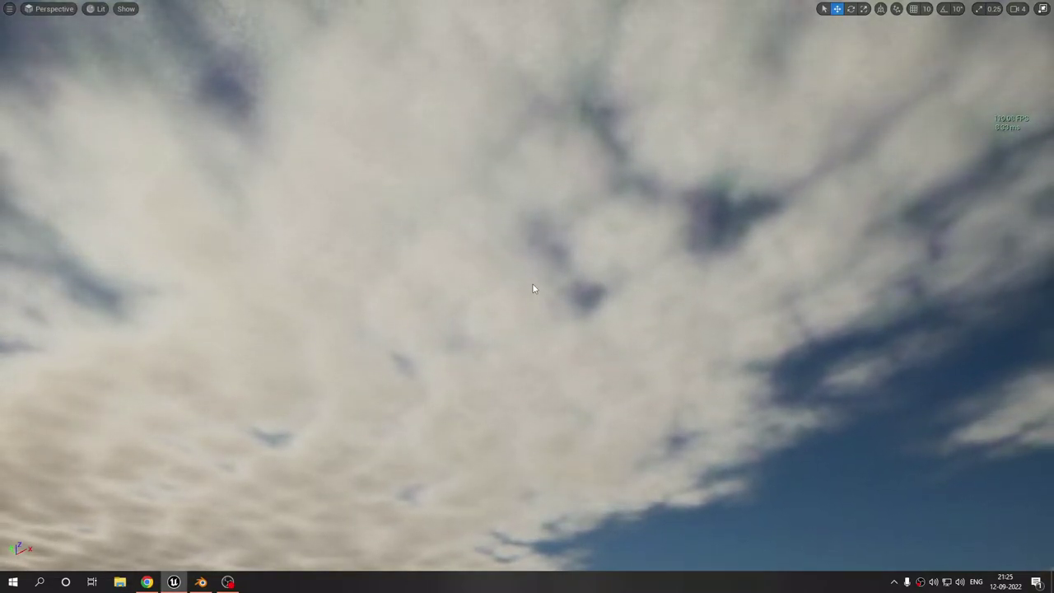
Step: Switch to Chrome, view the Salvation Hours title image tweet, and return to the Wolf Wire Studios profile
{"action": "key", "text": "alt+Tab"}
{"action": "left_click", "coordinate": [533, 285]}
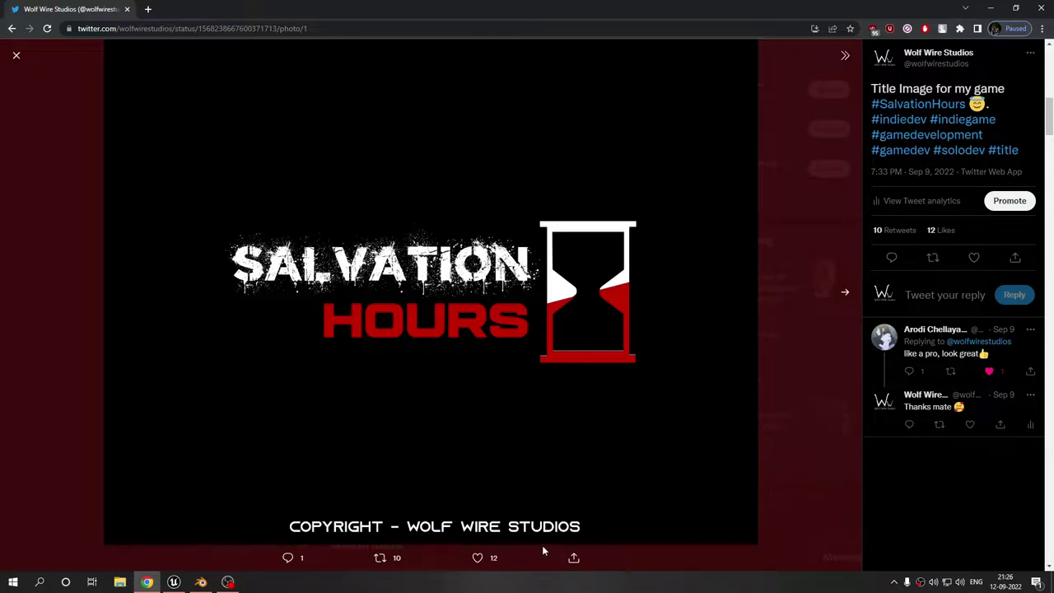
{"action": "left_click", "coordinate": [778, 224]}
Step: Find and open the profile's tweet about using UDIM for texture quality, and close the browser
{"action": "scroll", "coordinate": [532, 264], "scroll_direction": "up", "scroll_amount": 13}
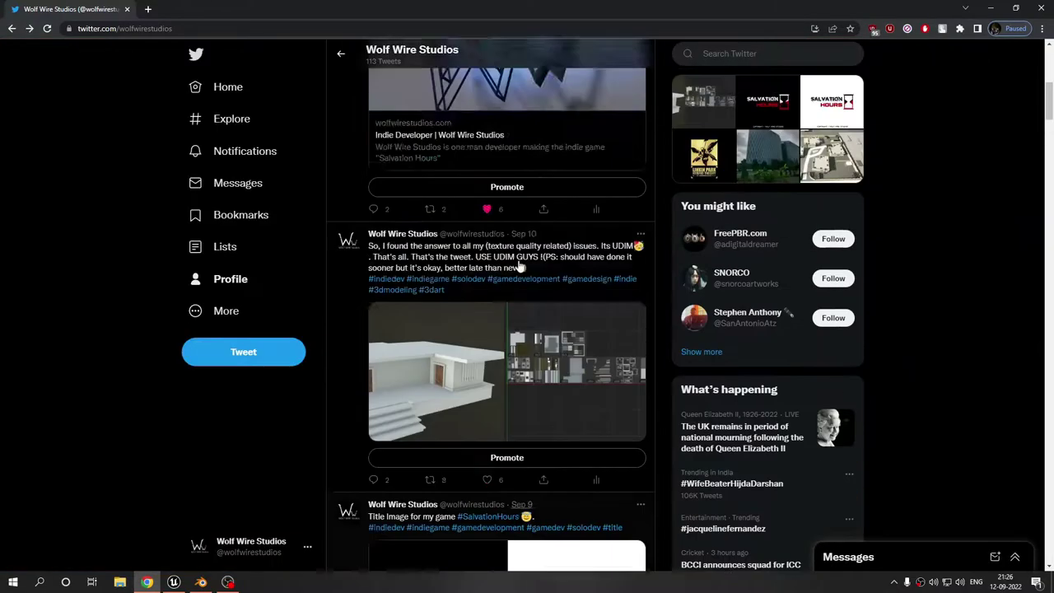
{"action": "scroll", "coordinate": [527, 265], "scroll_direction": "down", "scroll_amount": 8}
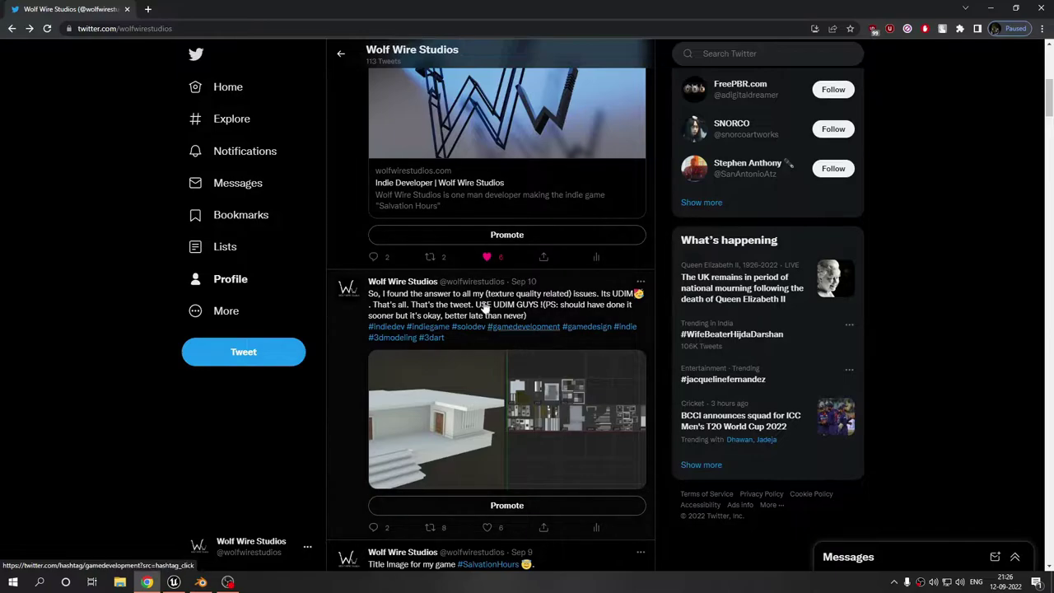
{"action": "left_click", "coordinate": [486, 306]}
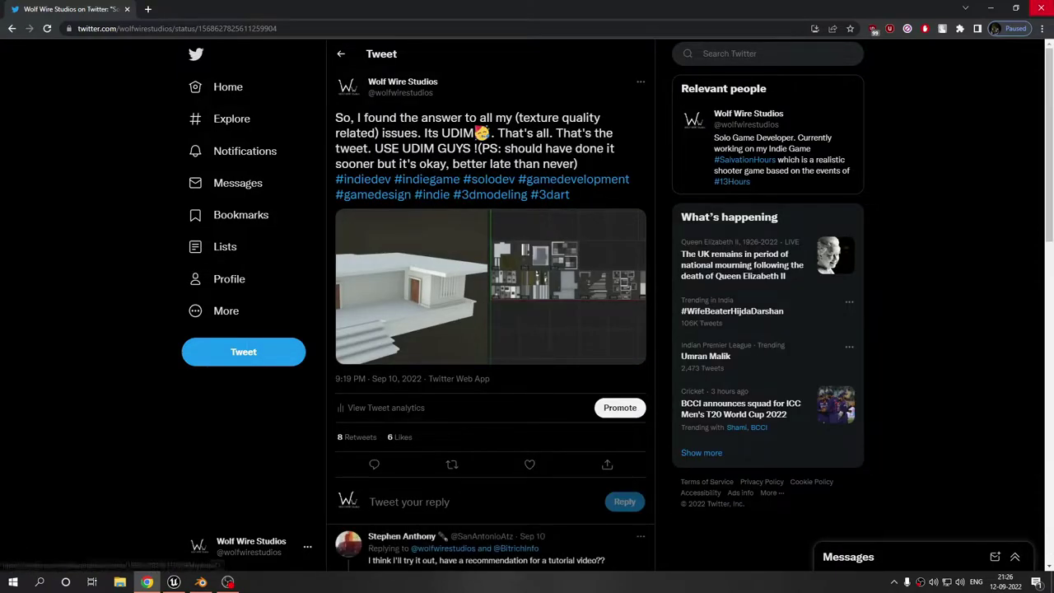
{"action": "left_click", "coordinate": [1043, 7]}
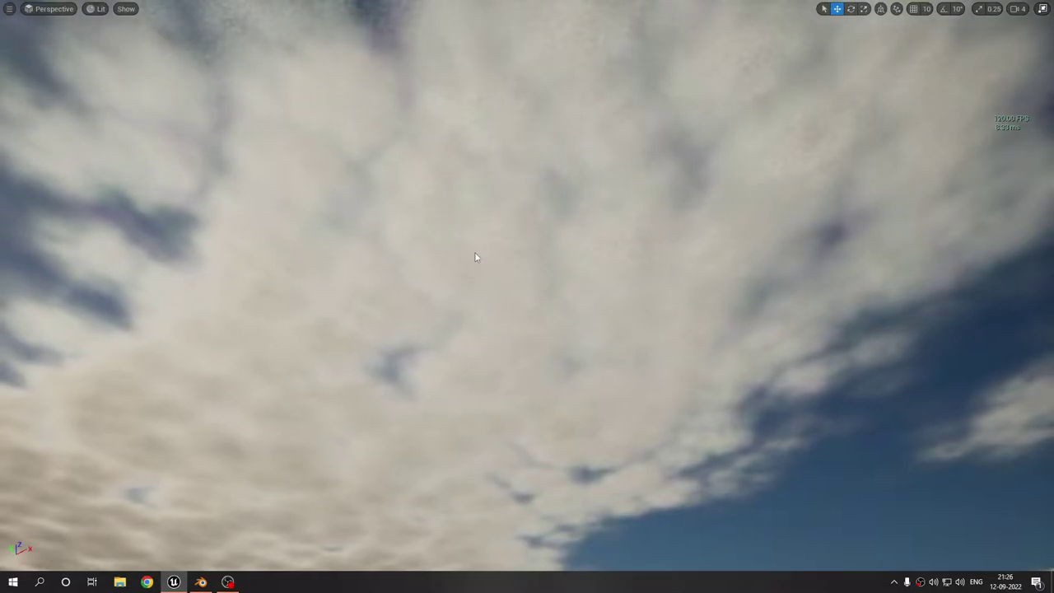
Step: Fly through the Unreal Engine level to the small building and examine its metal window bars up close
{"action": "right_click_drag", "start_coordinate": [478, 252], "coordinate": [327, 367]}
{"action": "key", "text": "w"}
{"action": "key", "text": "d"}
{"action": "key", "text": "w"}
{"action": "key", "text": "a"}
{"action": "key", "text": "w"}
{"action": "key", "text": "d"}
{"action": "key", "text": "a"}
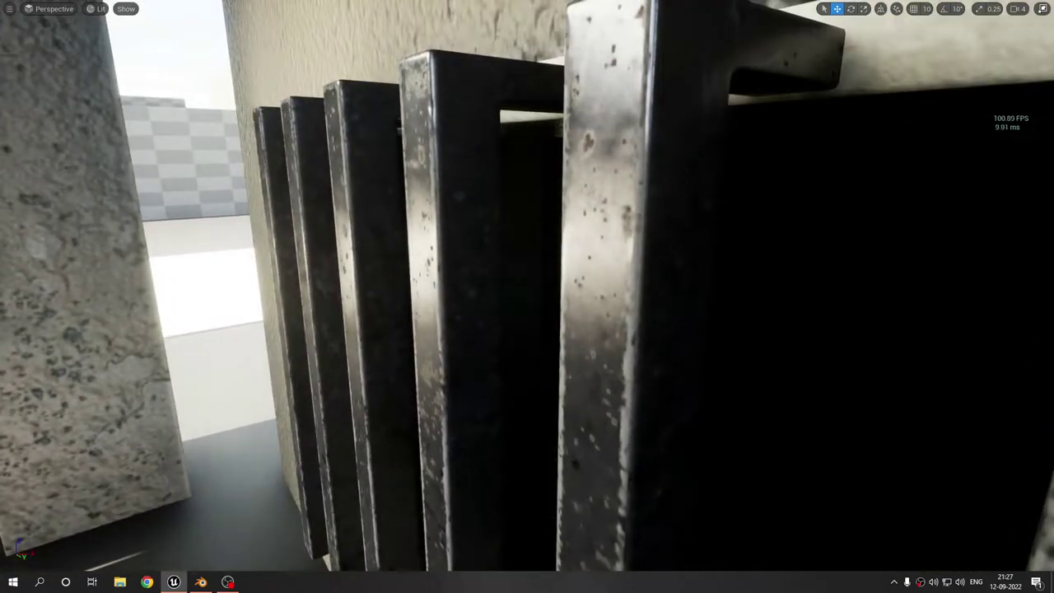
{"action": "right_click_drag", "start_coordinate": [527, 296], "coordinate": [700, 342]}
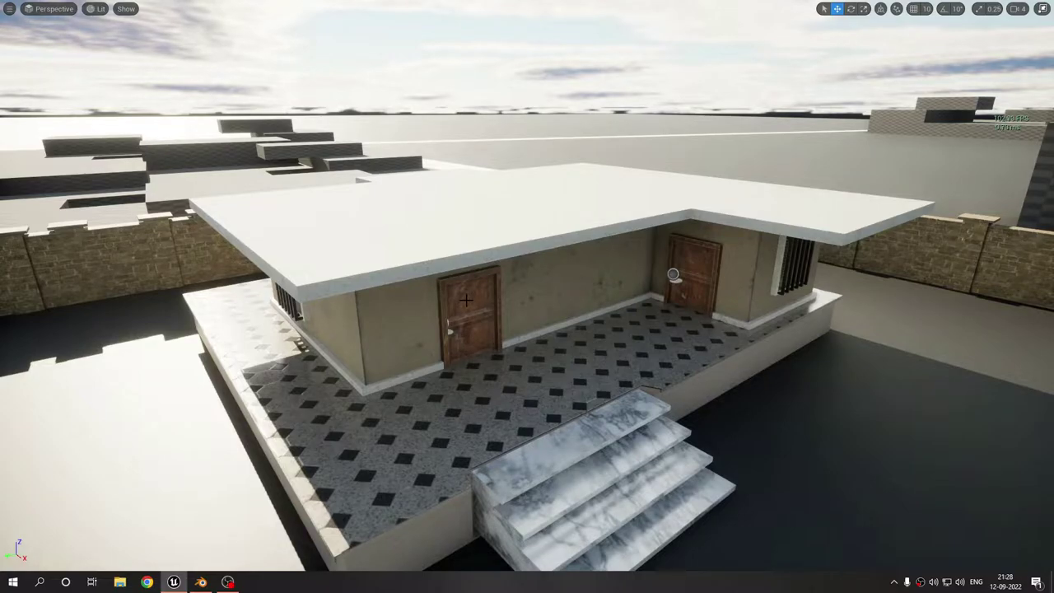
Step: Examine the small building's exterior, including its wooden doors, tiled porch, marble steps and roof
{"action": "right_click_drag", "start_coordinate": [466, 300], "coordinate": [434, 303]}
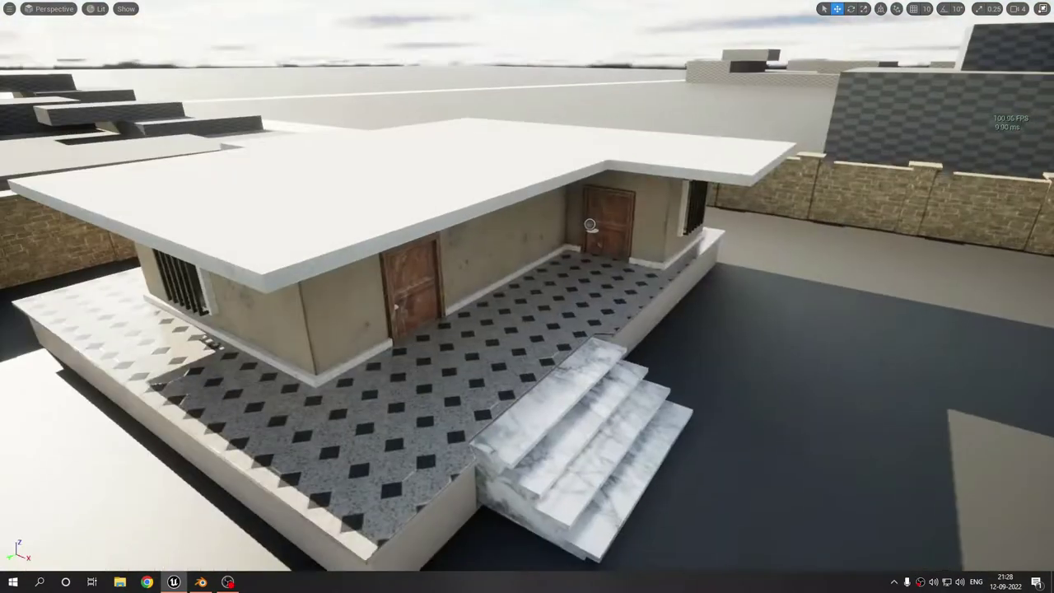
{"action": "right_click_drag", "start_coordinate": [588, 223], "coordinate": [550, 216]}
{"action": "key", "text": "w"}
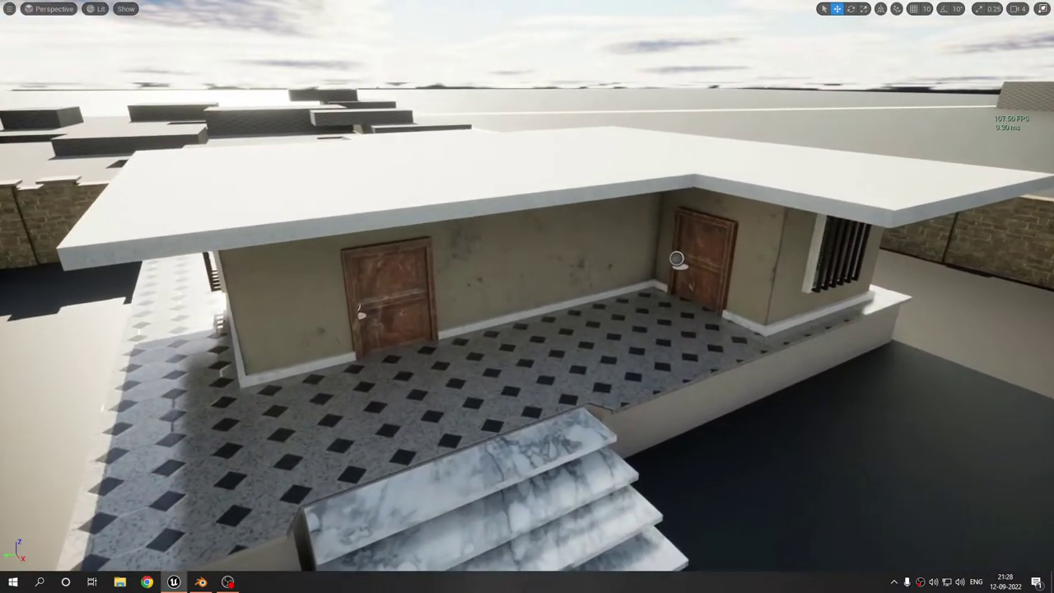
{"action": "key", "text": "a"}
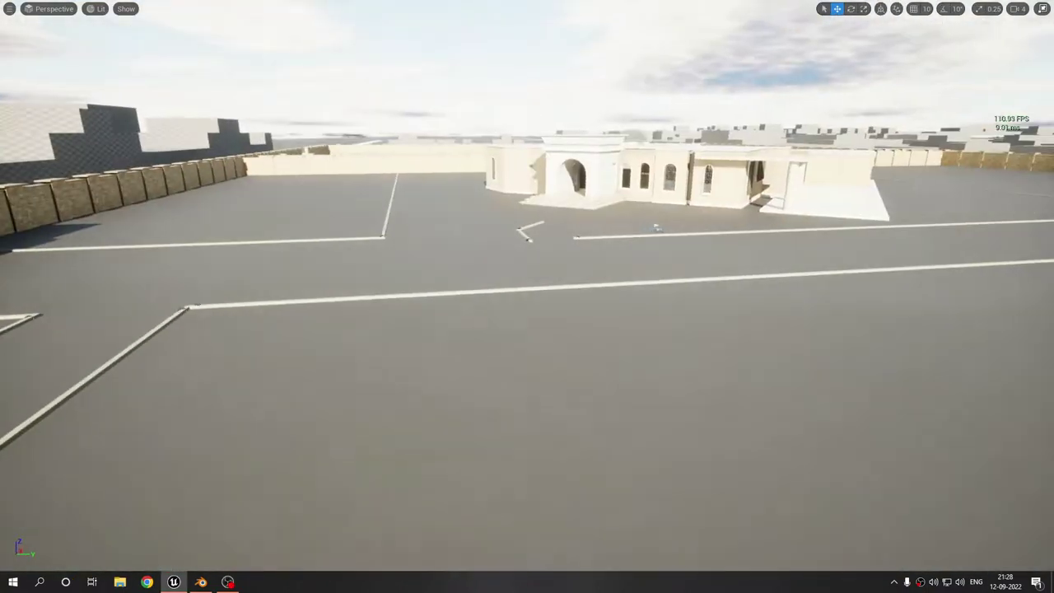
{"action": "right_click_drag", "start_coordinate": [657, 228], "coordinate": [656, 228]}
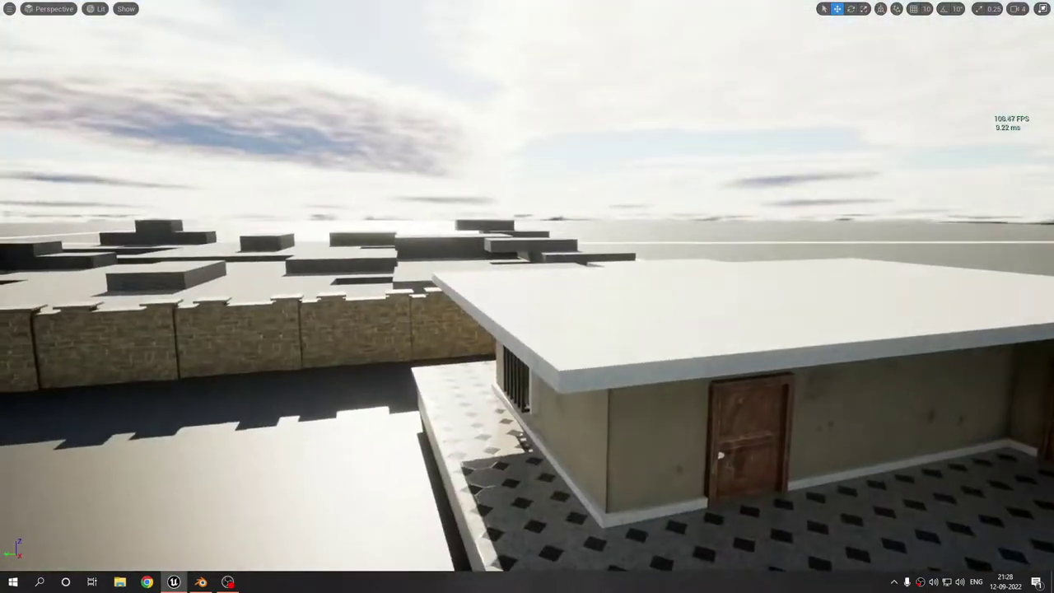
{"action": "right_click_drag", "start_coordinate": [772, 271], "coordinate": [741, 279]}
{"action": "key", "text": "s"}
{"action": "right_click_drag", "start_coordinate": [527, 296], "coordinate": [379, 338]}
{"action": "key", "text": "w"}
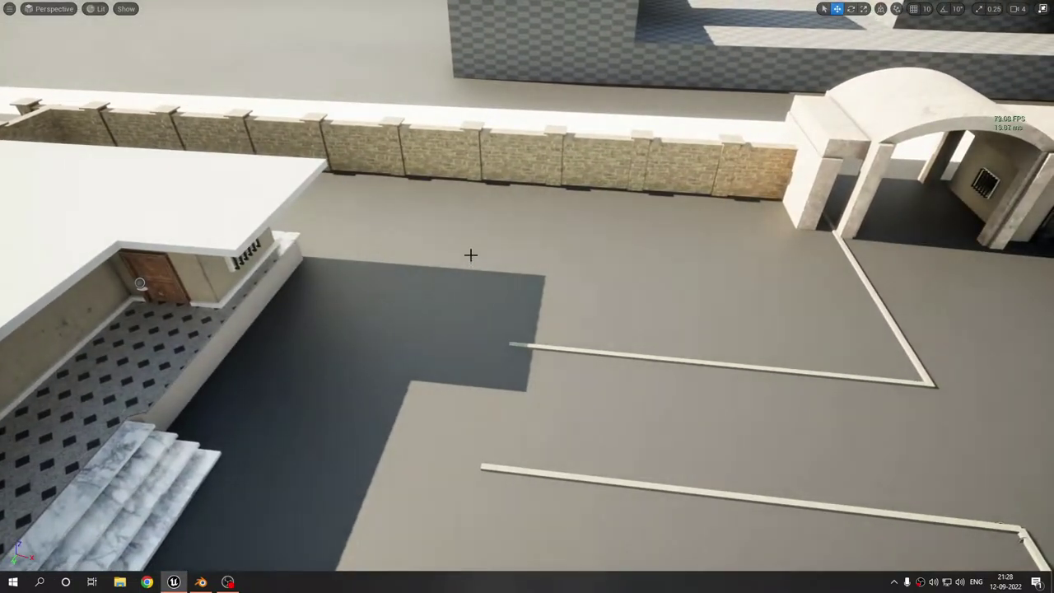
Step: Inspect the compound's arched entrance gate and the brick boundary wall beside it, leaving the wall deselected
{"action": "right_click_drag", "start_coordinate": [470, 255], "coordinate": [472, 245]}
{"action": "right_click_drag", "start_coordinate": [316, 294], "coordinate": [216, 297]}
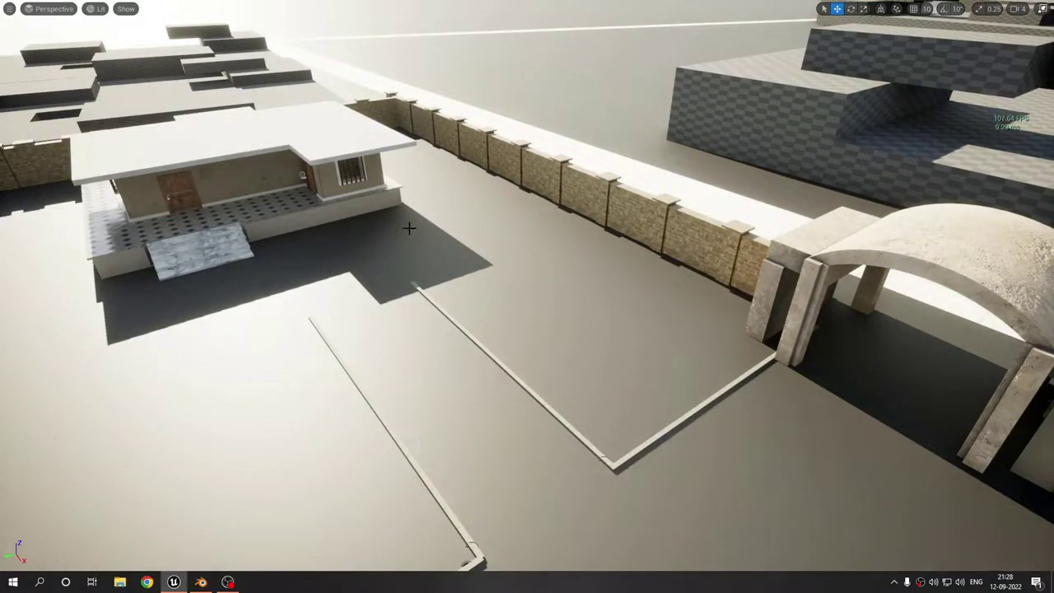
{"action": "right_click_drag", "start_coordinate": [527, 296], "coordinate": [691, 278]}
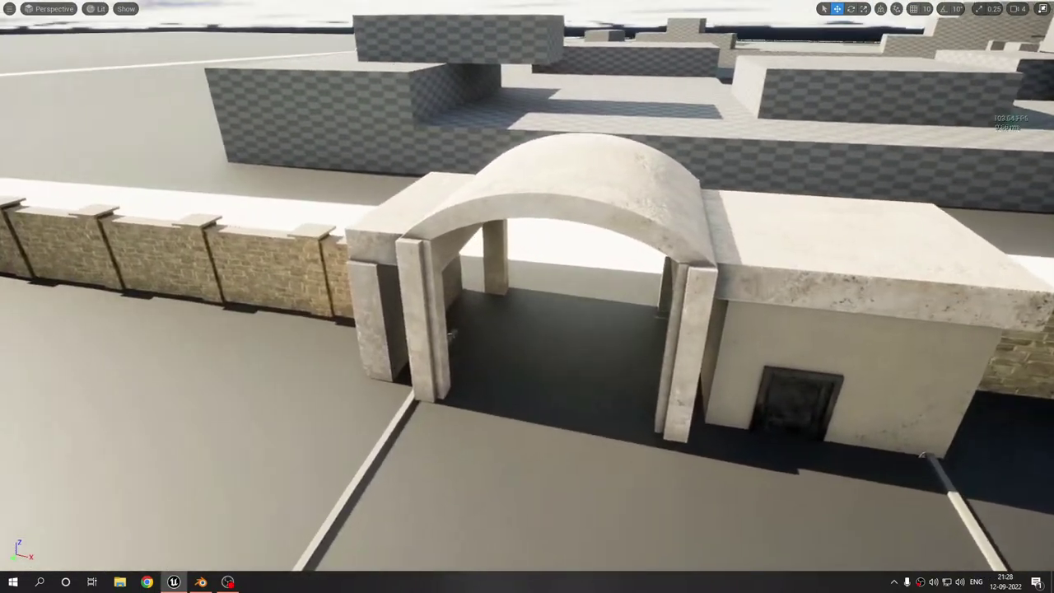
{"action": "right_click_drag", "start_coordinate": [791, 338], "coordinate": [762, 324]}
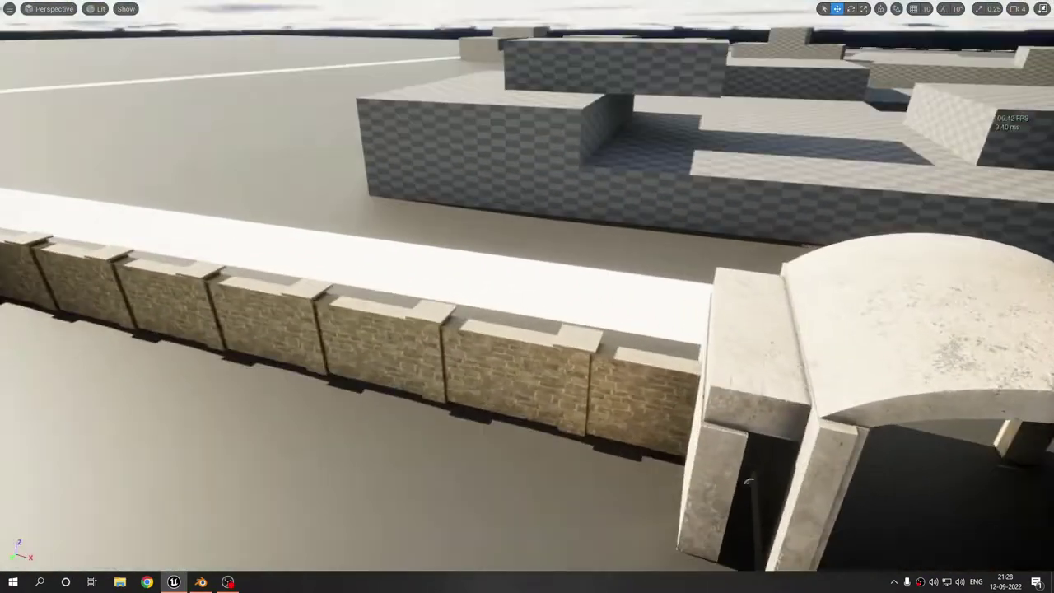
{"action": "right_click_drag", "start_coordinate": [527, 296], "coordinate": [491, 349]}
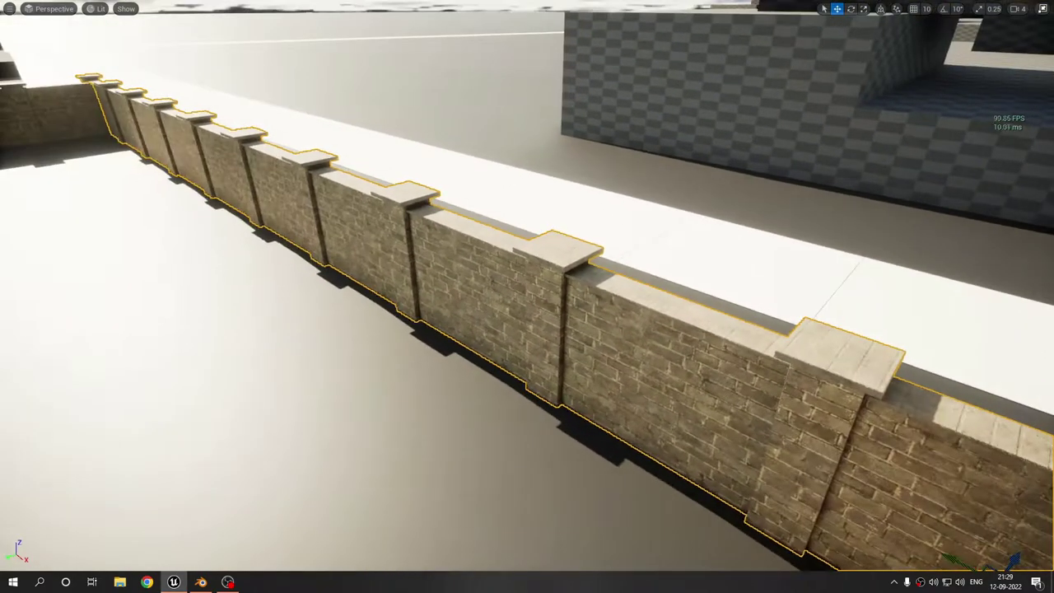
{"action": "right_click_drag", "start_coordinate": [494, 280], "coordinate": [497, 223]}
{"action": "left_click", "coordinate": [494, 193]}
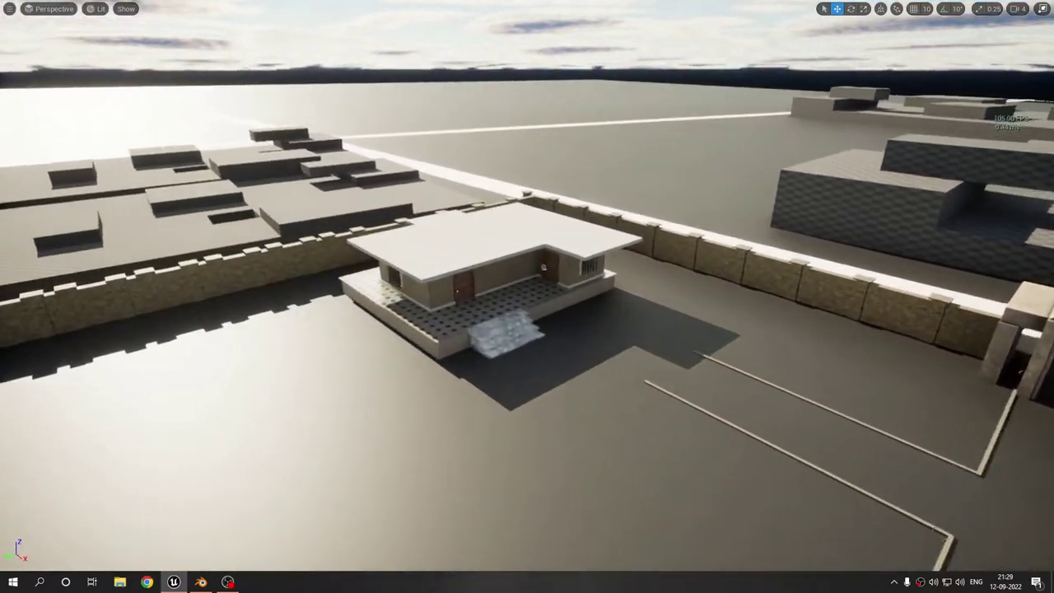
Step: Inspect the small building's barred window, its hexagonal mesh and the surrounding weathered wall textures up close
{"action": "mouse_move", "coordinate": [527, 296]}
{"action": "right_mouse_down"}
{"action": "mouse_move", "coordinate": [478, 315]}
{"action": "mouse_move", "coordinate": [658, 247]}
{"action": "mouse_move", "coordinate": [659, 289]}
{"action": "mouse_move", "coordinate": [602, 290]}
{"action": "mouse_move", "coordinate": [535, 313]}
{"action": "right_mouse_up"}
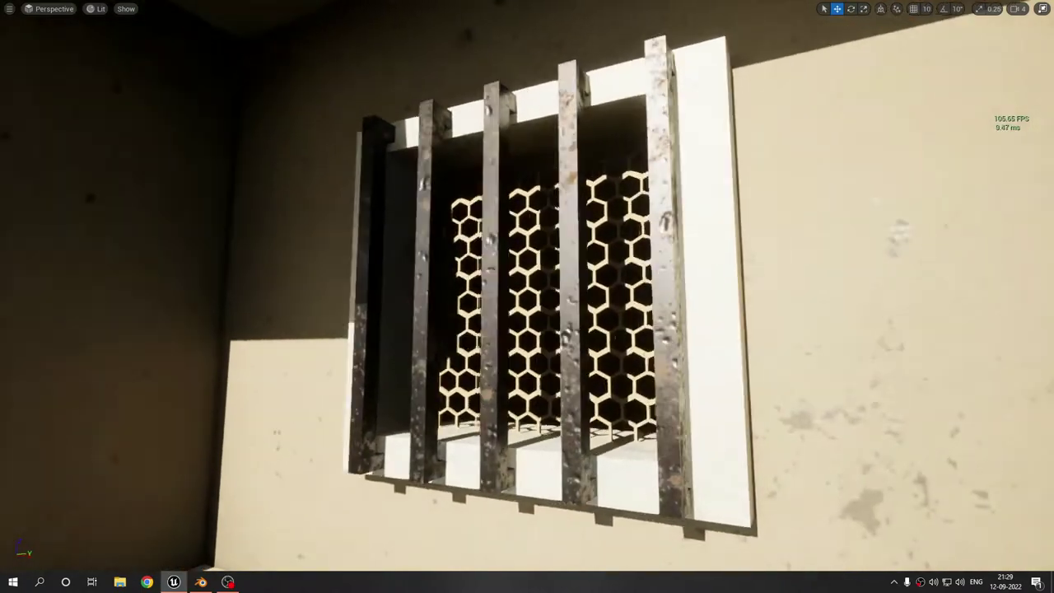
{"action": "right_click_drag", "start_coordinate": [830, 186], "coordinate": [830, 186]}
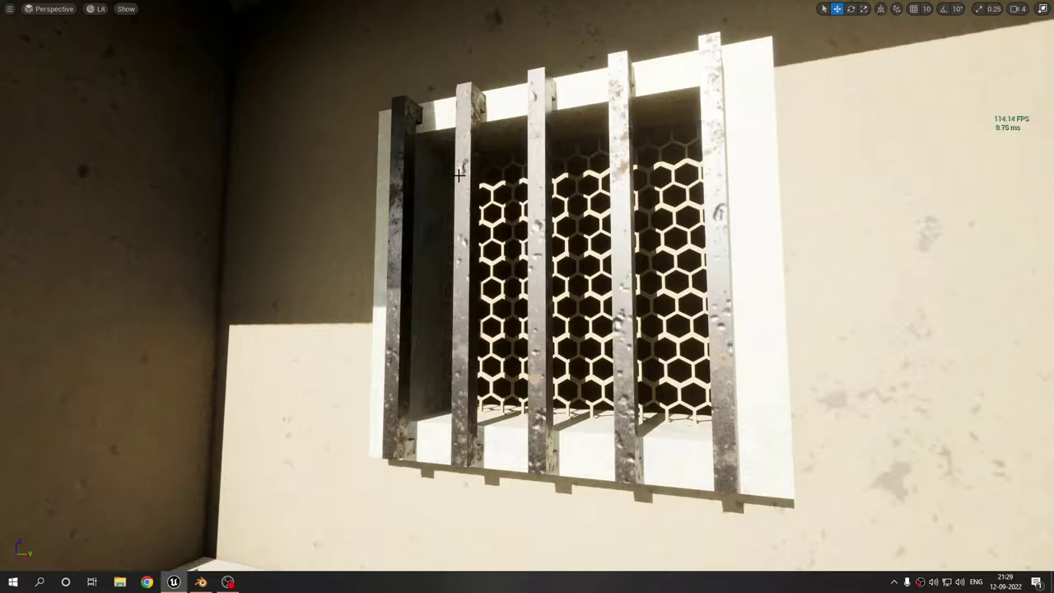
{"action": "right_click_drag", "start_coordinate": [829, 384], "coordinate": [828, 384]}
{"action": "right_click_drag", "start_coordinate": [564, 338], "coordinate": [564, 338]}
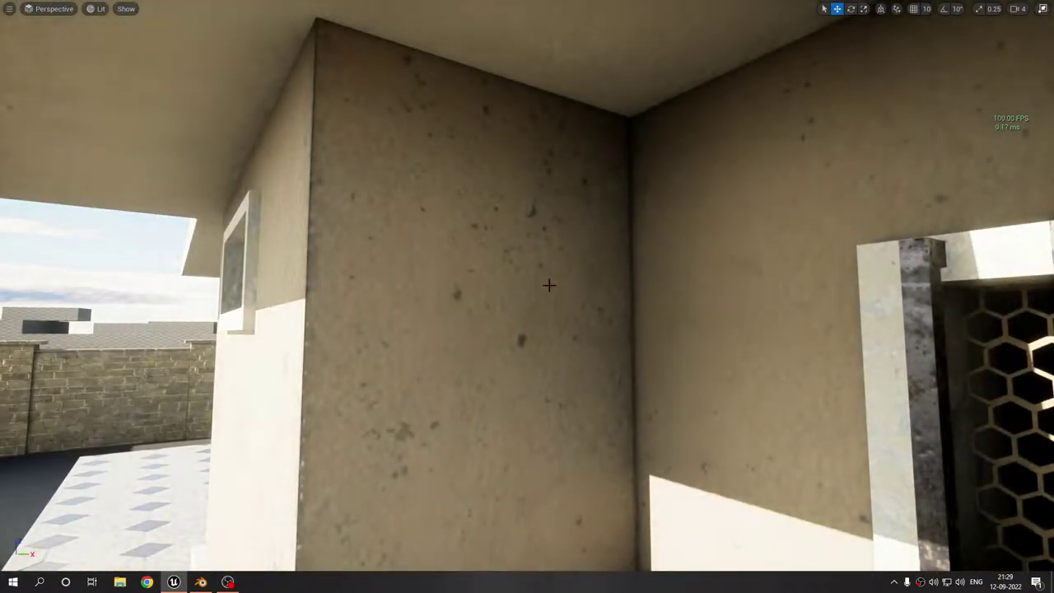
{"action": "right_click_drag", "start_coordinate": [738, 181], "coordinate": [738, 181]}
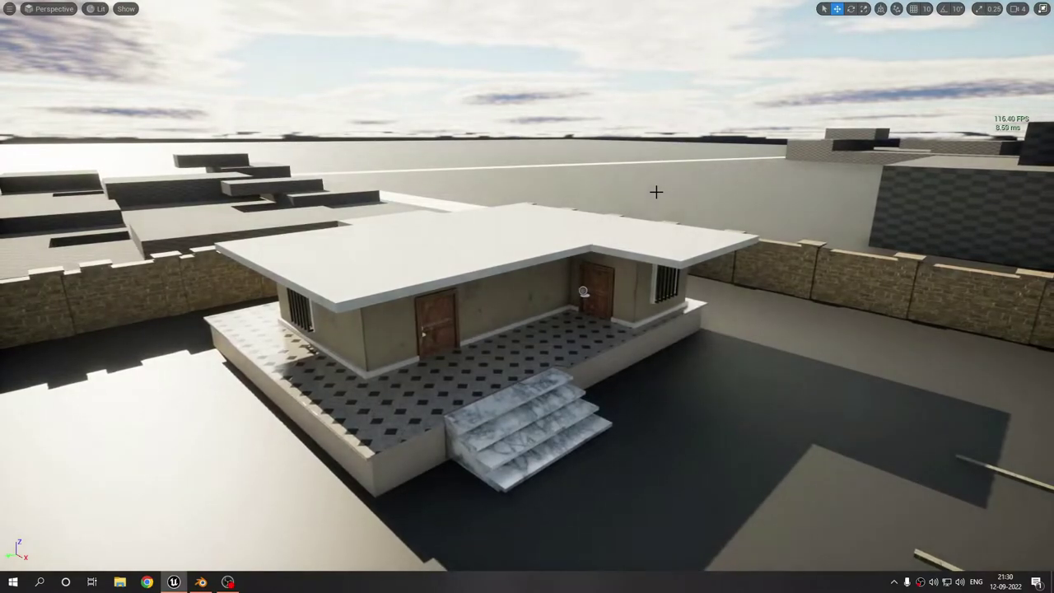
Step: Run the standalone game preview, walk the character to the small building, and open its wooden door
{"action": "mouse_move", "coordinate": [601, 247]}
{"action": "right_mouse_down"}
{"action": "mouse_move", "coordinate": [596, 267]}
{"action": "mouse_move", "coordinate": [600, 246]}
{"action": "right_mouse_up"}
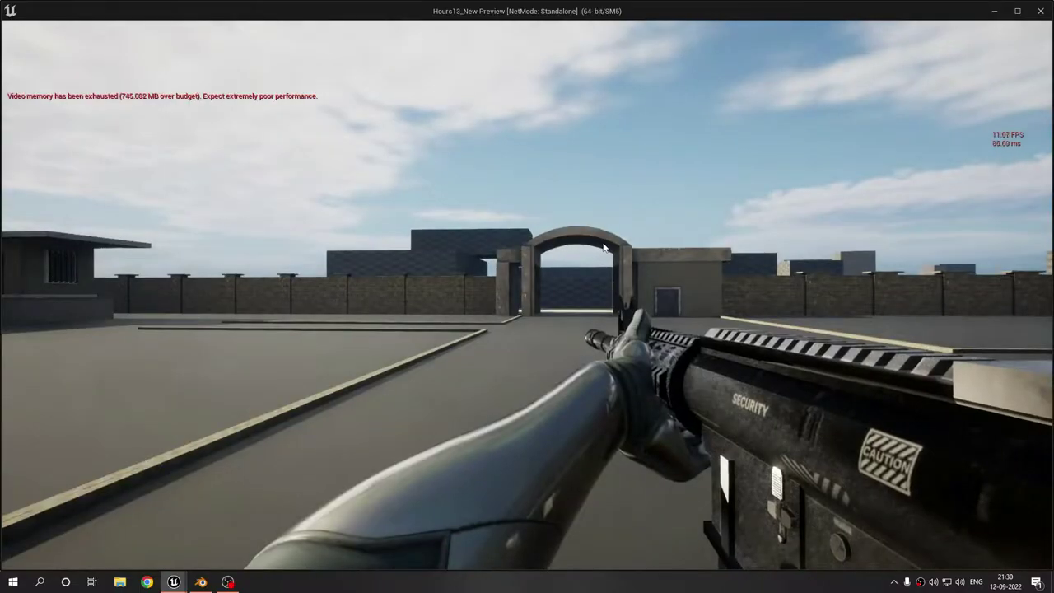
{"action": "key", "text": "w"}
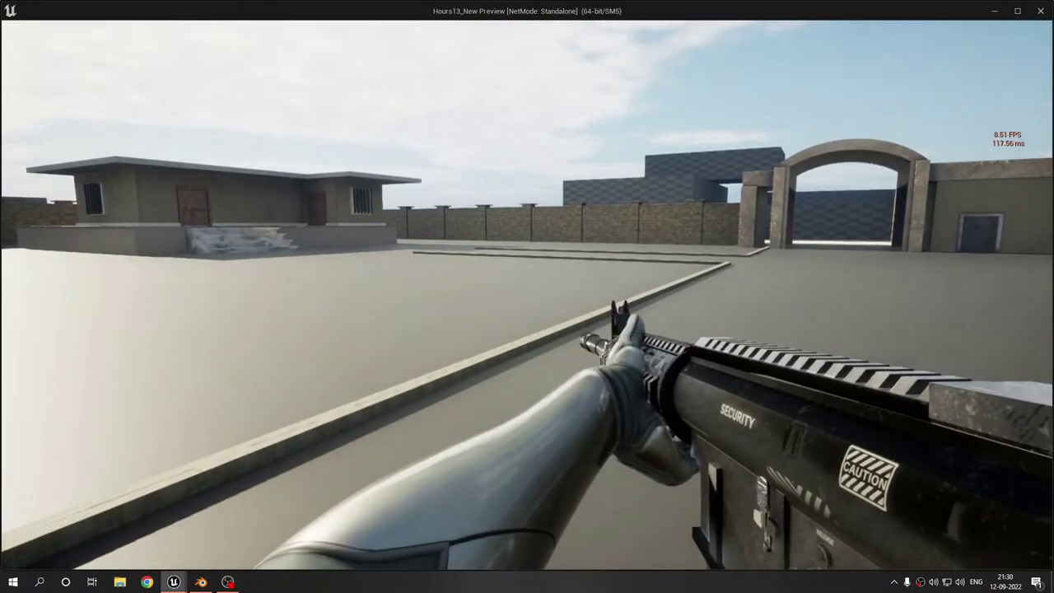
{"action": "key", "text": "w"}
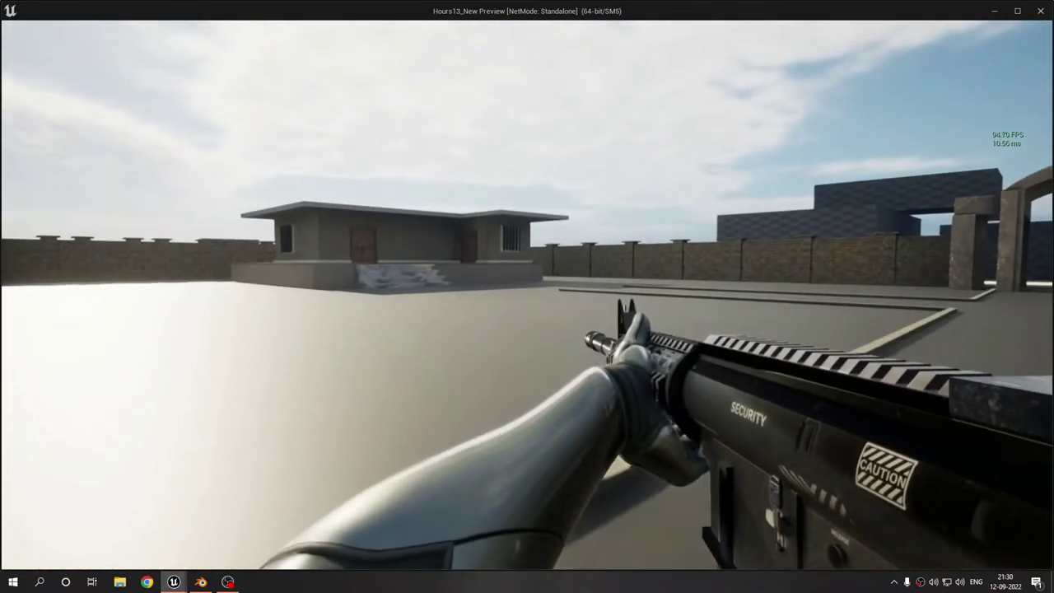
{"action": "key", "text": "shift+w"}
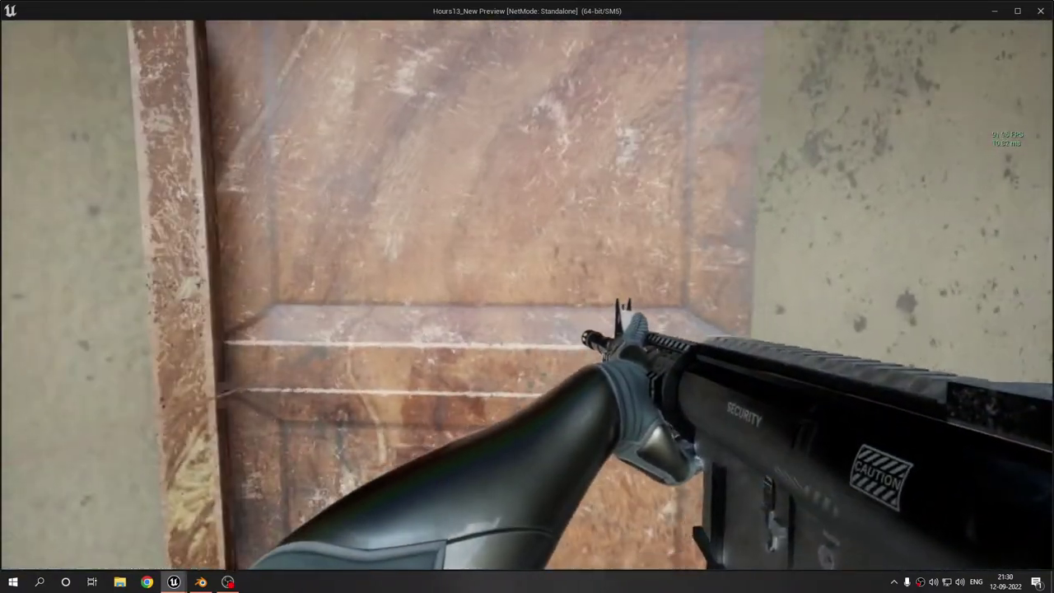
{"action": "key", "text": "e"}
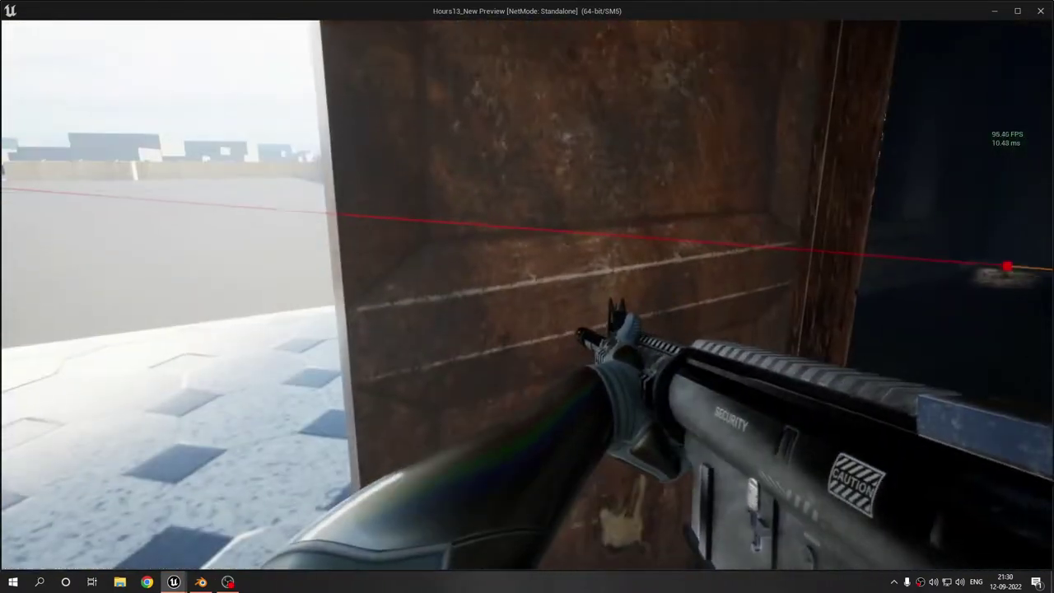
Step: Examine the opened door's texture in the preview and walk into the dark room with the barred window
{"action": "key", "text": "w"}
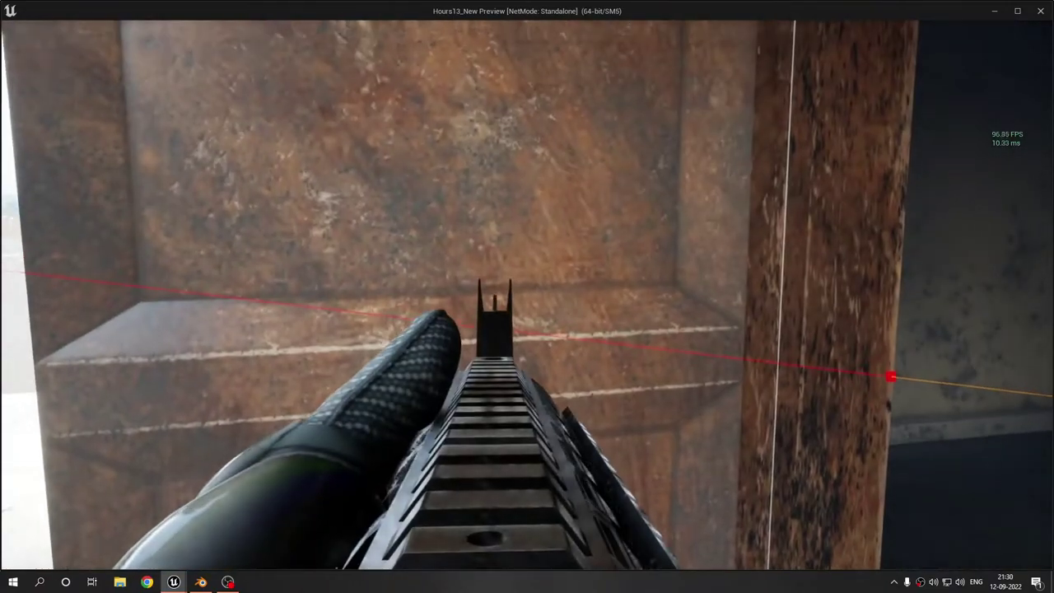
{"action": "key", "text": "w"}
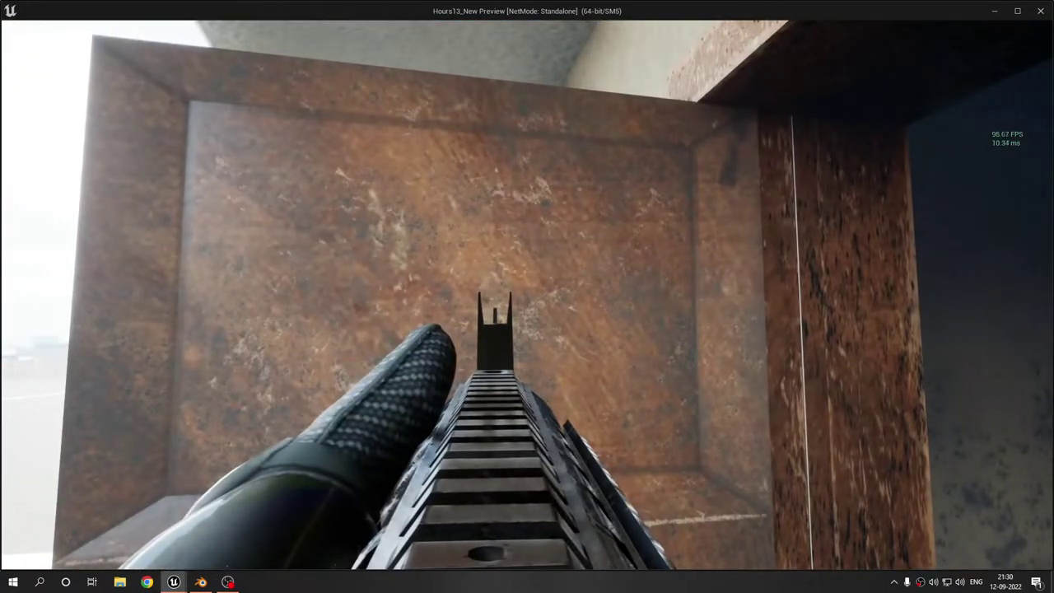
{"action": "key", "text": "w"}
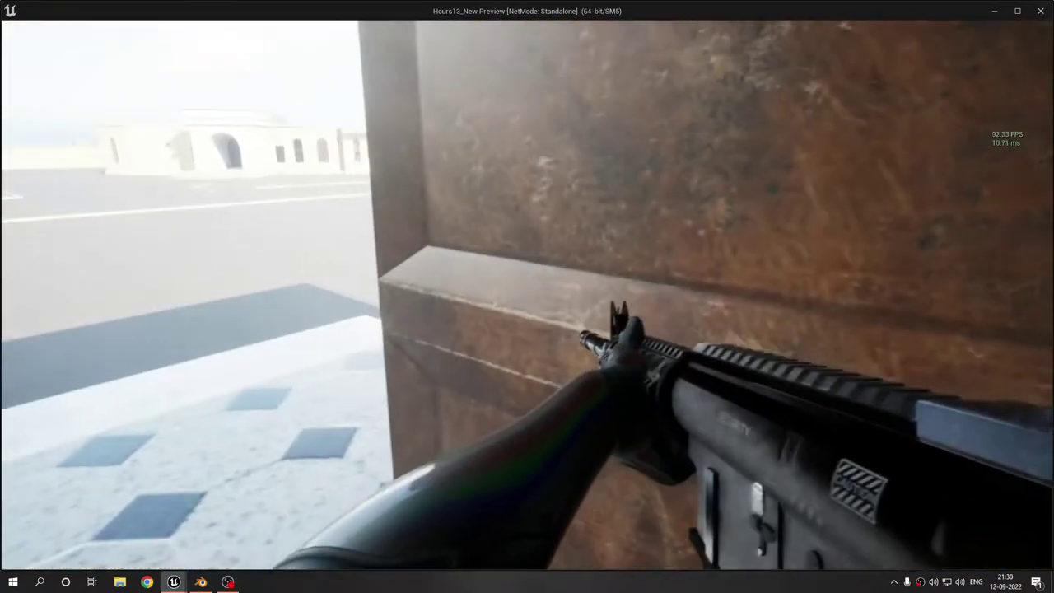
{"action": "key", "text": "w"}
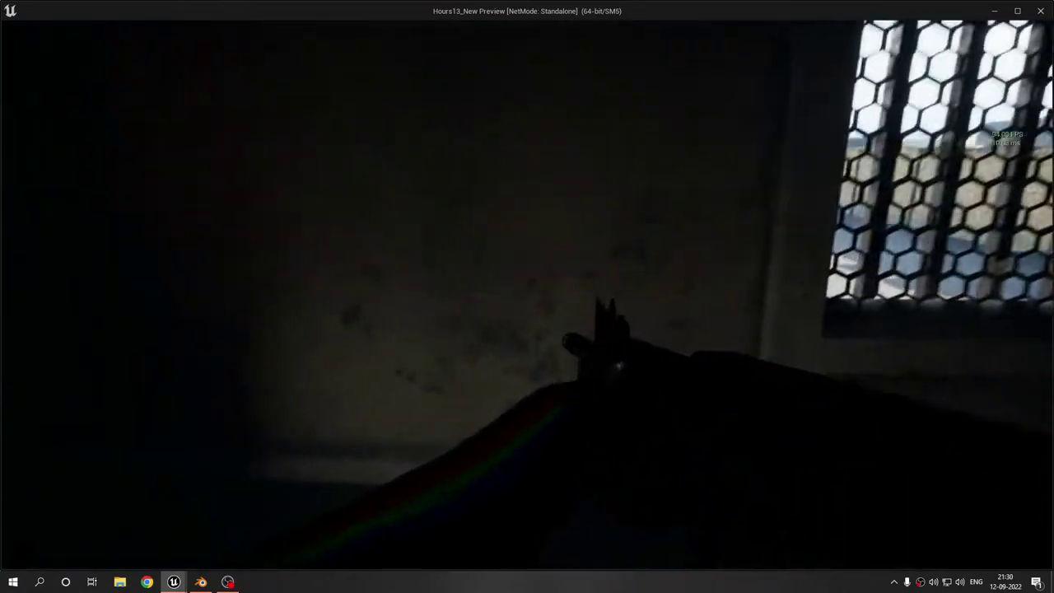
{"action": "key", "text": "w"}
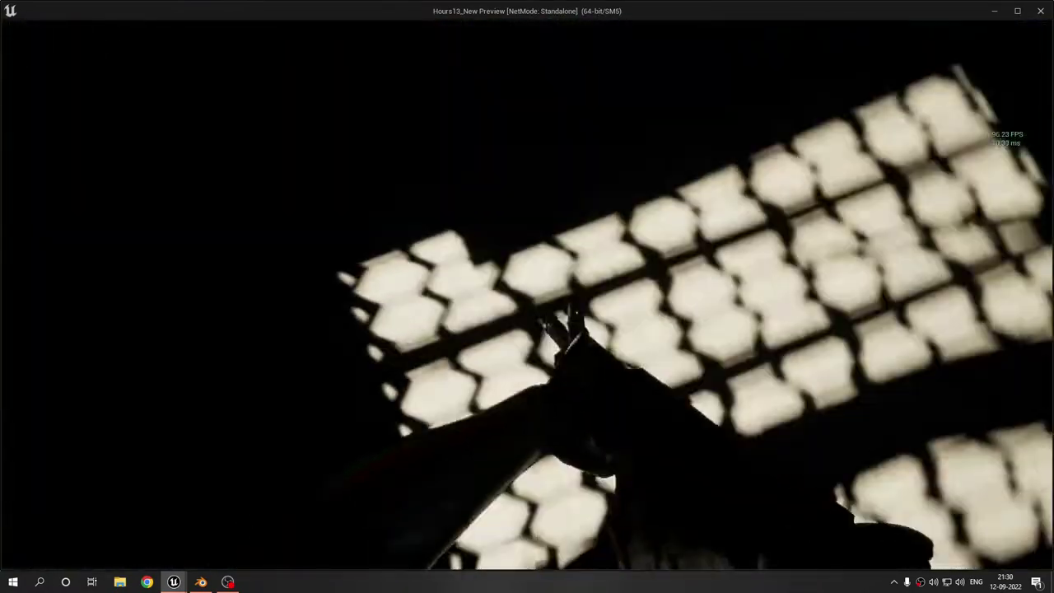
Step: Crouch the character inside the room and test aiming the rifle with the holographic sight fitted
{"action": "key", "text": "c"}
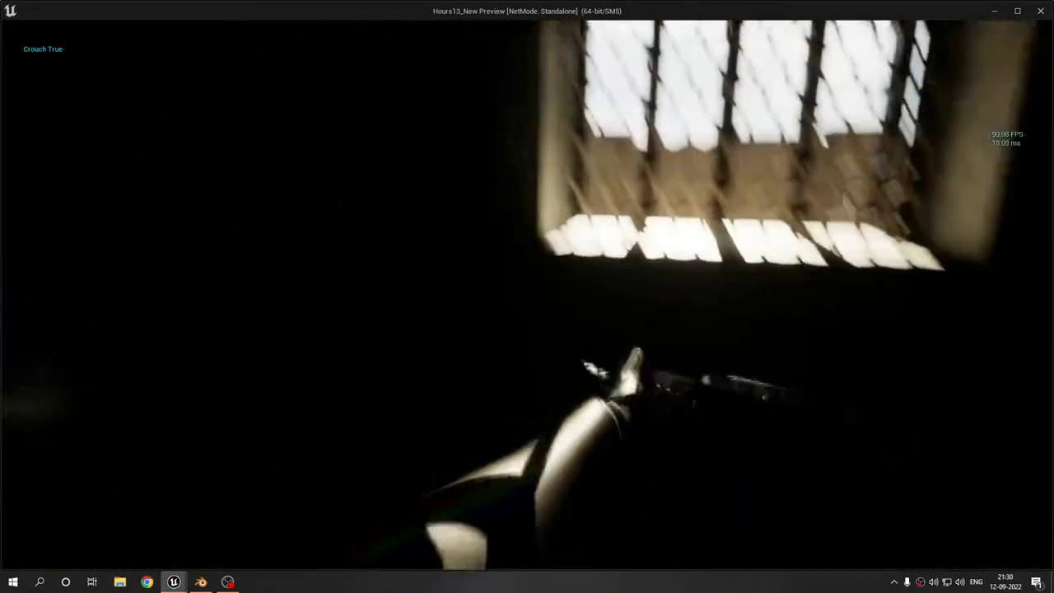
{"action": "right_click", "coordinate": [527, 296]}
{"action": "key", "text": "1"}
{"action": "right_click", "coordinate": [527, 296]}
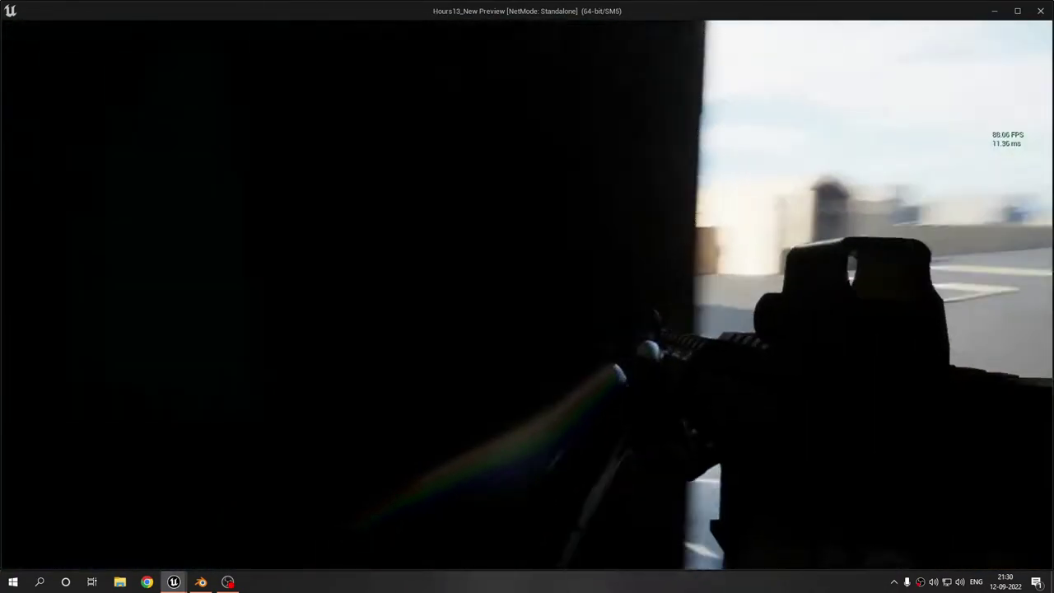
Step: Leave the room, open the other wooden door on the porch, and enter the room behind it
{"action": "key", "text": "w"}
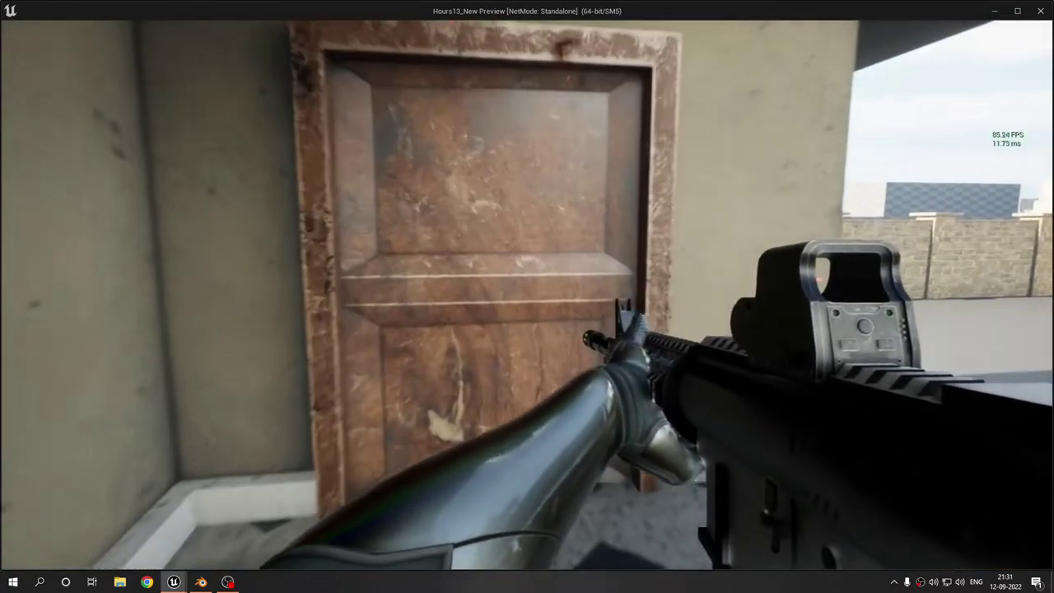
{"action": "key", "text": "e"}
{"action": "key", "text": "w"}
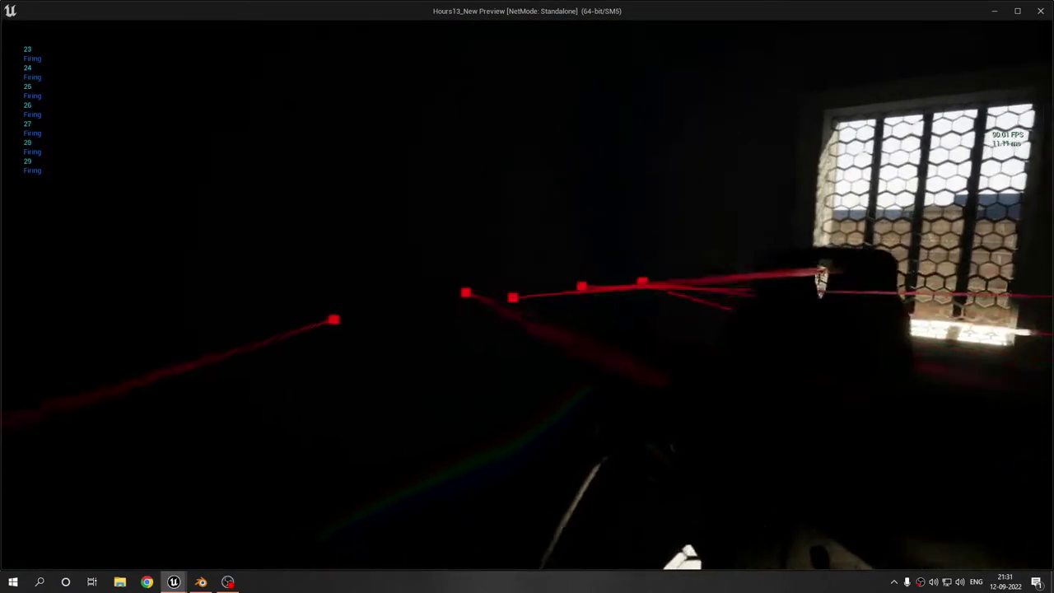
Step: Test firing the rifle inside the dark room and crouching the character near the sunlit barred window
{"action": "left_click", "coordinate": [527, 296]}
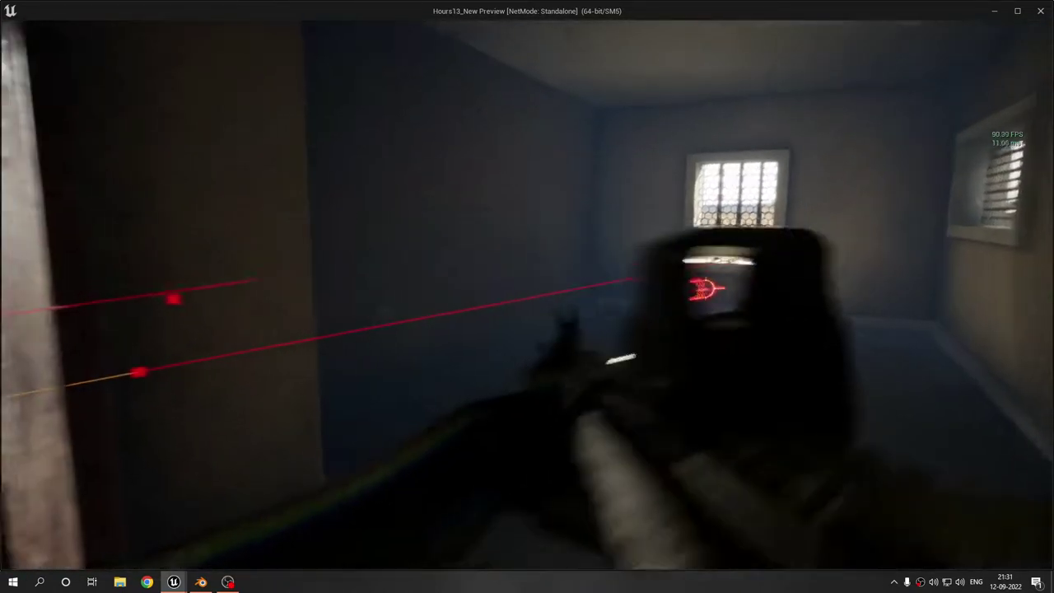
{"action": "key", "text": "w"}
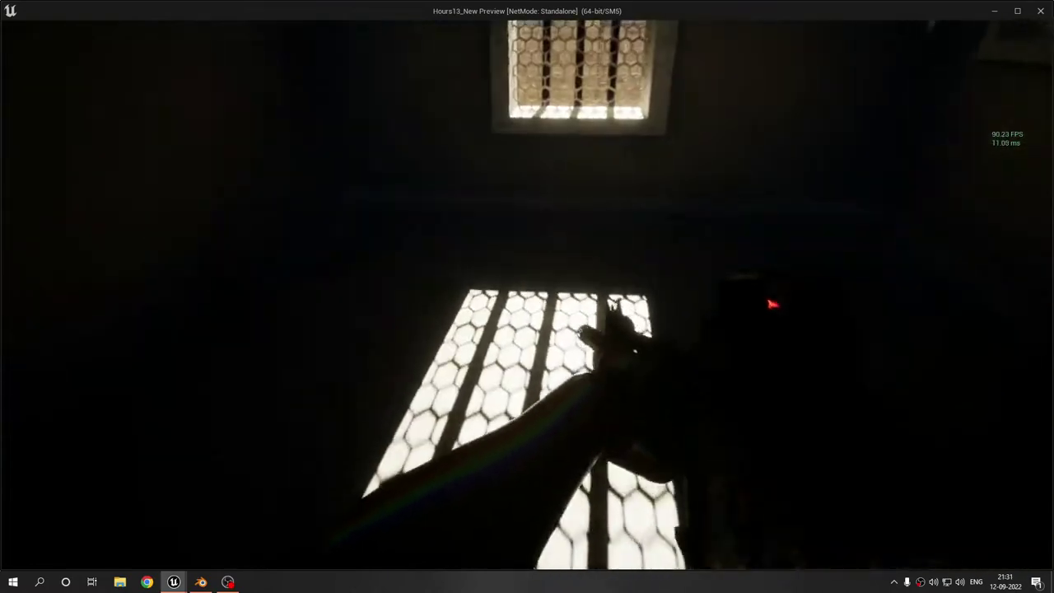
{"action": "key", "text": "c"}
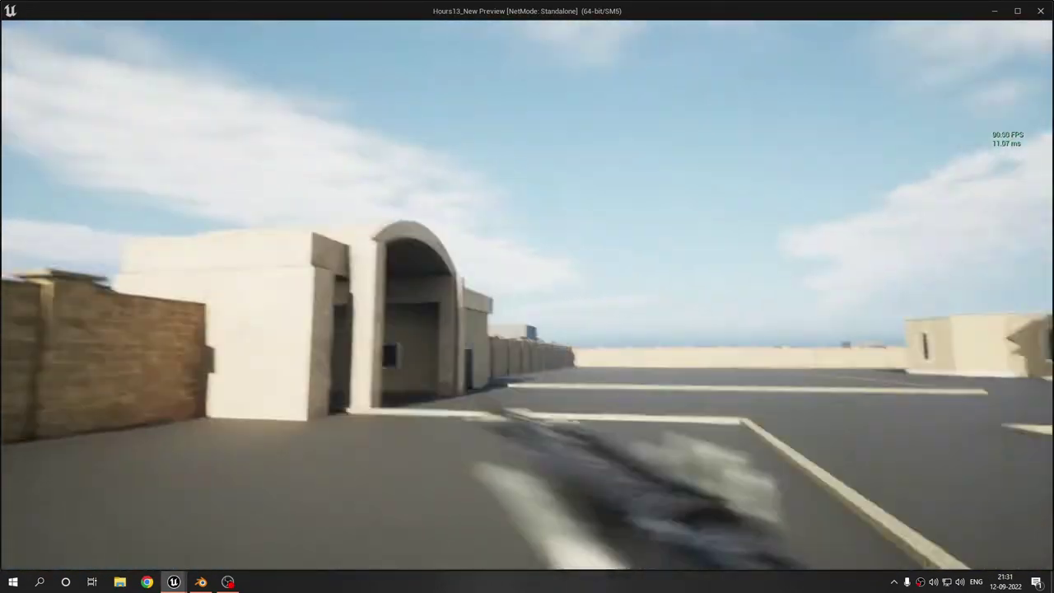
Step: Walk the character to the arched entrance gate and examine the arch's underside texture through the holographic sight
{"action": "key", "text": "w"}
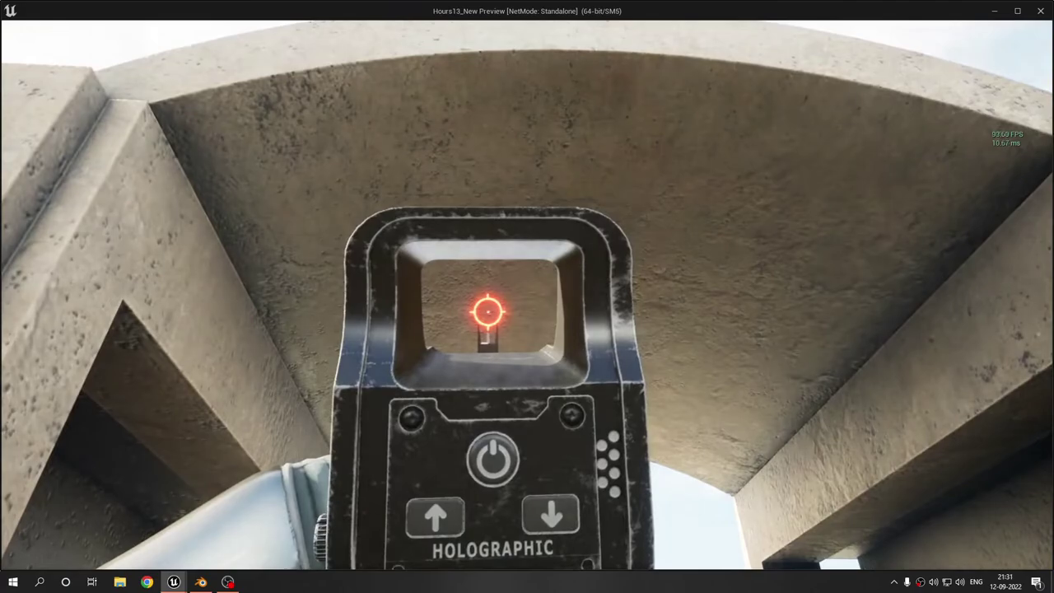
{"action": "key", "text": "w"}
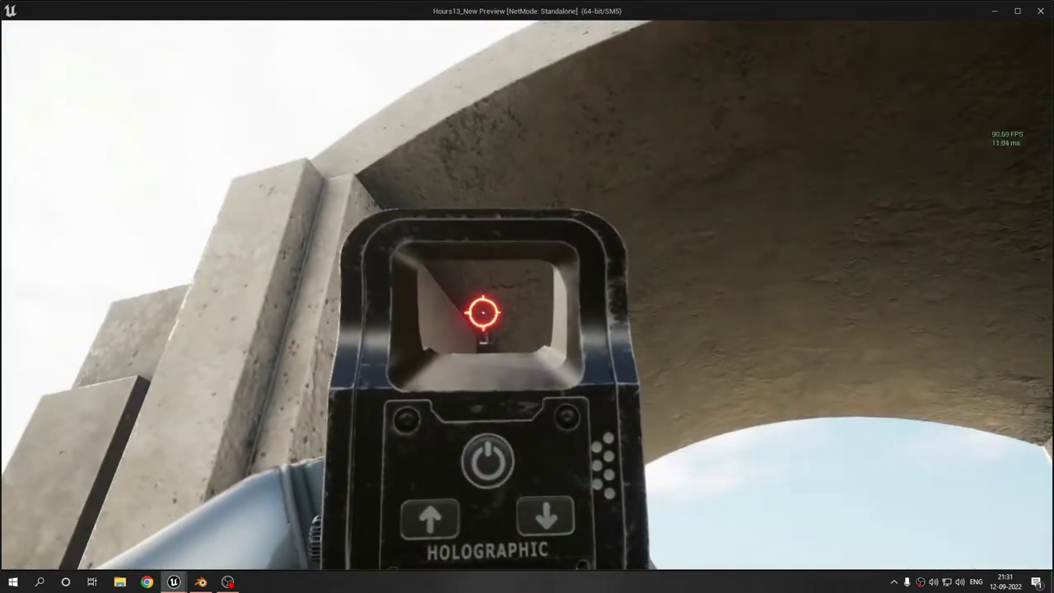
{"action": "right_click", "coordinate": [527, 296]}
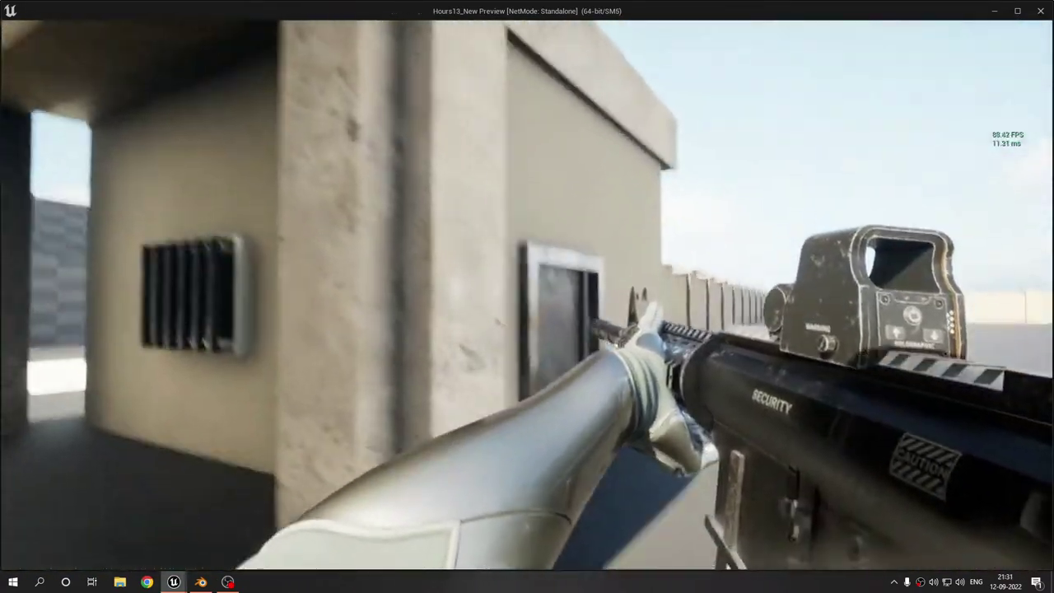
Step: Open the metal door of the entrance gate's side room and move the character through the doorway
{"action": "key", "text": "w"}
{"action": "key", "text": "e"}
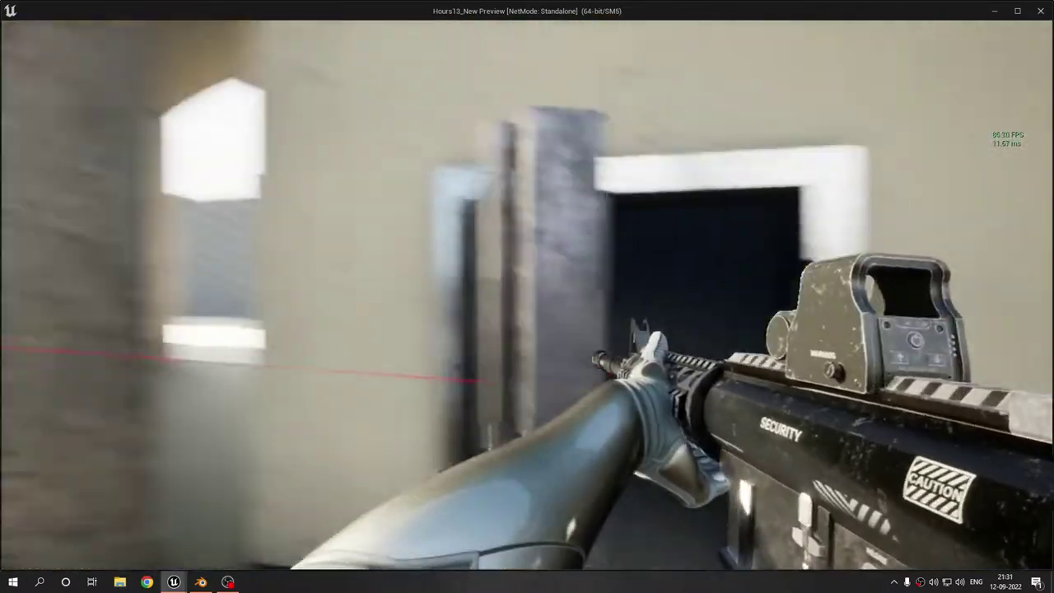
{"action": "key", "text": "w"}
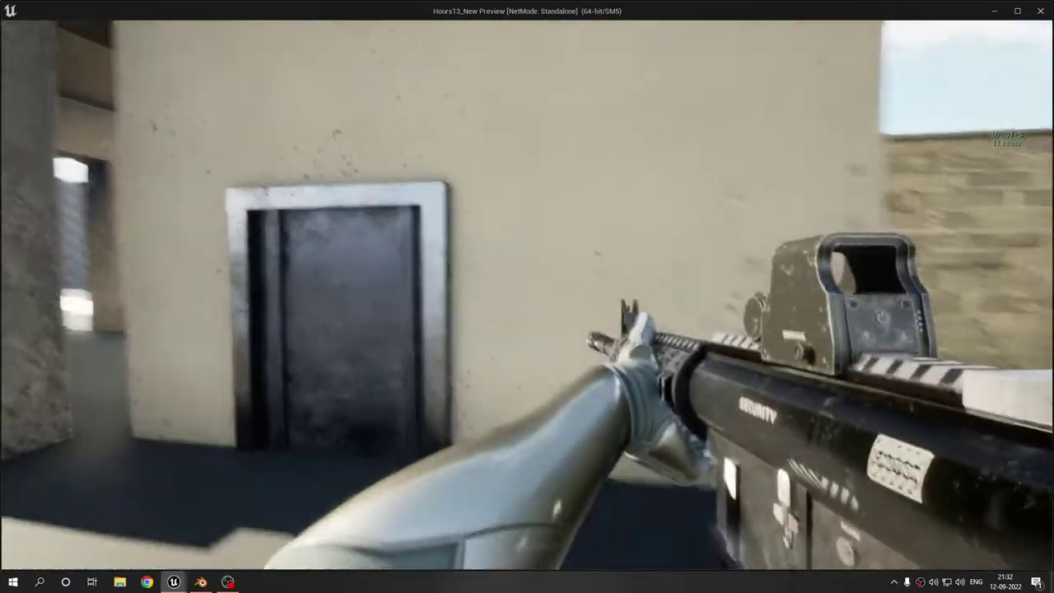
Step: Fire the rifle at the arched gate with and without the sight raised while sidestepping in front of it
{"action": "right_click", "coordinate": [527, 294]}
{"action": "left_click", "coordinate": [527, 295]}
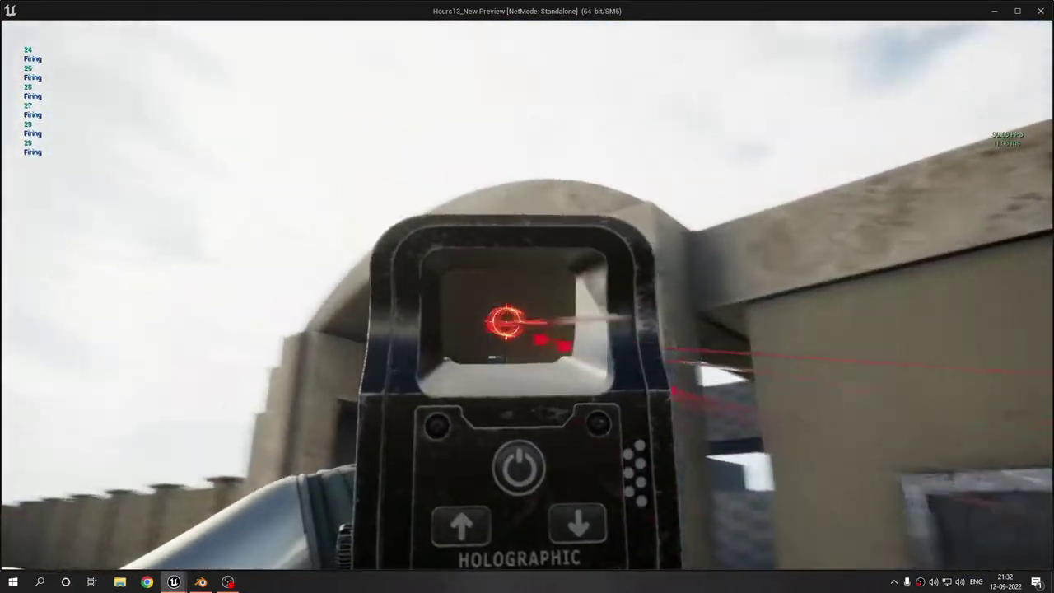
{"action": "mouse_move", "coordinate": [527, 297]}
{"action": "left_mouse_down"}
{"action": "mouse_move", "coordinate": [363, 305]}
{"action": "mouse_move", "coordinate": [527, 296]}
{"action": "left_mouse_up"}
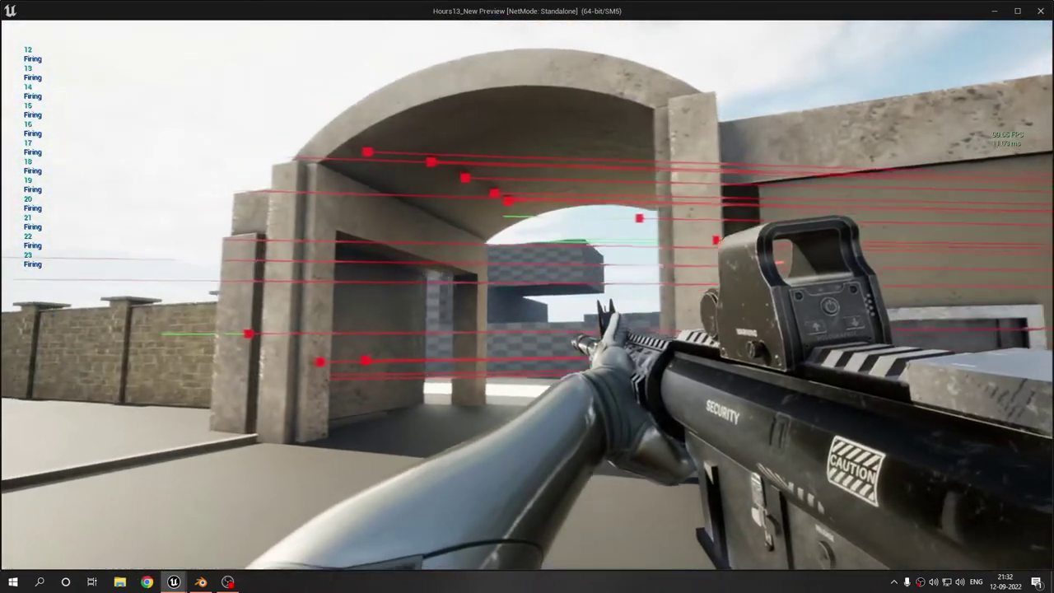
{"action": "key", "text": "a"}
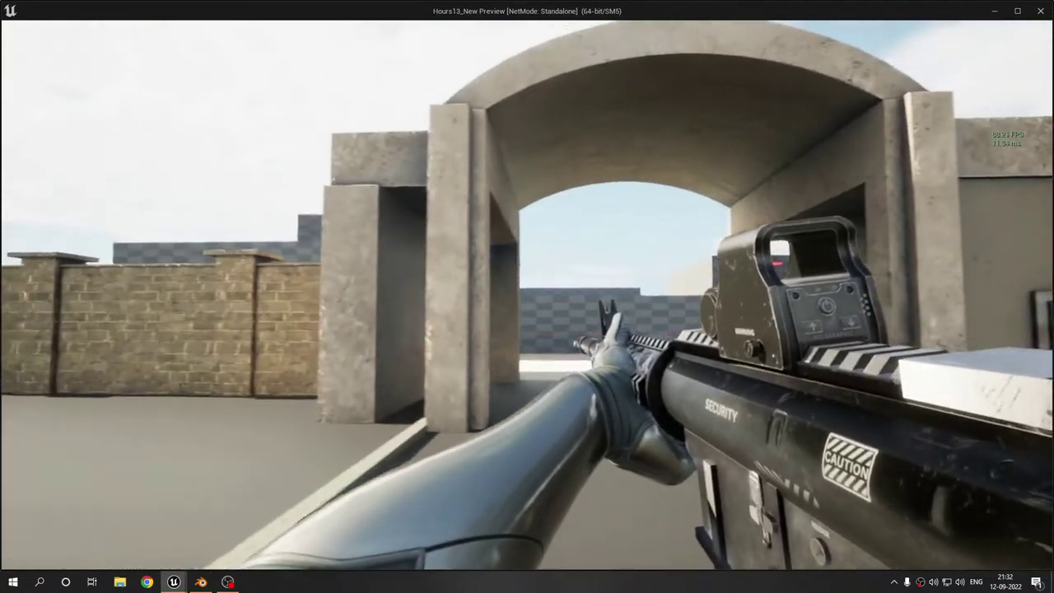
Step: Reload the rifle, aim along the side room's wall, fire another burst, and reload again
{"action": "key", "text": "r"}
{"action": "right_click", "coordinate": [527, 297]}
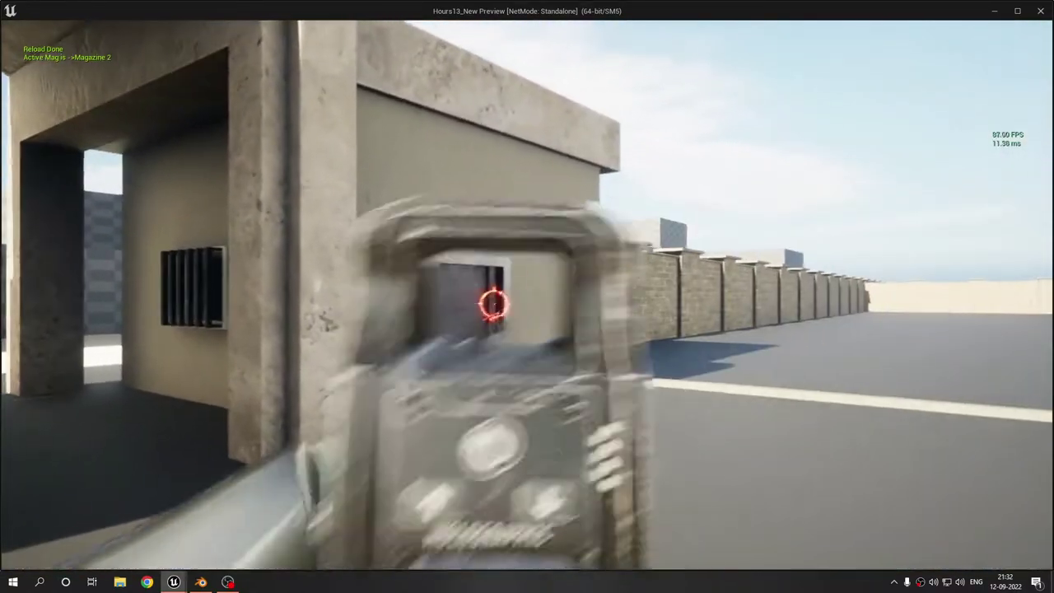
{"action": "left_click", "coordinate": [527, 296]}
{"action": "key", "text": "r"}
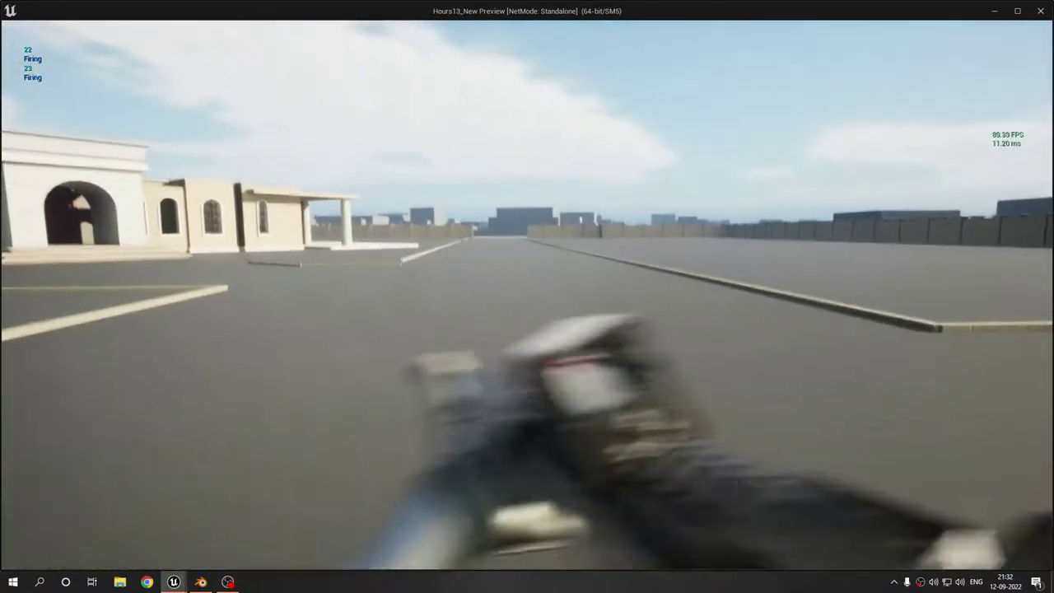
Step: End the standalone preview and examine the entrance gate and brick walls in the level viewport beside the editor panels
{"action": "key", "text": "Escape"}
{"action": "right_click_drag", "start_coordinate": [1030, 406], "coordinate": [1053, 387]}
{"action": "right_click_drag", "start_coordinate": [790, 369], "coordinate": [848, 360]}
{"action": "key", "text": "F11"}
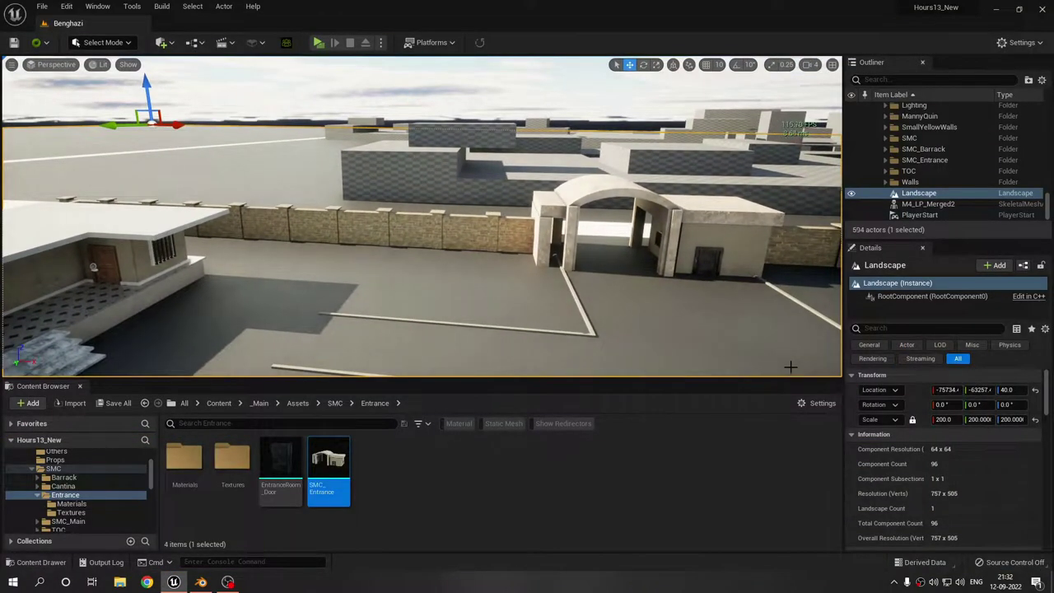
{"action": "right_click_drag", "start_coordinate": [409, 245], "coordinate": [371, 242]}
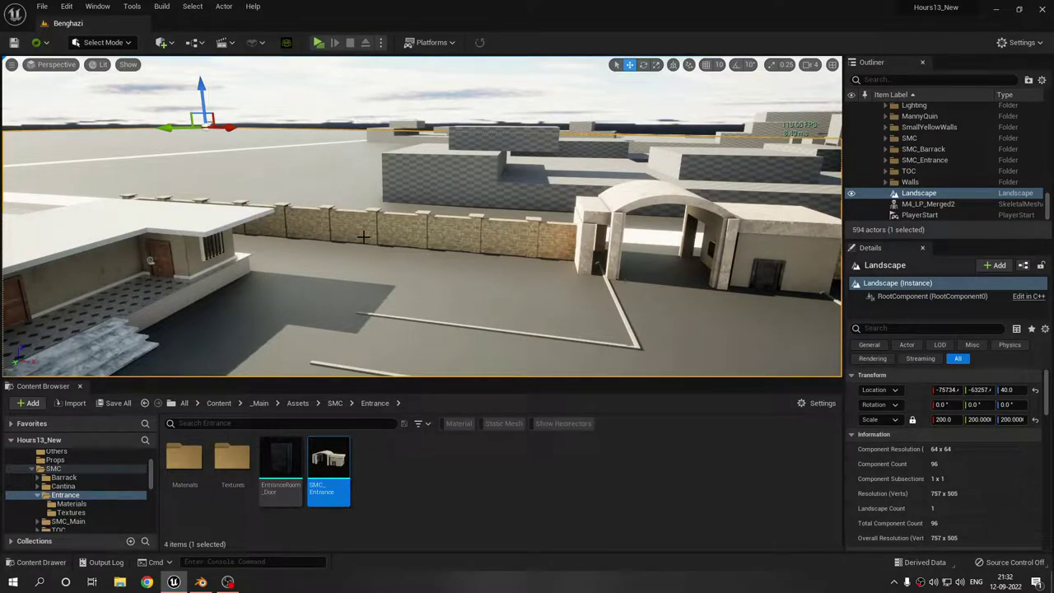
Step: Switch to Blender, view the SMC_Entrance model from the front, and change the viewport's solid shading lighting
{"action": "left_click", "coordinate": [208, 582]}
{"action": "scroll", "coordinate": [296, 349], "scroll_direction": "up", "scroll_amount": 3}
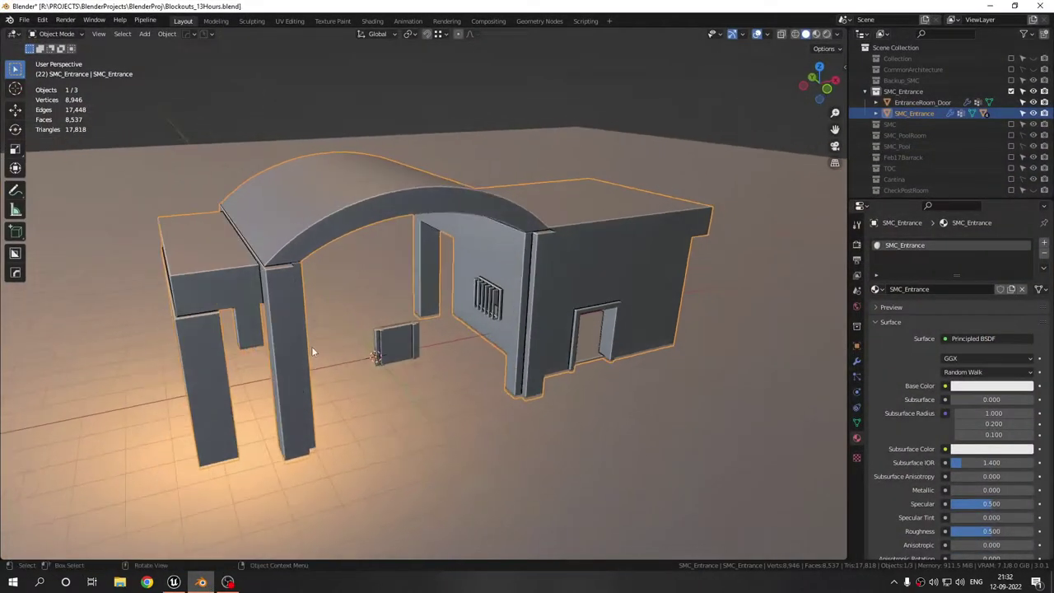
{"action": "mouse_move", "coordinate": [341, 181]}
{"action": "middle_mouse_down"}
{"action": "mouse_move", "coordinate": [193, 172]}
{"action": "mouse_move", "coordinate": [363, 189]}
{"action": "mouse_move", "coordinate": [491, 124]}
{"action": "middle_mouse_up"}
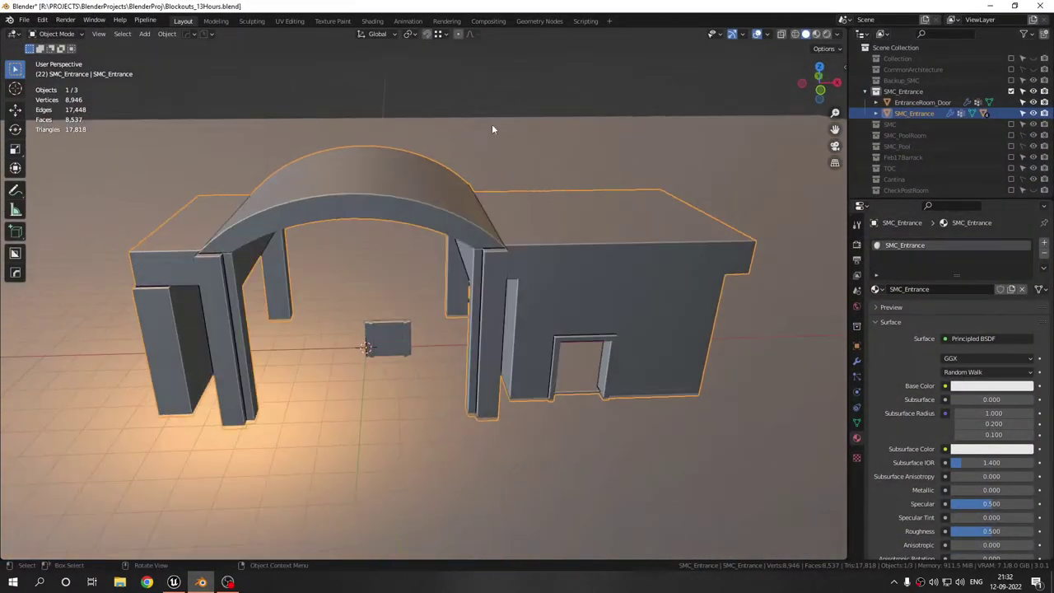
{"action": "left_click", "coordinate": [838, 33]}
{"action": "left_click", "coordinate": [790, 88]}
Step: Hide the EntranceRoom_Door object and select the SMC_Entrance model
{"action": "middle_click_drag", "start_coordinate": [390, 293], "coordinate": [401, 349]}
{"action": "scroll", "coordinate": [438, 278], "scroll_direction": "up", "scroll_amount": 2}
{"action": "scroll", "coordinate": [441, 294], "scroll_direction": "down", "scroll_amount": 2}
{"action": "left_click", "coordinate": [404, 349]}
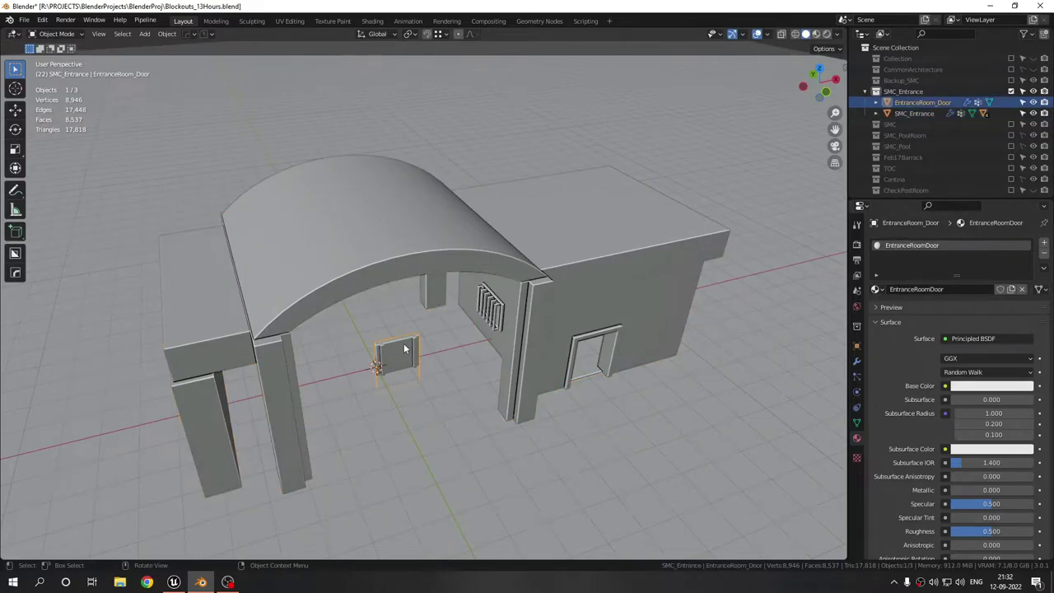
{"action": "key", "text": "h"}
{"action": "middle_click_drag", "start_coordinate": [404, 349], "coordinate": [300, 258]}
{"action": "left_click", "coordinate": [300, 258]}
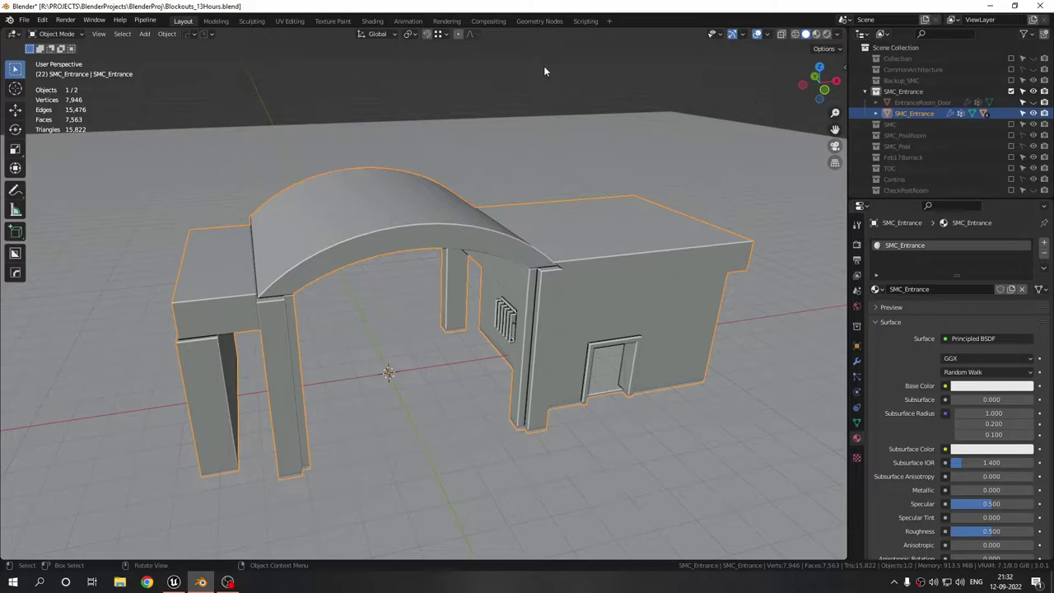
Step: Open the UV Editing workspace and examine the SMC_Entrance model's UV islands spread across the tiles
{"action": "left_click", "coordinate": [290, 20]}
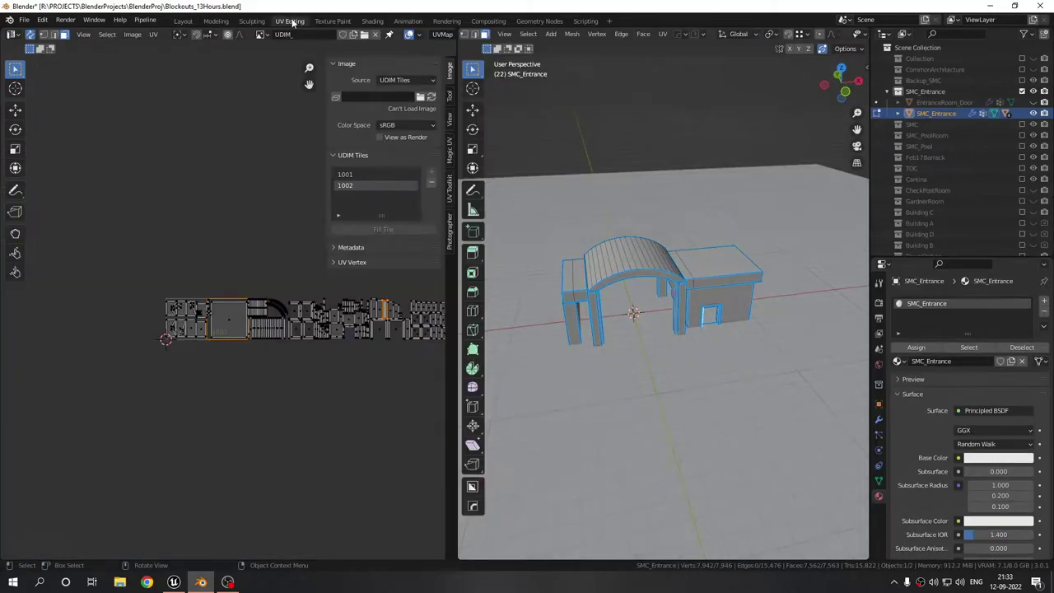
{"action": "scroll", "coordinate": [619, 306], "scroll_direction": "up", "scroll_amount": 3}
{"action": "scroll", "coordinate": [154, 365], "scroll_direction": "up", "scroll_amount": 2}
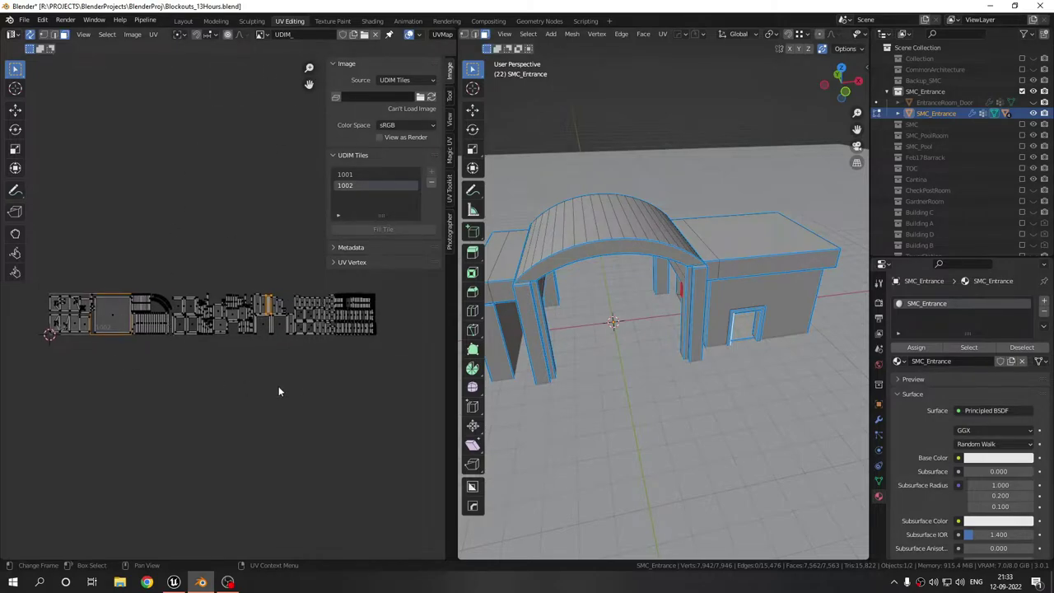
{"action": "scroll", "coordinate": [87, 368], "scroll_direction": "up", "scroll_amount": 5}
{"action": "scroll", "coordinate": [164, 442], "scroll_direction": "down", "scroll_amount": 3}
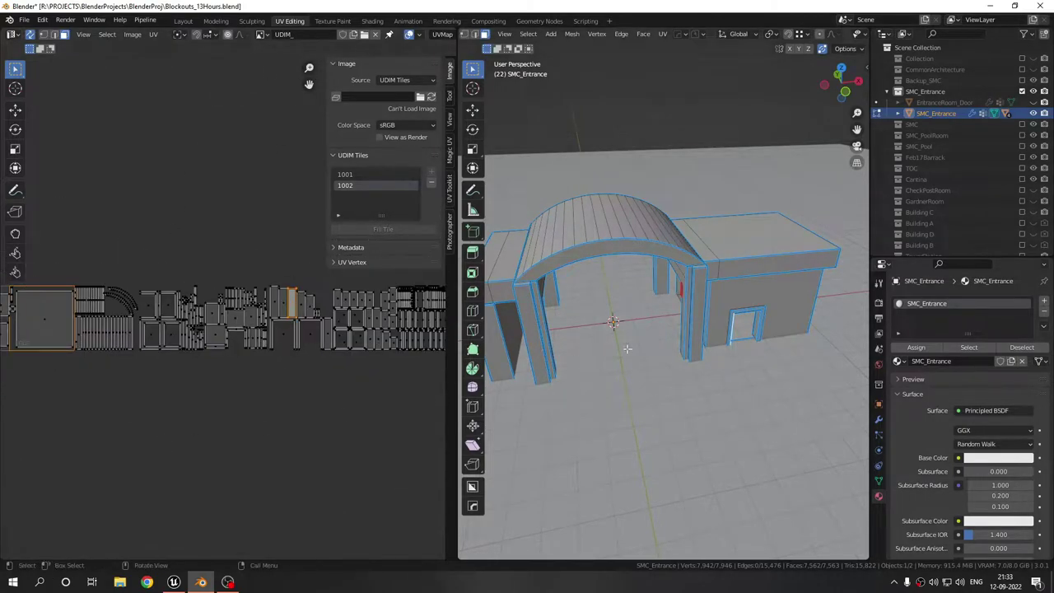
Step: Leave Edit Mode, search the image list for udim, and assign the UDIM_ image in the UV editor again
{"action": "key", "text": "Tab"}
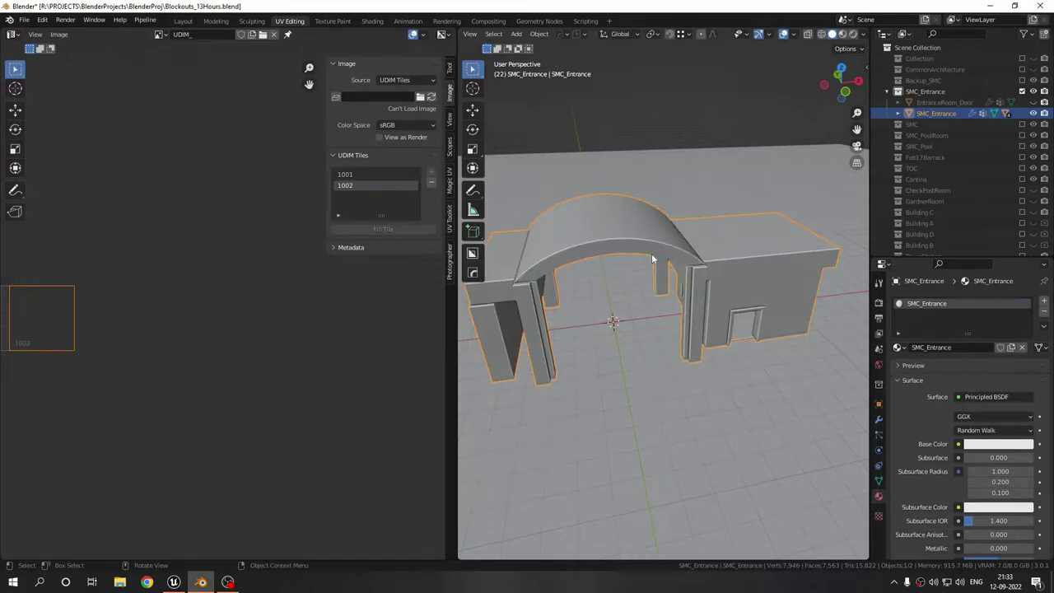
{"action": "middle_click_drag", "start_coordinate": [244, 284], "coordinate": [362, 282]}
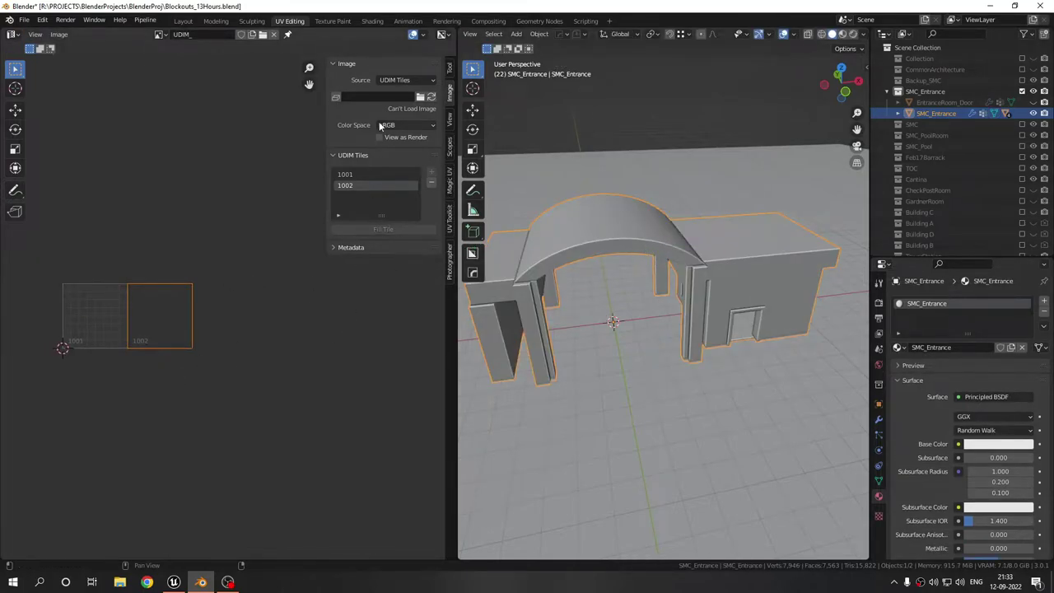
{"action": "left_click", "coordinate": [159, 35]}
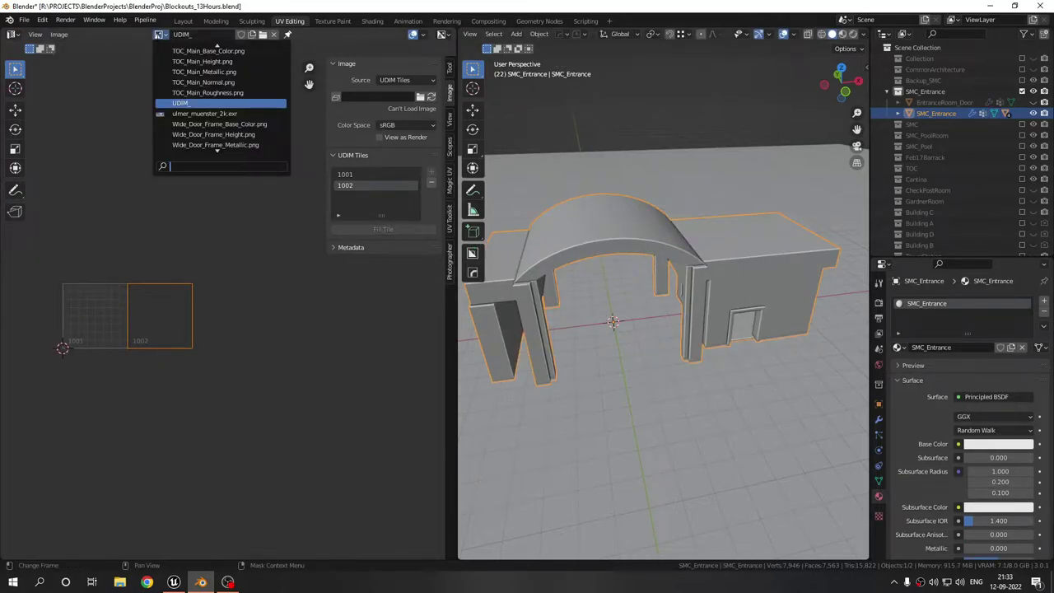
{"action": "type", "text": "ud"}
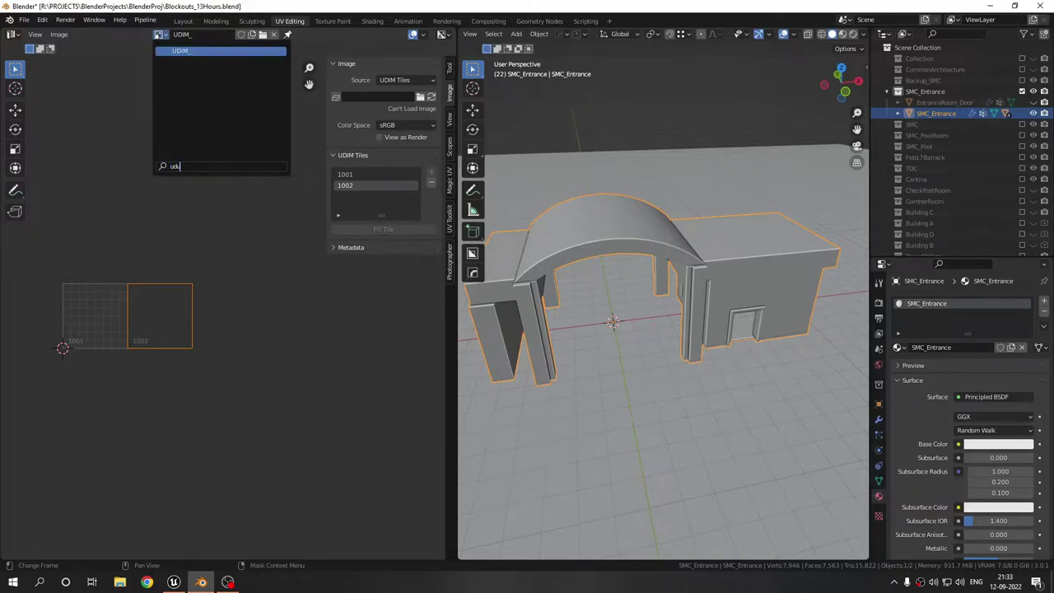
{"action": "type", "text": "im"}
{"action": "left_click", "coordinate": [127, 85]}
{"action": "left_click", "coordinate": [161, 35]}
{"action": "left_click", "coordinate": [186, 104]}
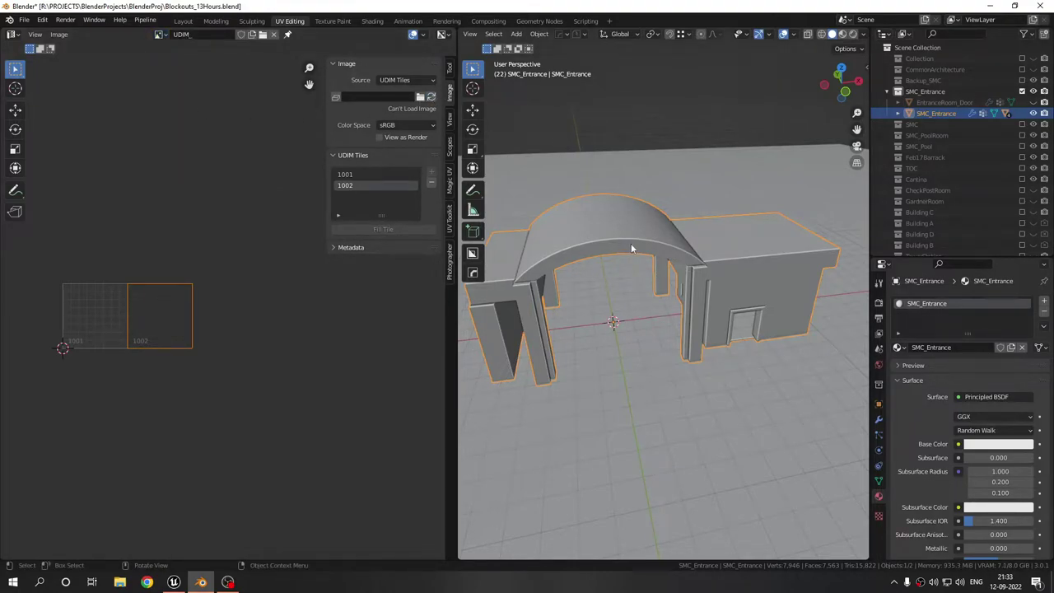
Step: Hide the UV editor's sidebar and return SMC_Entrance to Edit Mode to show its mesh beside the full UV layout
{"action": "middle_click_drag", "start_coordinate": [635, 243], "coordinate": [661, 244]}
{"action": "scroll", "coordinate": [476, 297], "scroll_direction": "up", "scroll_amount": 1}
{"action": "middle_click_drag", "start_coordinate": [573, 311], "coordinate": [503, 329]}
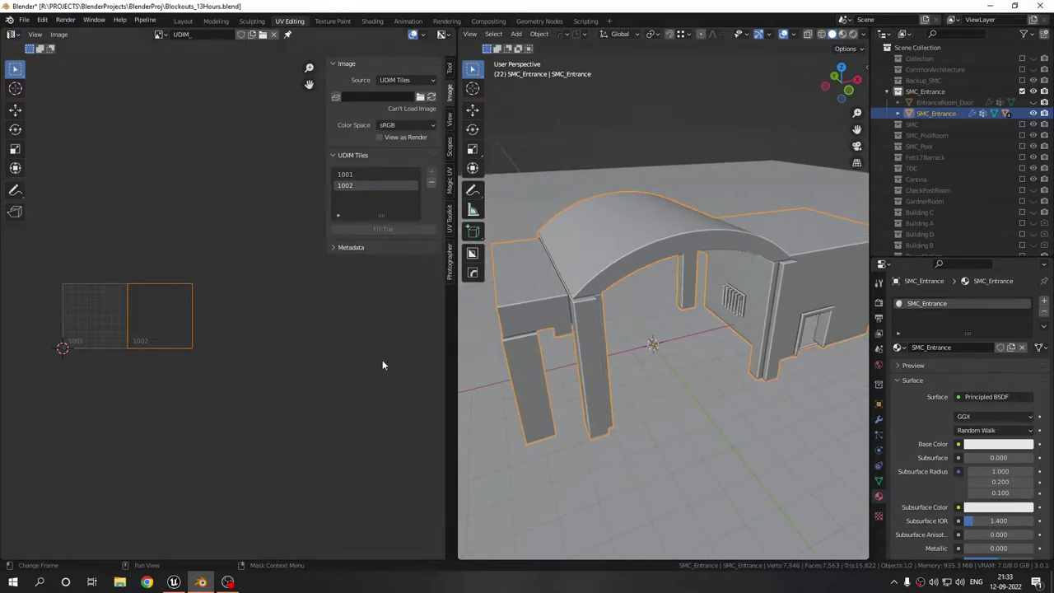
{"action": "key", "text": "n"}
{"action": "middle_click_drag", "start_coordinate": [652, 286], "coordinate": [622, 282]}
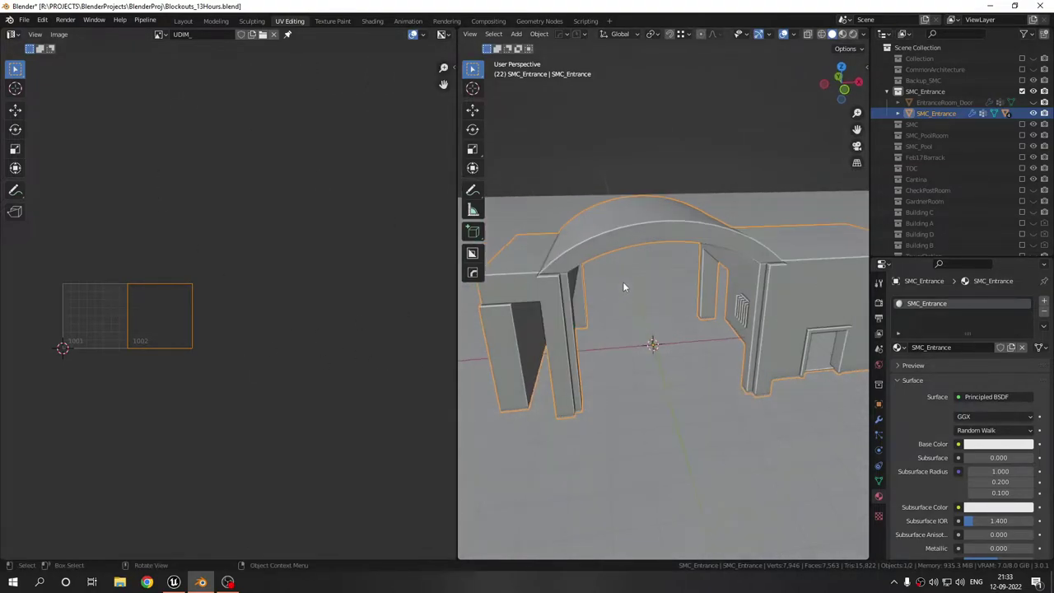
{"action": "key", "text": "Tab"}
{"action": "middle_click_drag", "start_coordinate": [603, 323], "coordinate": [636, 323]}
{"action": "scroll", "coordinate": [358, 373], "scroll_direction": "down", "scroll_amount": 2}
{"action": "middle_click_drag", "start_coordinate": [354, 372], "coordinate": [292, 370]}
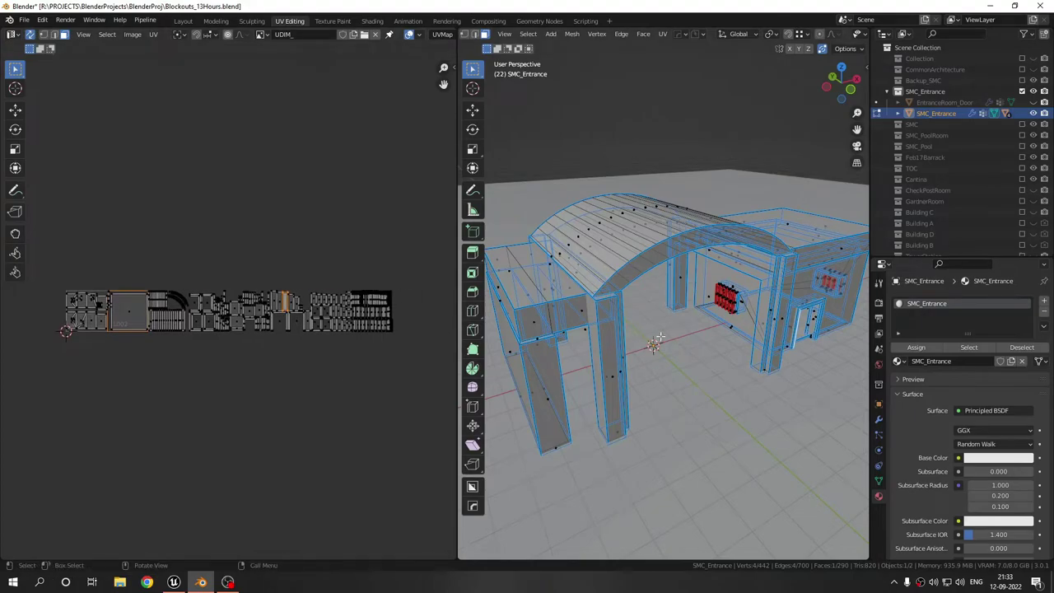
{"action": "middle_click_drag", "start_coordinate": [656, 334], "coordinate": [634, 339]}
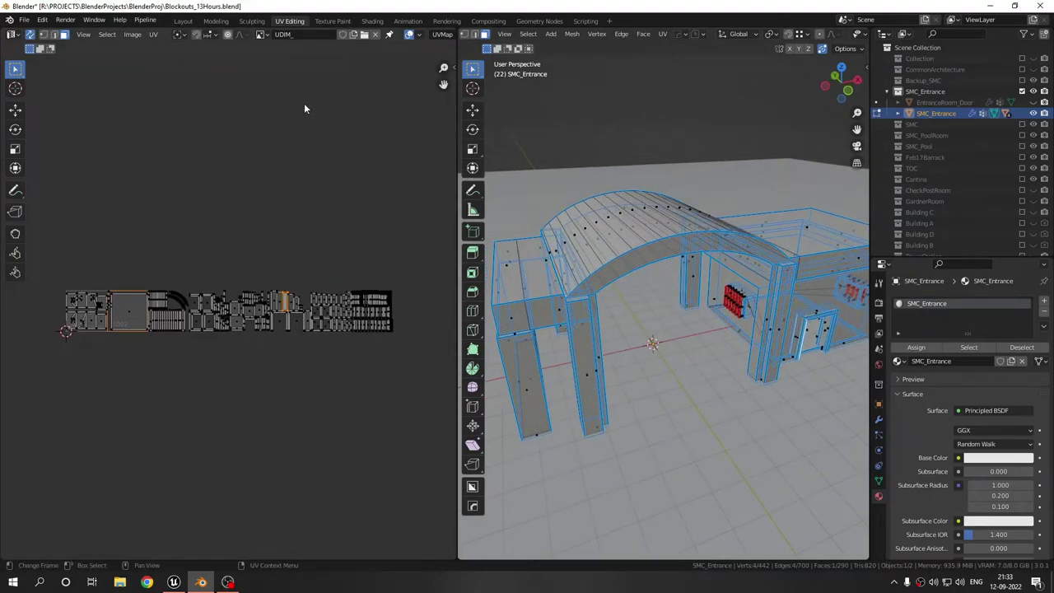
Step: Unlink the UDIM_ image from the UV editor and search the image list for udim
{"action": "left_click", "coordinate": [376, 34]}
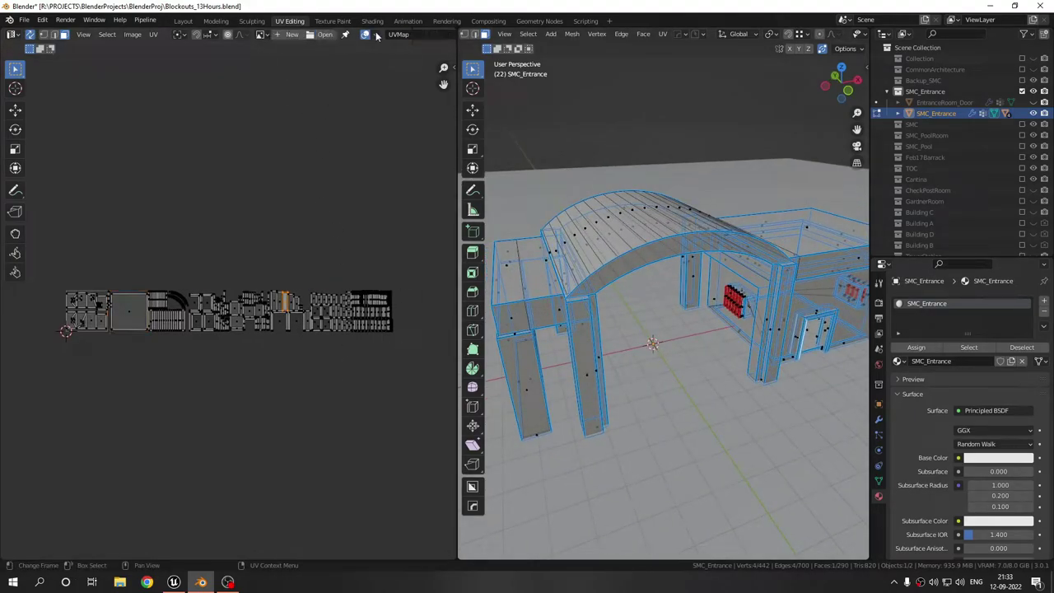
{"action": "left_click", "coordinate": [260, 34]}
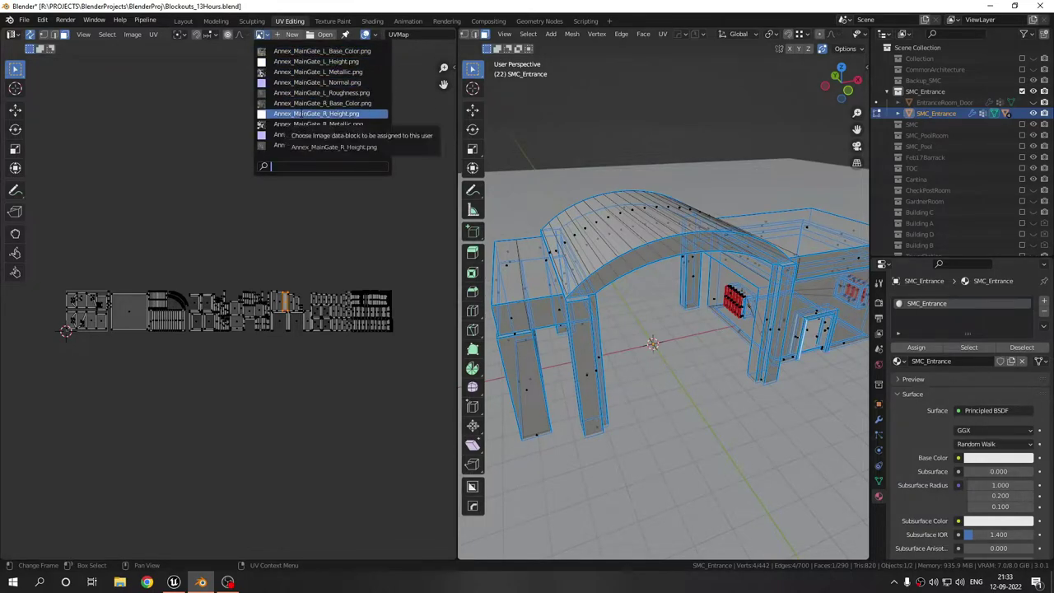
{"action": "type", "text": "udim"}
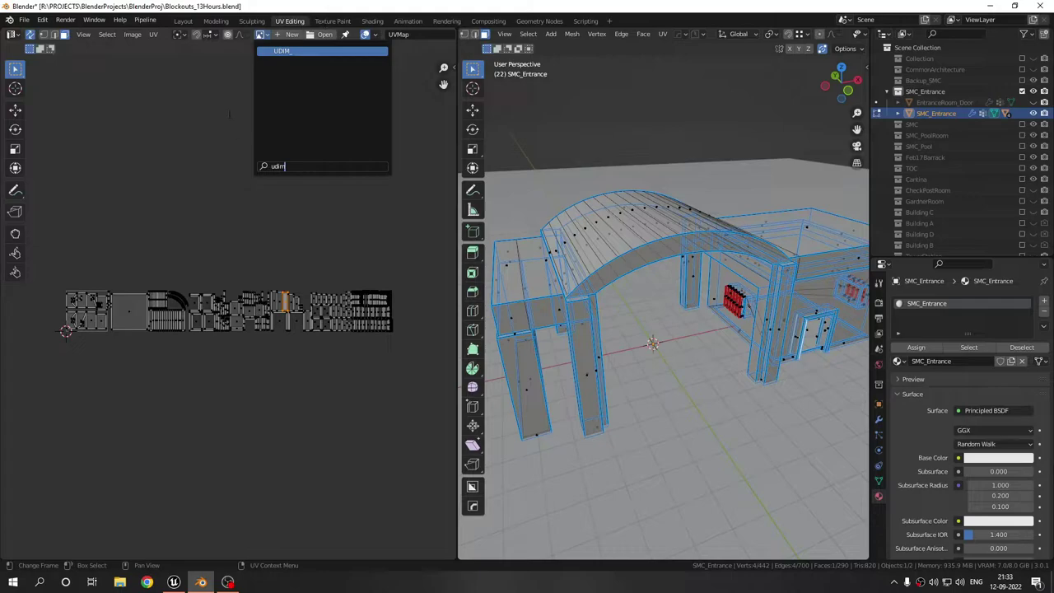
Step: Create a new tiled image named UDIMM at 4096 × 4096 px in the UV editor
{"action": "left_click", "coordinate": [289, 34]}
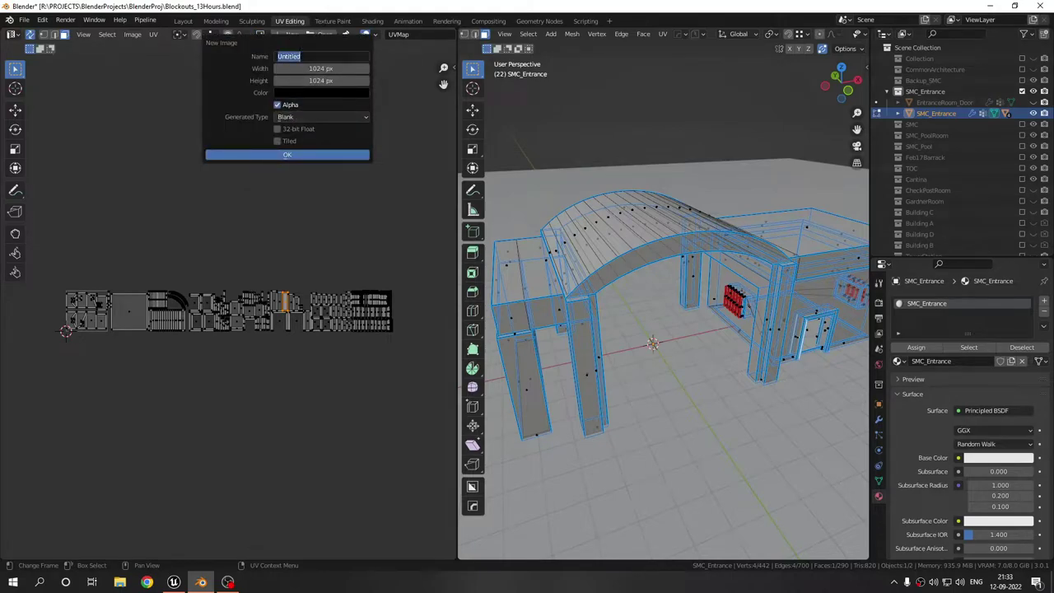
{"action": "type", "text": "UDIMM"}
{"action": "key", "text": "Return"}
{"action": "left_click", "coordinate": [322, 68]}
{"action": "type", "text": "4096"}
{"action": "key", "text": "Tab"}
{"action": "type", "text": "409"}
{"action": "left_click", "coordinate": [277, 141]}
{"action": "left_click", "coordinate": [293, 156]}
Step: Examine tile 1001 of the UDIMM image, its number label and the UV islands inside it against the full layout
{"action": "scroll", "coordinate": [326, 282], "scroll_direction": "down", "scroll_amount": 3}
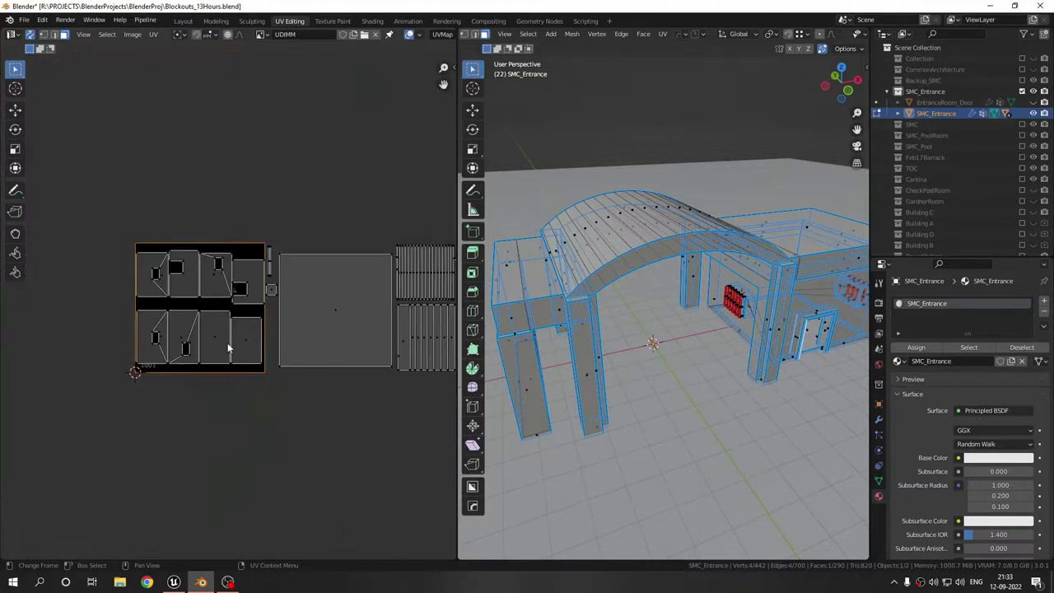
{"action": "scroll", "coordinate": [193, 357], "scroll_direction": "up", "scroll_amount": 4}
{"action": "scroll", "coordinate": [45, 440], "scroll_direction": "down", "scroll_amount": 2}
{"action": "scroll", "coordinate": [113, 436], "scroll_direction": "up", "scroll_amount": 2}
{"action": "middle_click_drag", "start_coordinate": [113, 436], "coordinate": [328, 336]}
{"action": "scroll", "coordinate": [217, 383], "scroll_direction": "up", "scroll_amount": 4}
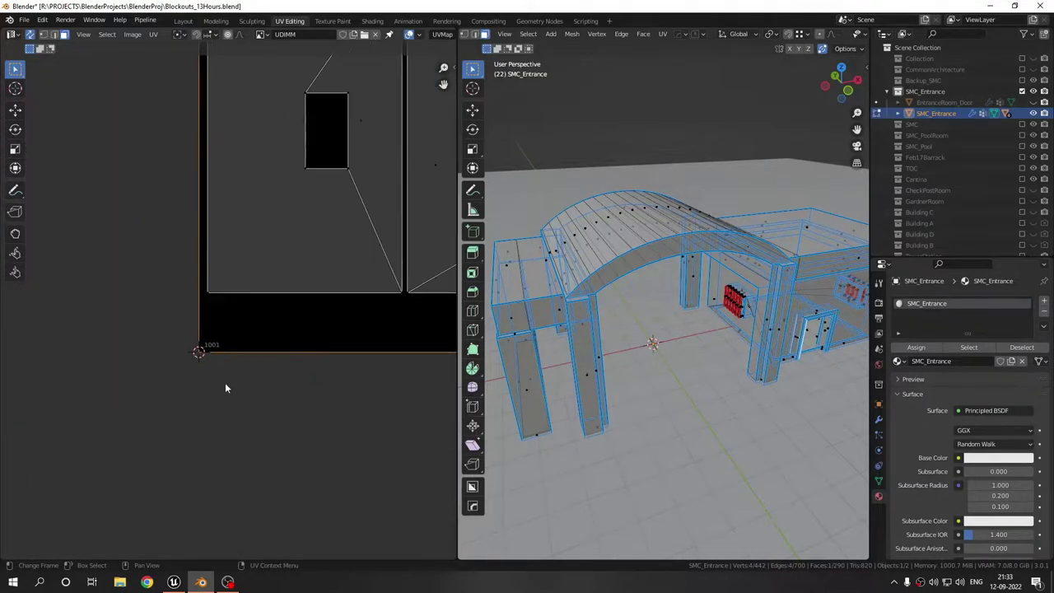
{"action": "scroll", "coordinate": [212, 338], "scroll_direction": "up", "scroll_amount": 2}
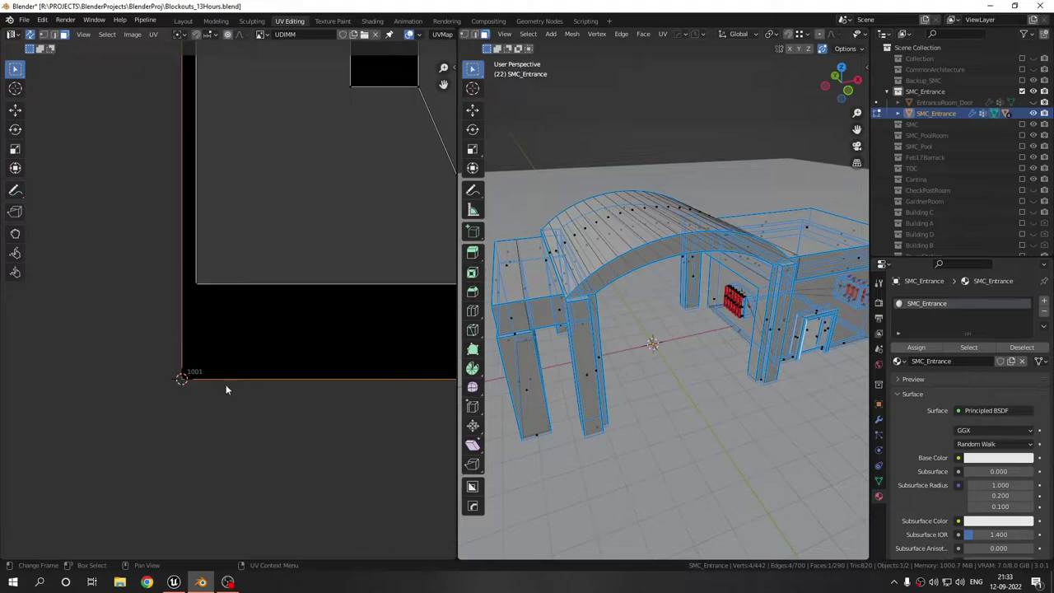
{"action": "scroll", "coordinate": [196, 387], "scroll_direction": "down", "scroll_amount": 10}
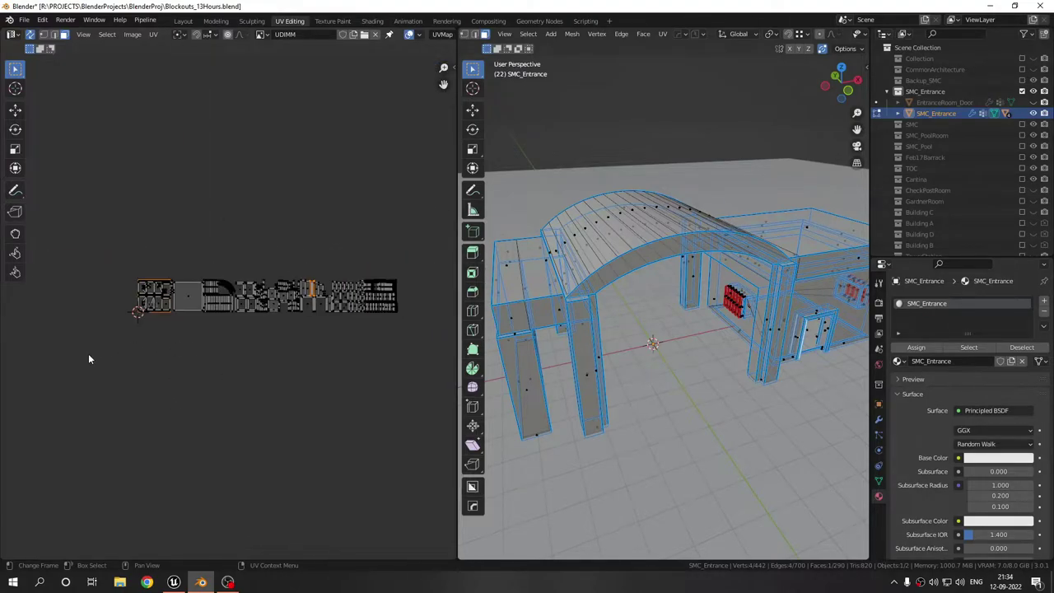
Step: Box-select the UV islands lying outside tile 1001
{"action": "scroll", "coordinate": [164, 362], "scroll_direction": "up", "scroll_amount": 2}
{"action": "middle_click_drag", "start_coordinate": [180, 359], "coordinate": [144, 360]}
{"action": "left_click_drag", "start_coordinate": [142, 252], "coordinate": [410, 372]}
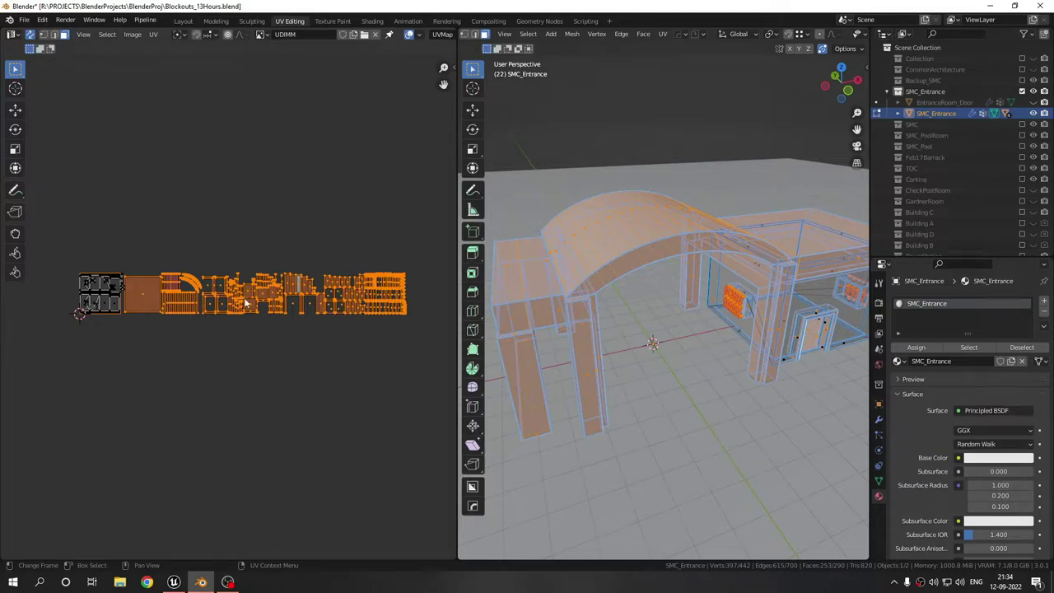
{"action": "scroll", "coordinate": [239, 307], "scroll_direction": "up", "scroll_amount": 4}
{"action": "scroll", "coordinate": [233, 313], "scroll_direction": "down", "scroll_amount": 1}
{"action": "middle_click_drag", "start_coordinate": [370, 306], "coordinate": [232, 320]}
{"action": "scroll", "coordinate": [232, 320], "scroll_direction": "down", "scroll_amount": 1}
Step: Add 7 UDIM tiles to UDIMM starting at 1002, 4096 × 4096 px, filled with muted blue (H 0.565, S 0.436, V 0.504)
{"action": "key", "text": "n"}
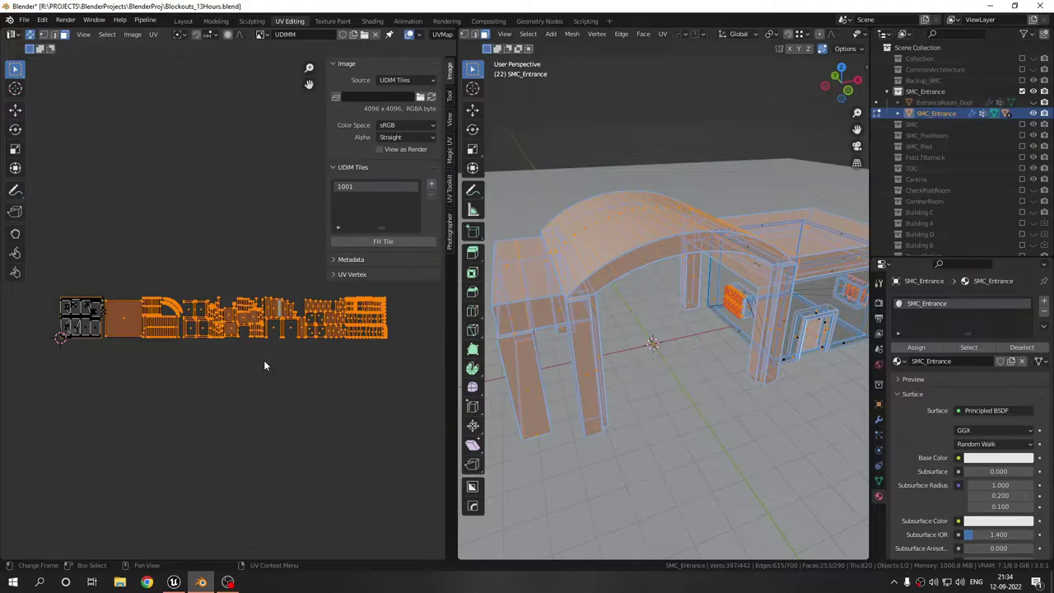
{"action": "left_click", "coordinate": [431, 185]}
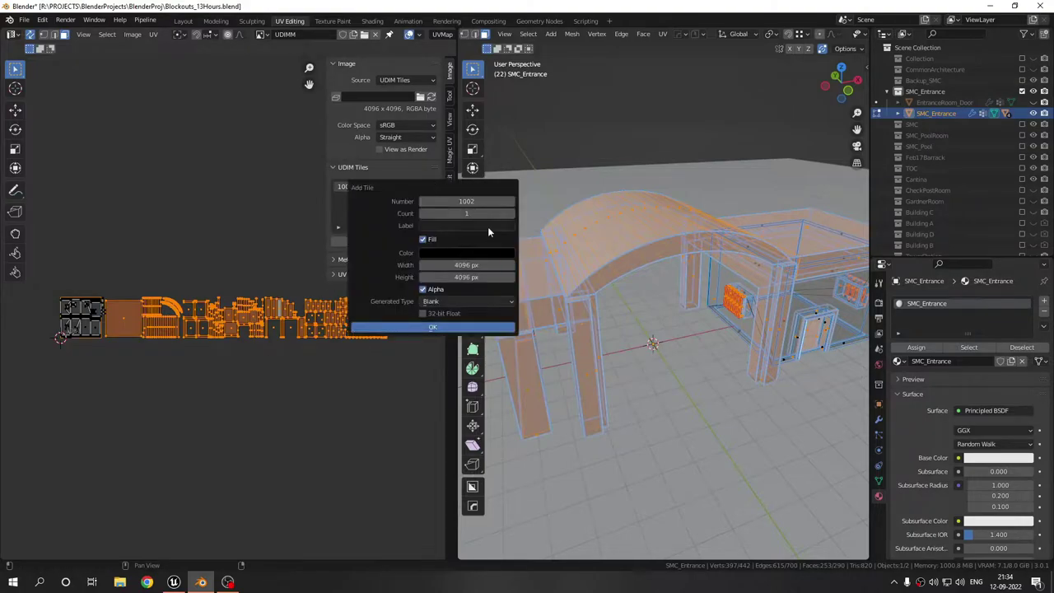
{"action": "left_click", "coordinate": [510, 214]}
{"action": "left_click", "coordinate": [509, 214]}
{"action": "left_click", "coordinate": [509, 214]}
{"action": "left_click", "coordinate": [510, 214]}
{"action": "left_click", "coordinate": [467, 253]}
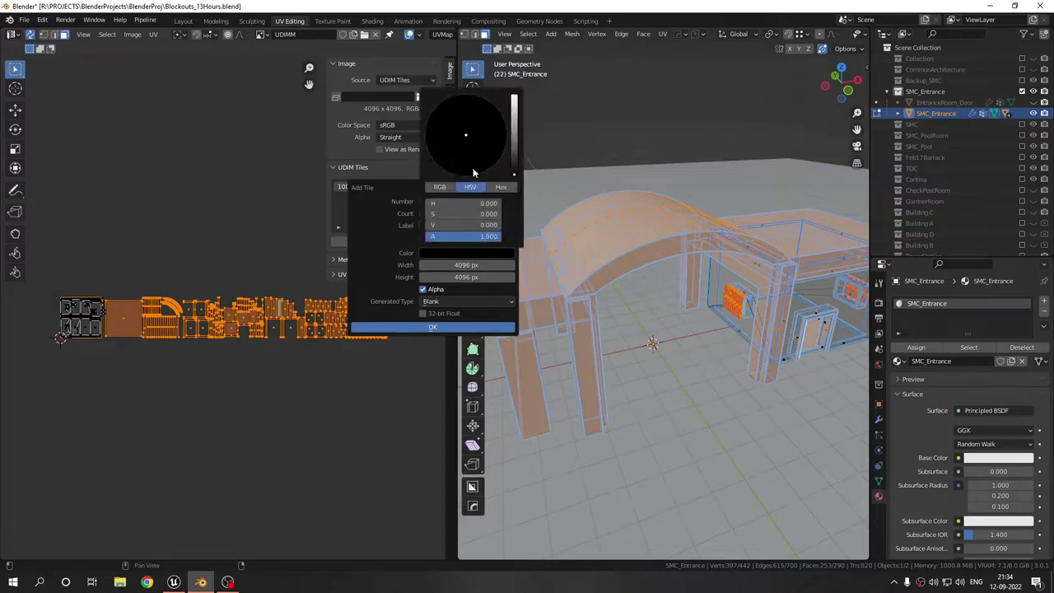
{"action": "left_click_drag", "start_coordinate": [514, 173], "coordinate": [513, 134]}
{"action": "left_click", "coordinate": [475, 117]}
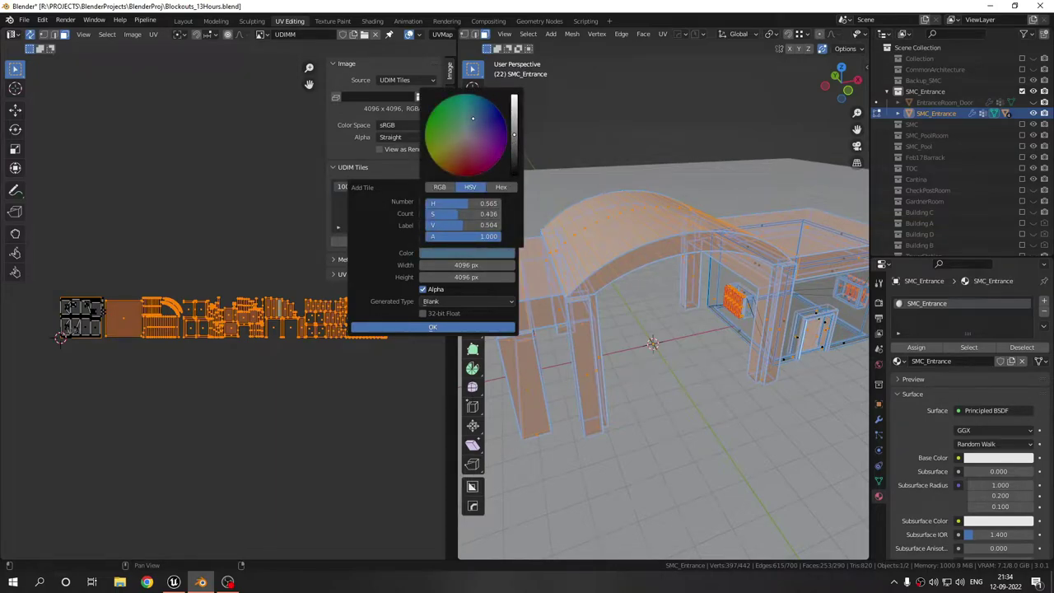
{"action": "left_click", "coordinate": [430, 328]}
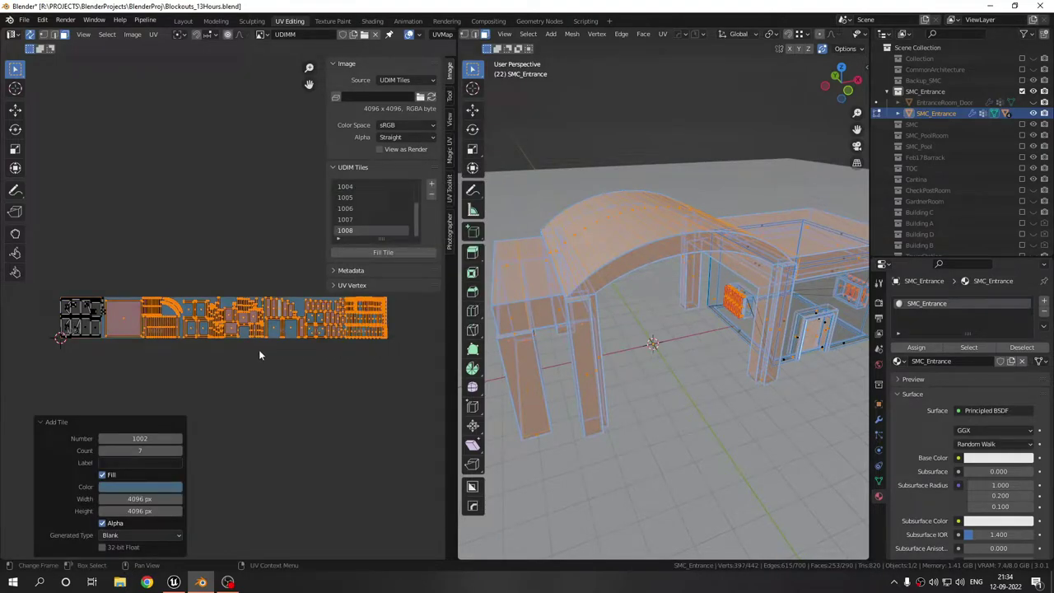
Step: Hide the UV editor's sidebar and deselect all UV islands
{"action": "key", "text": "n"}
{"action": "key", "text": "a"}
{"action": "scroll", "coordinate": [250, 352], "scroll_direction": "up", "scroll_amount": 6}
{"action": "key", "text": "alt+a"}
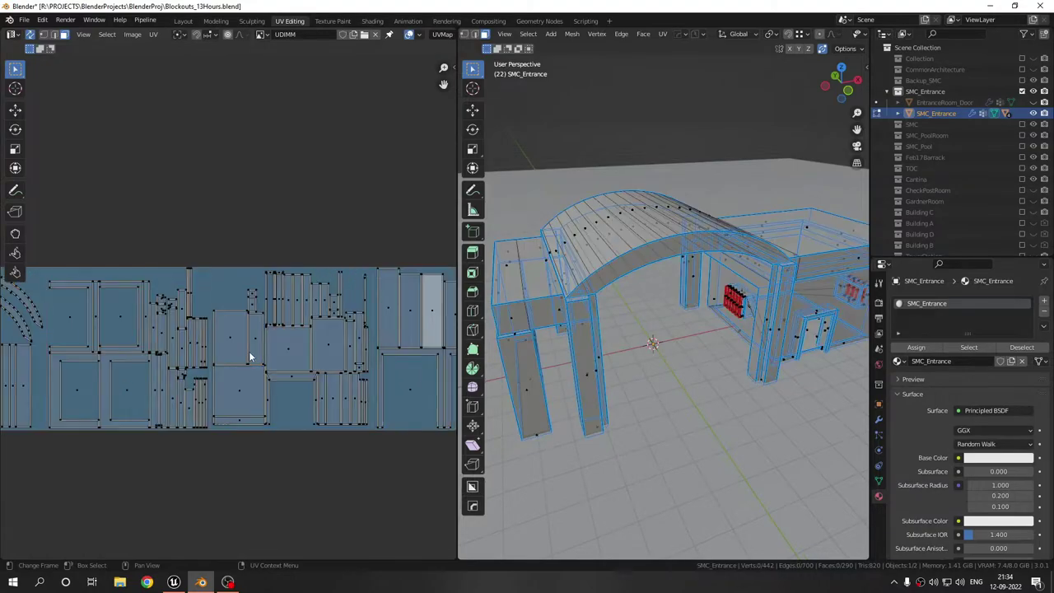
Step: Examine how the UV islands fit inside the blue tiles, up close and across the whole tile row
{"action": "scroll", "coordinate": [247, 359], "scroll_direction": "up", "scroll_amount": 5}
{"action": "scroll", "coordinate": [219, 435], "scroll_direction": "up", "scroll_amount": 4}
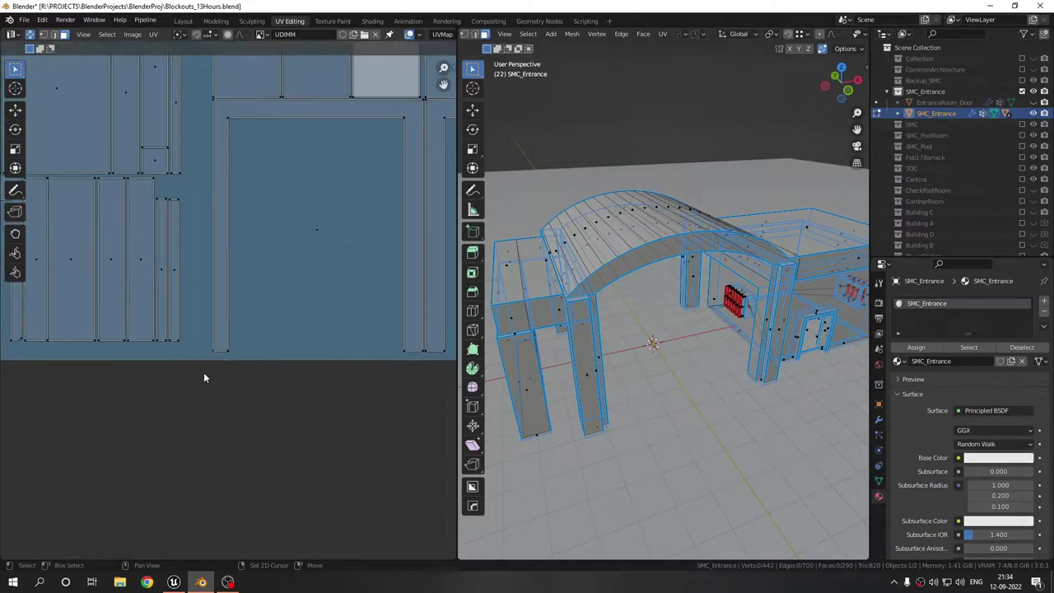
{"action": "scroll", "coordinate": [153, 483], "scroll_direction": "down", "scroll_amount": 4}
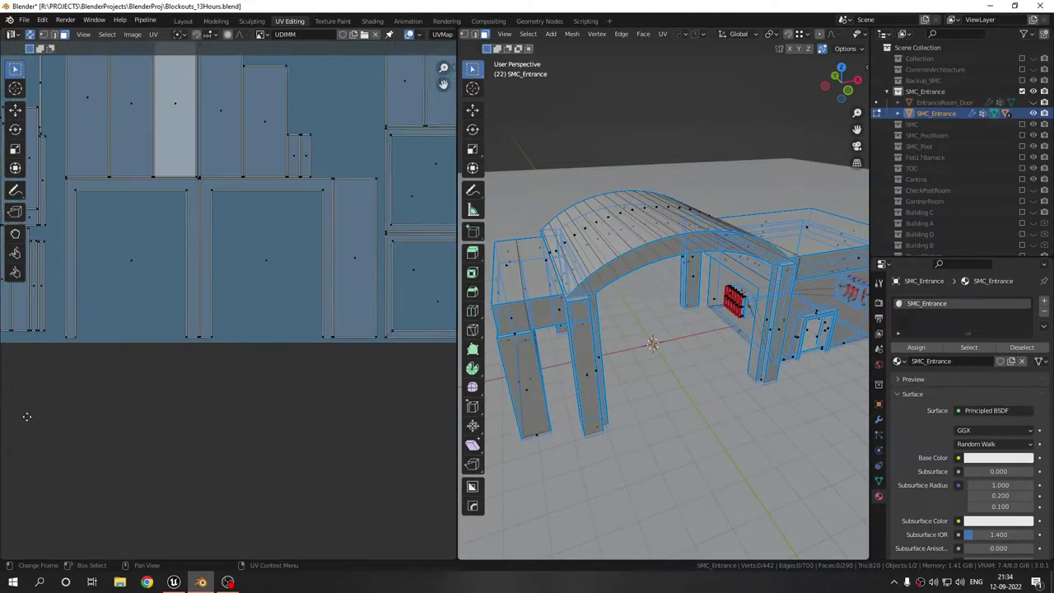
{"action": "scroll", "coordinate": [253, 353], "scroll_direction": "down", "scroll_amount": 3}
{"action": "scroll", "coordinate": [115, 327], "scroll_direction": "down", "scroll_amount": 6}
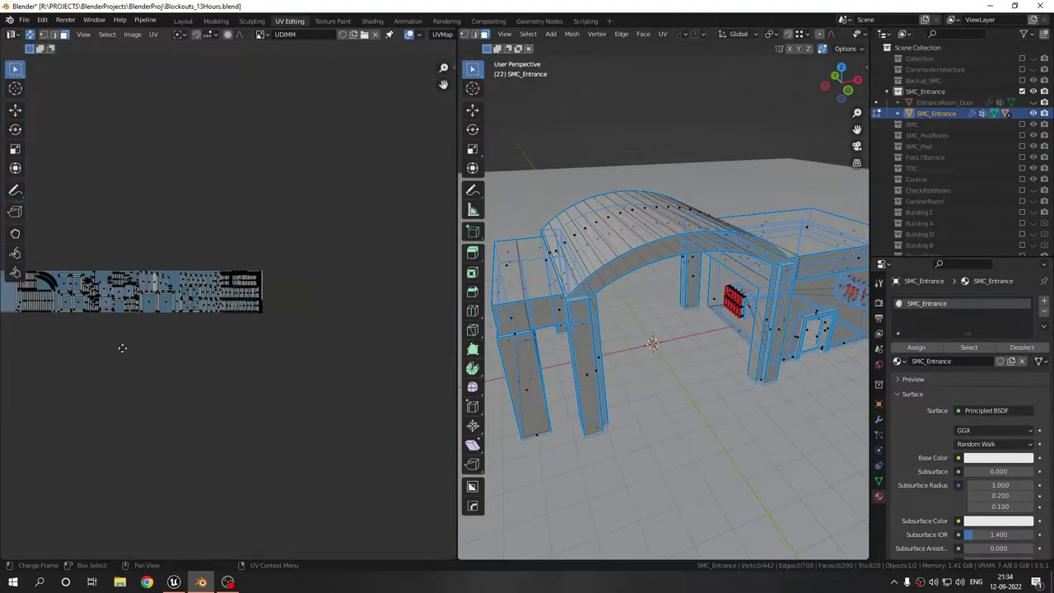
{"action": "scroll", "coordinate": [255, 366], "scroll_direction": "up", "scroll_amount": 2}
{"action": "middle_click_drag", "start_coordinate": [245, 368], "coordinate": [222, 369]}
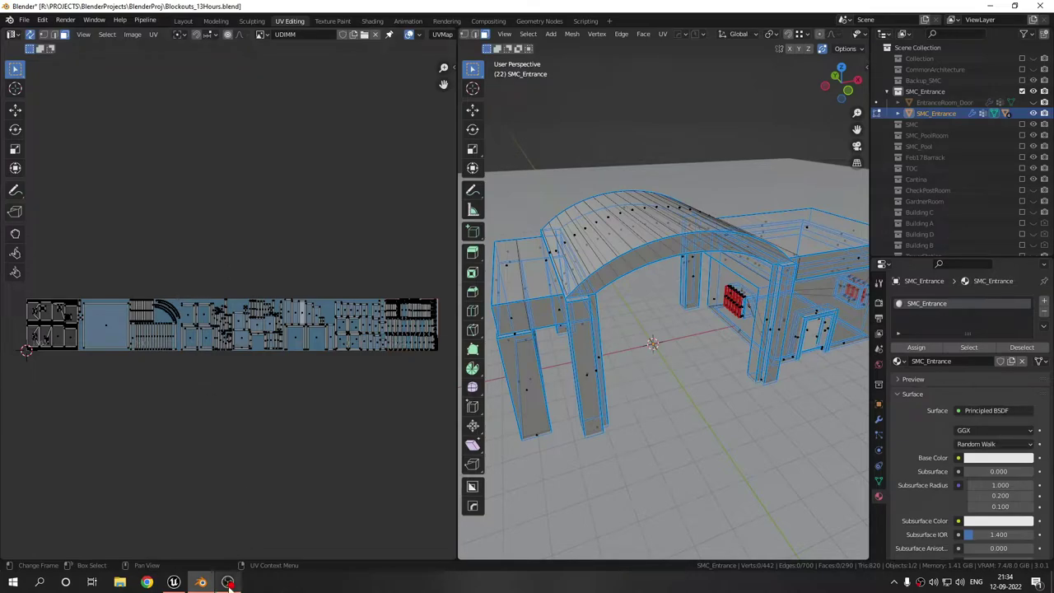
Step: Switch to Unreal Editor and fly up to the textured entrance building's door and wall
{"action": "left_click", "coordinate": [174, 582]}
{"action": "key", "text": "w"}
{"action": "right_click_drag", "start_coordinate": [422, 216], "coordinate": [422, 247]}
{"action": "key", "text": "w"}
{"action": "right_click_drag", "start_coordinate": [435, 131], "coordinate": [403, 127]}
{"action": "key", "text": "w"}
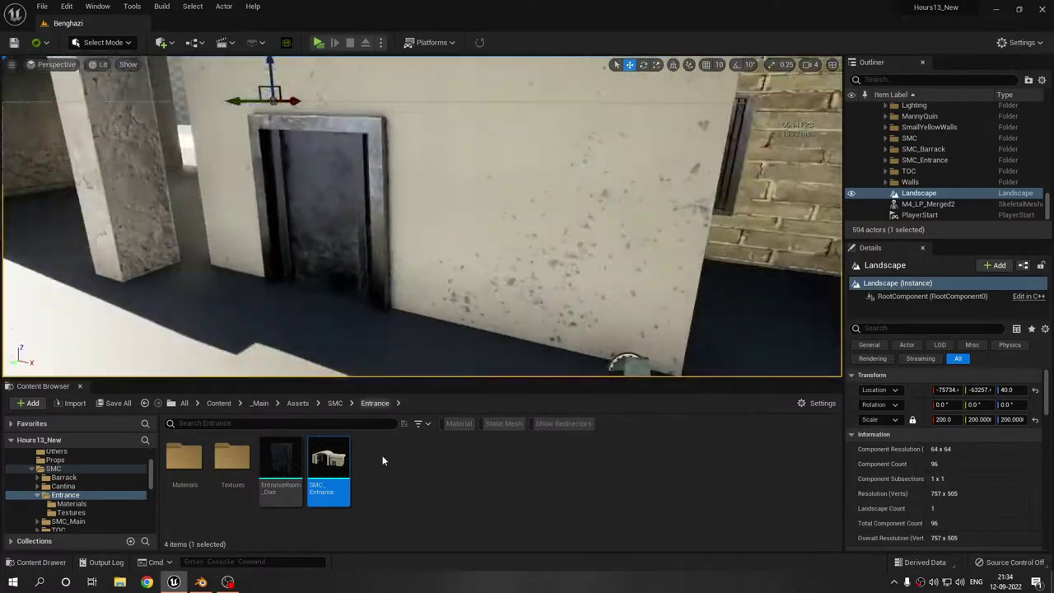
Step: Open the SMC_Entrance static mesh and inspect the floor texture inside its room
{"action": "double_click", "coordinate": [329, 466]}
{"action": "right_click_drag", "start_coordinate": [387, 304], "coordinate": [461, 313]}
{"action": "key", "text": "w"}
{"action": "key", "text": "w"}
{"action": "key", "text": "Up"}
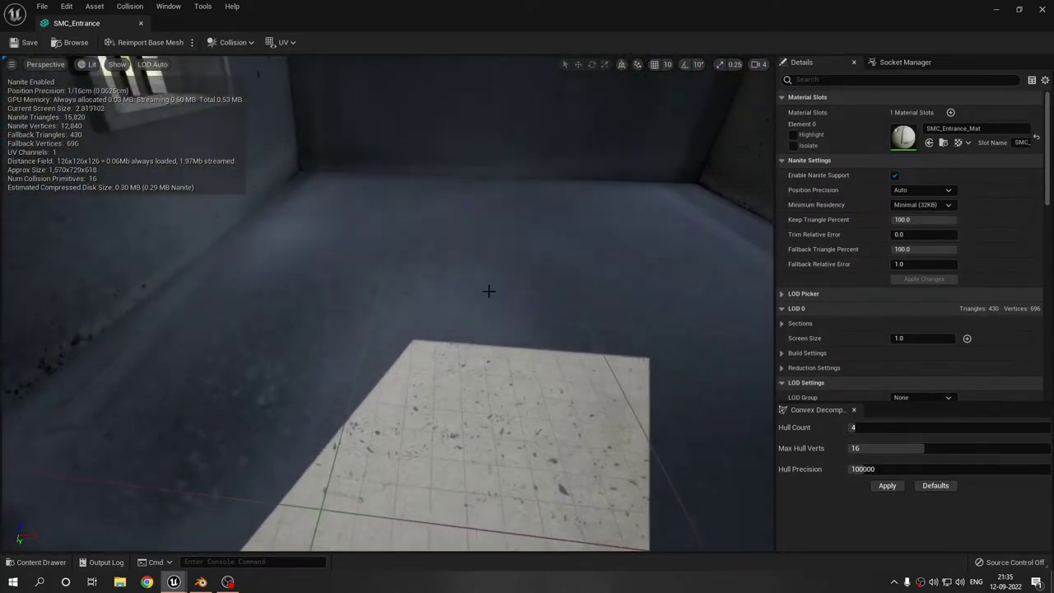
Step: Switch to Blender and select the large floor island together with the small islands beside it in tile 1002
{"action": "key", "text": "alt+Tab"}
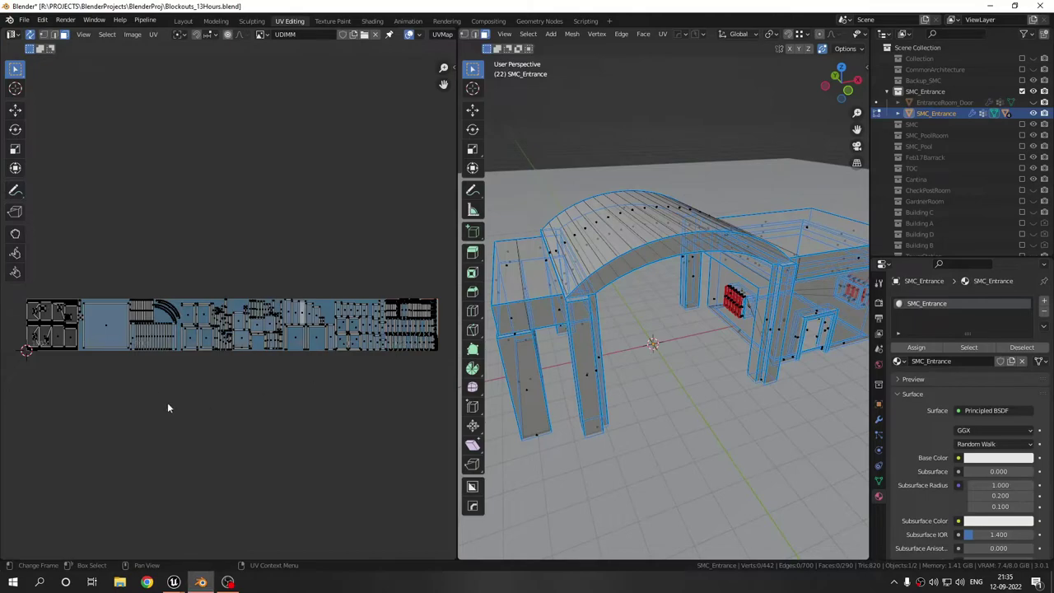
{"action": "scroll", "coordinate": [167, 403], "scroll_direction": "up", "scroll_amount": 6}
{"action": "left_click", "coordinate": [259, 343]}
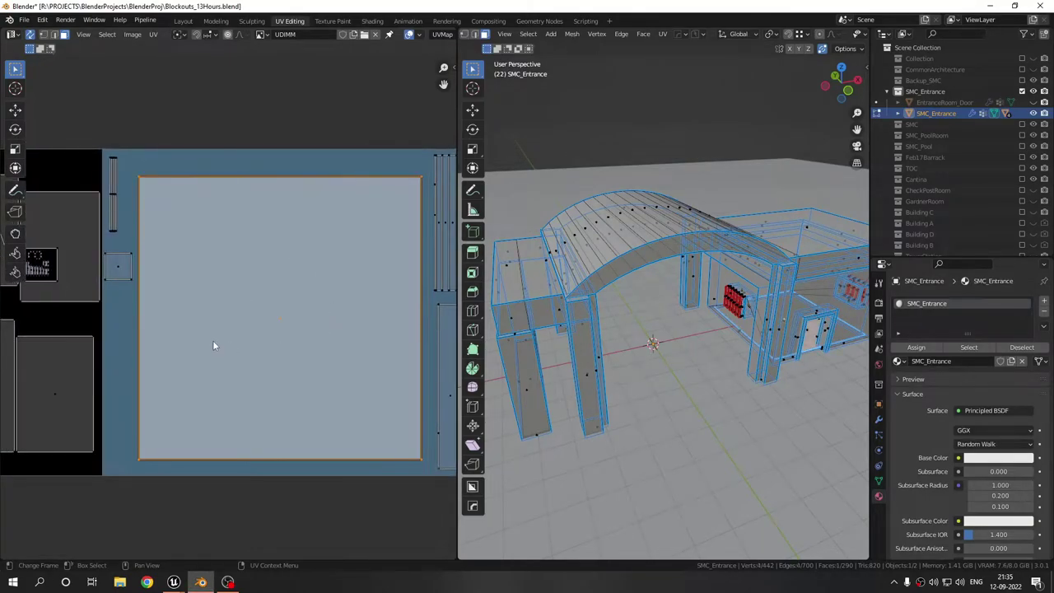
{"action": "scroll", "coordinate": [262, 290], "scroll_direction": "down", "scroll_amount": 1}
{"action": "left_click_drag", "start_coordinate": [128, 131], "coordinate": [393, 504]}
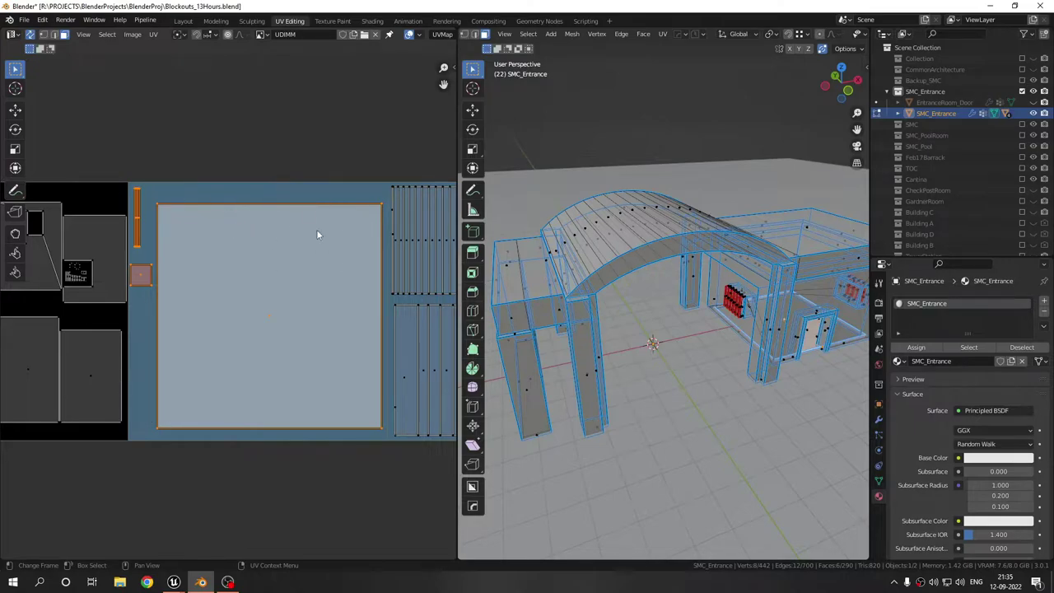
Step: Compare the selected floor island with the floor in Unreal's mesh editor, and return to the UV layout in Blender
{"action": "key", "text": "alt+Tab"}
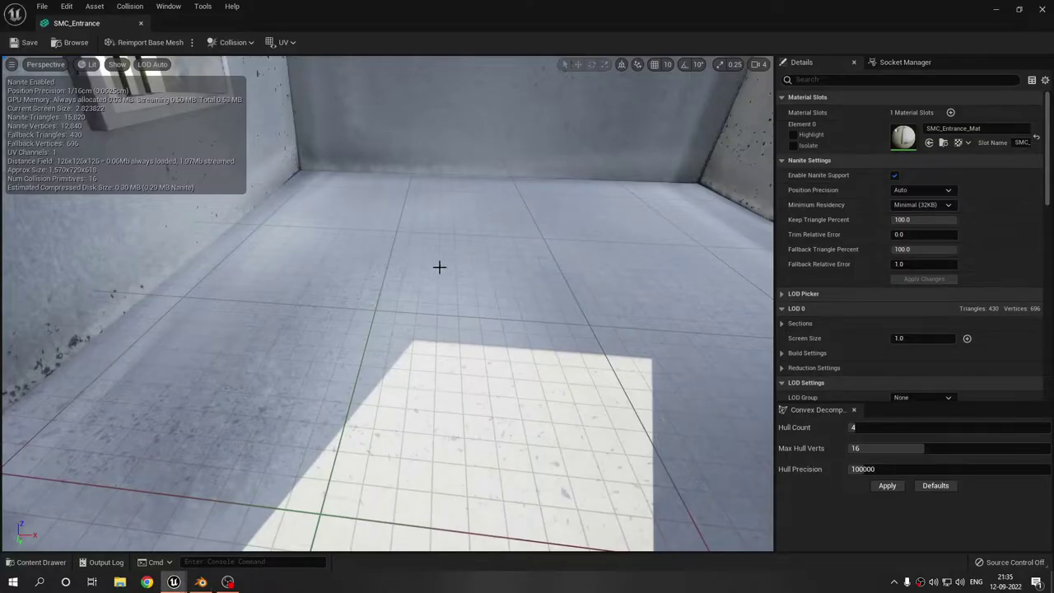
{"action": "key", "text": "alt+Tab"}
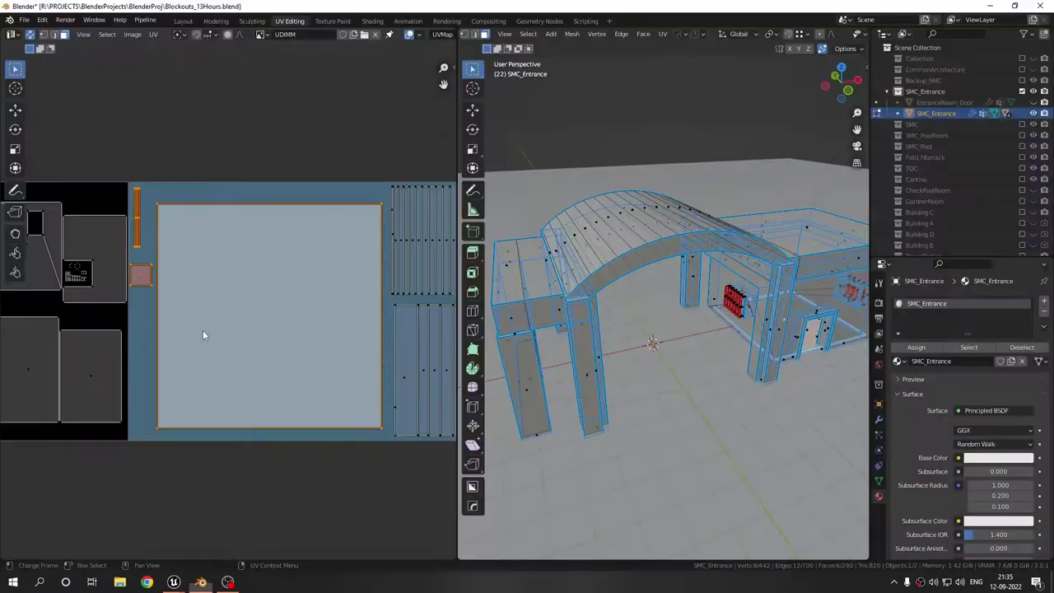
{"action": "scroll", "coordinate": [203, 329], "scroll_direction": "down", "scroll_amount": 6}
{"action": "scroll", "coordinate": [164, 368], "scroll_direction": "up", "scroll_amount": 1}
{"action": "scroll", "coordinate": [191, 367], "scroll_direction": "down", "scroll_amount": 1}
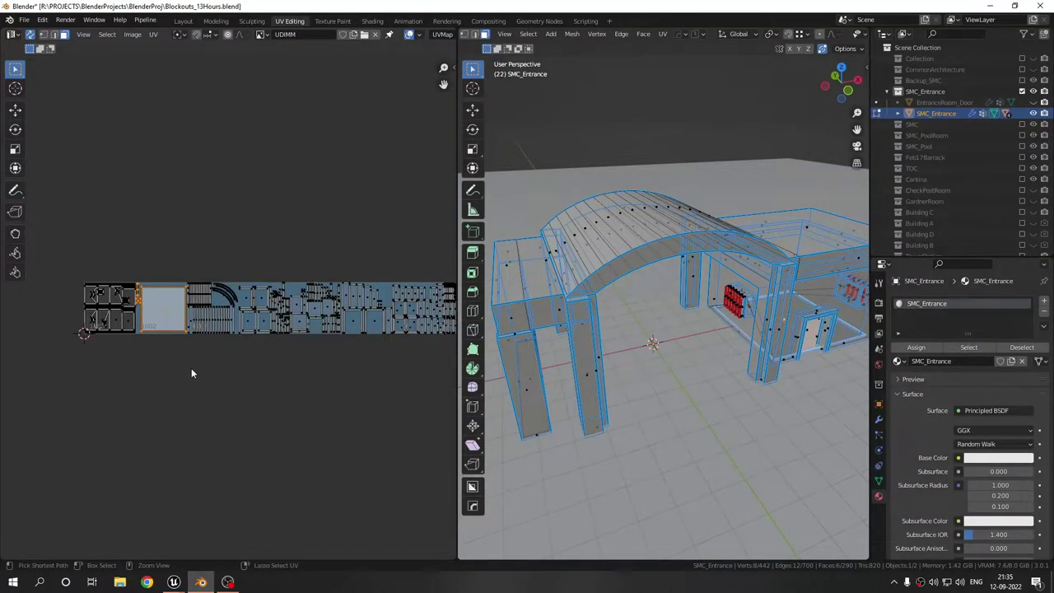
Step: Save the Blender file and clear the UV selection with the whole tile row in view
{"action": "key", "text": "a"}
{"action": "key", "text": "ctrl+s"}
{"action": "middle_click_drag", "start_coordinate": [176, 377], "coordinate": [118, 371]}
{"action": "scroll", "coordinate": [181, 373], "scroll_direction": "down", "scroll_amount": 1}
{"action": "scroll", "coordinate": [181, 374], "scroll_direction": "up", "scroll_amount": 1}
{"action": "key", "text": "alt+a"}
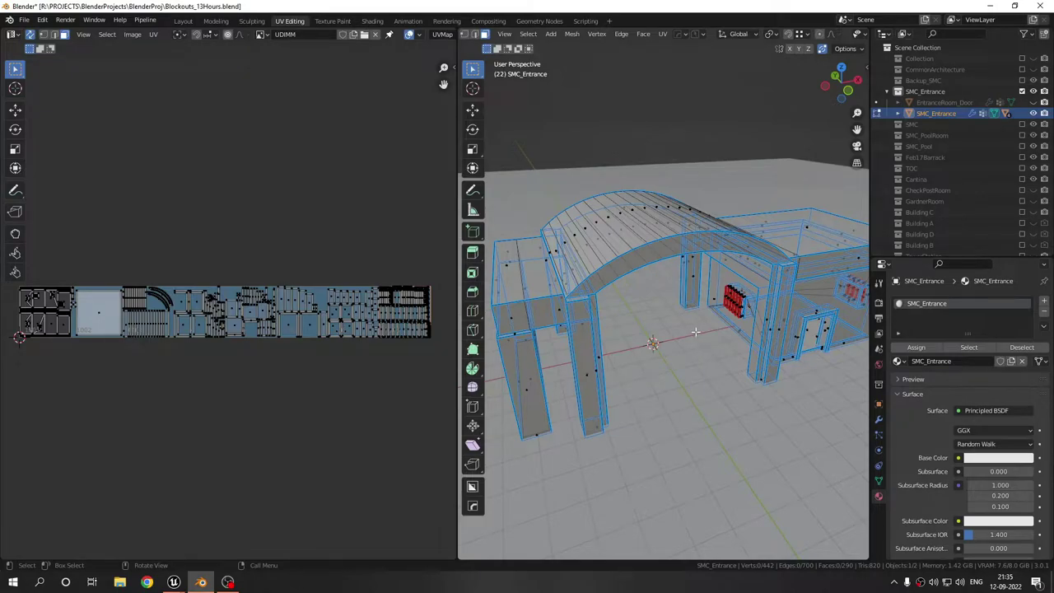
Step: Switch to Unreal Editor, close the SMC_Entrance mesh editor, and open the Project Settings
{"action": "mouse_move", "coordinate": [174, 582]}
{"action": "left_click", "coordinate": [228, 513]}
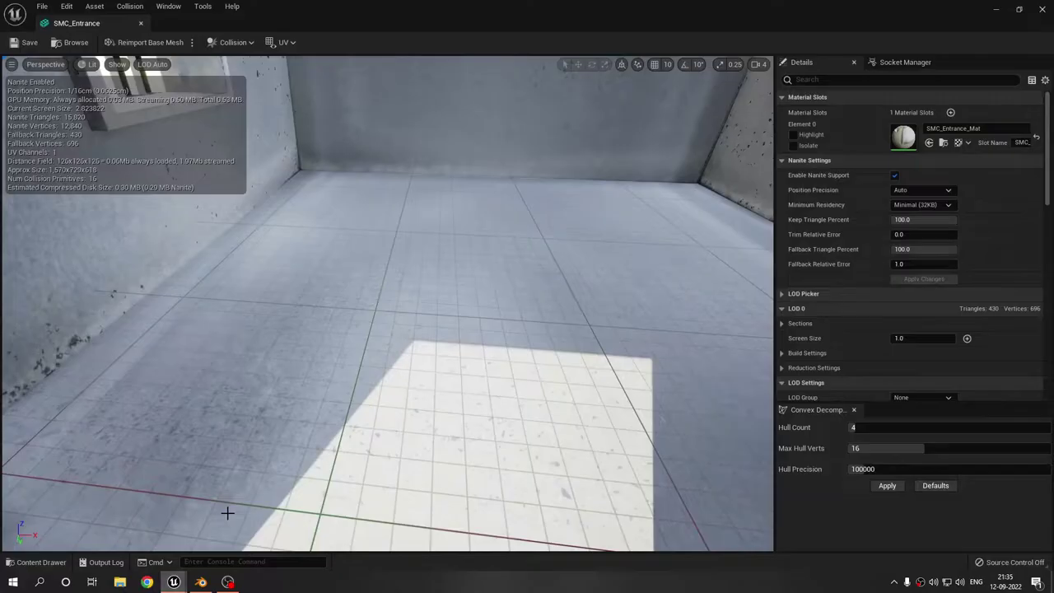
{"action": "left_click", "coordinate": [1042, 10]}
{"action": "left_click", "coordinate": [42, 7]}
{"action": "mouse_move", "coordinate": [74, 5]}
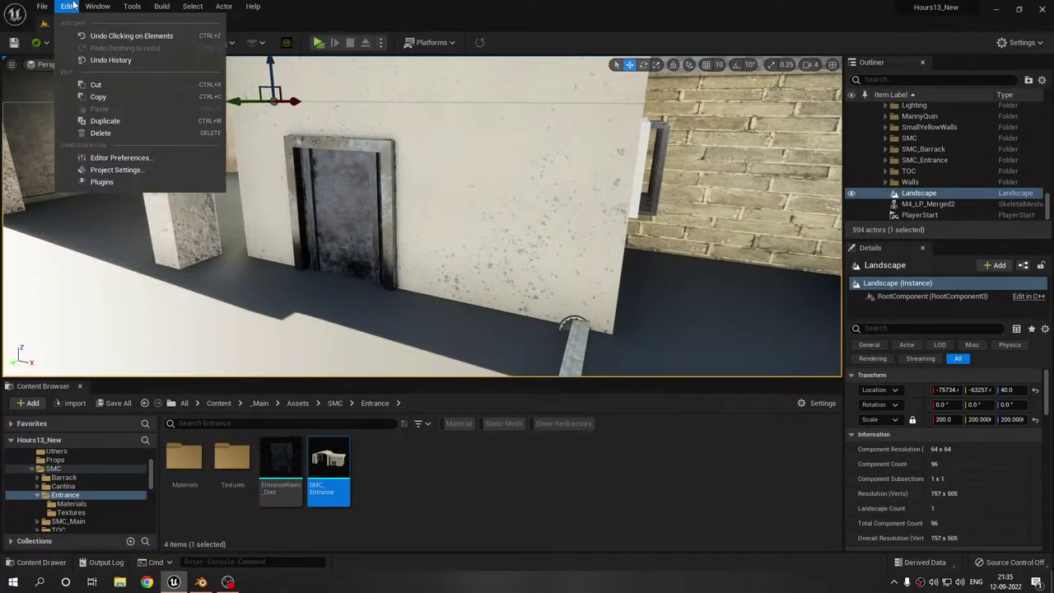
{"action": "left_click", "coordinate": [165, 171]}
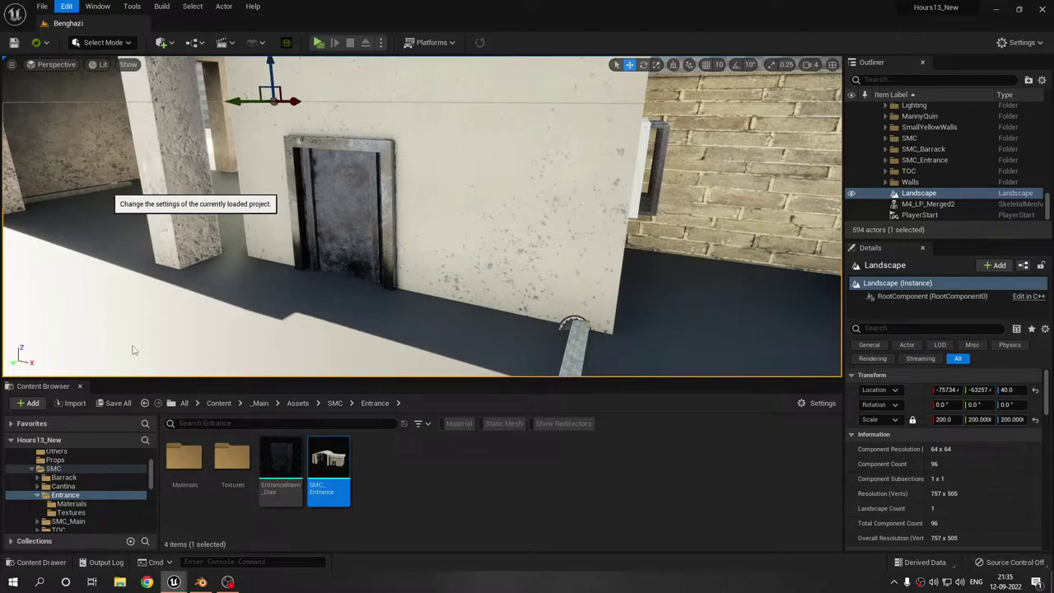
Step: Check the virtual texture support and texture import options in the engine's Rendering settings, and close the Project Settings
{"action": "scroll", "coordinate": [130, 345], "scroll_direction": "down", "scroll_amount": 8}
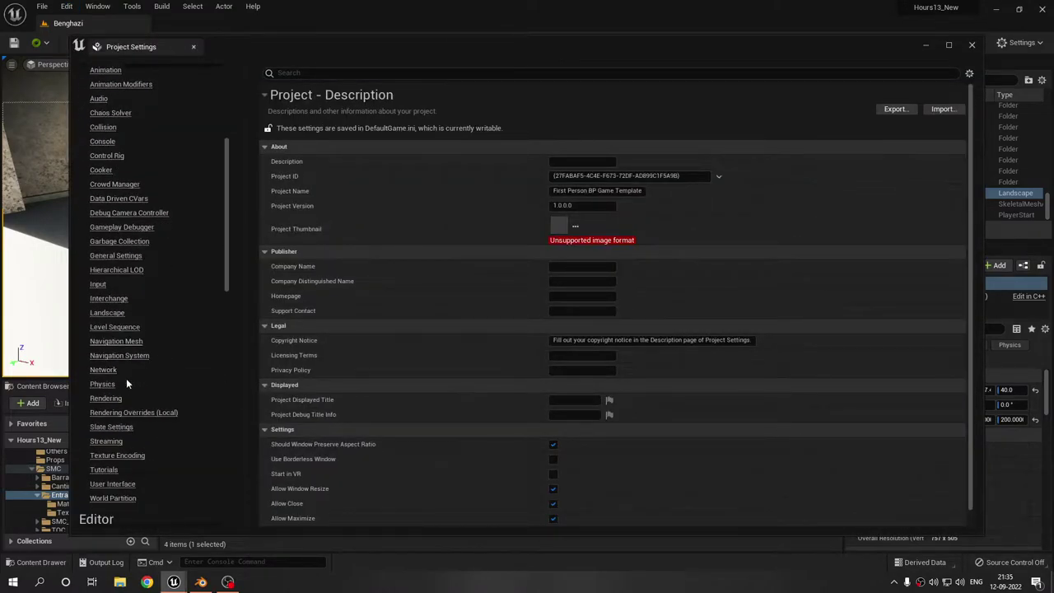
{"action": "scroll", "coordinate": [123, 372], "scroll_direction": "down", "scroll_amount": 3}
{"action": "left_click", "coordinate": [105, 257]}
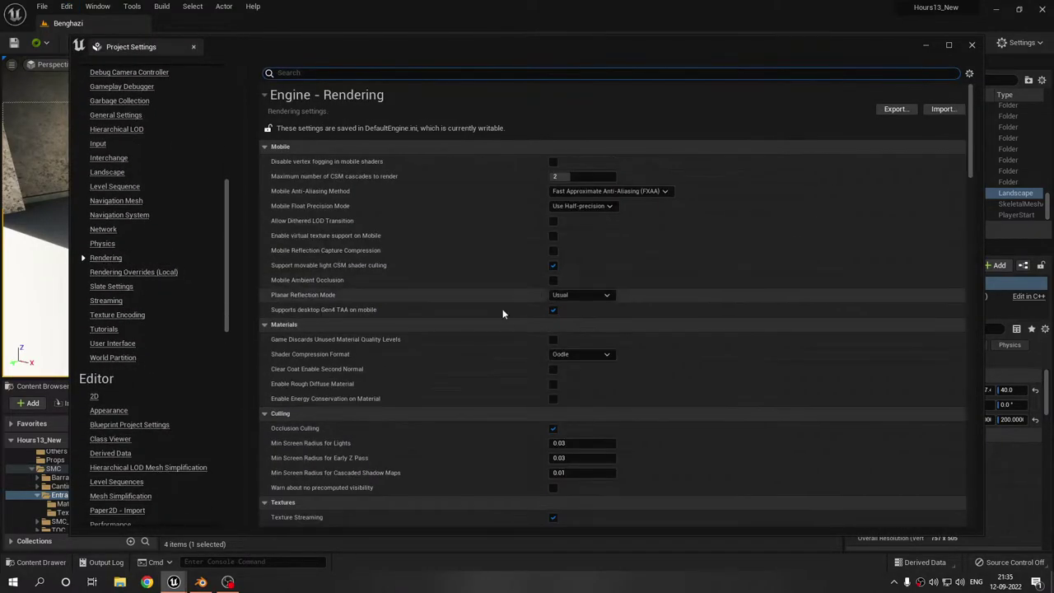
{"action": "scroll", "coordinate": [504, 326], "scroll_direction": "down", "scroll_amount": 6}
{"action": "scroll", "coordinate": [504, 326], "scroll_direction": "down", "scroll_amount": 2}
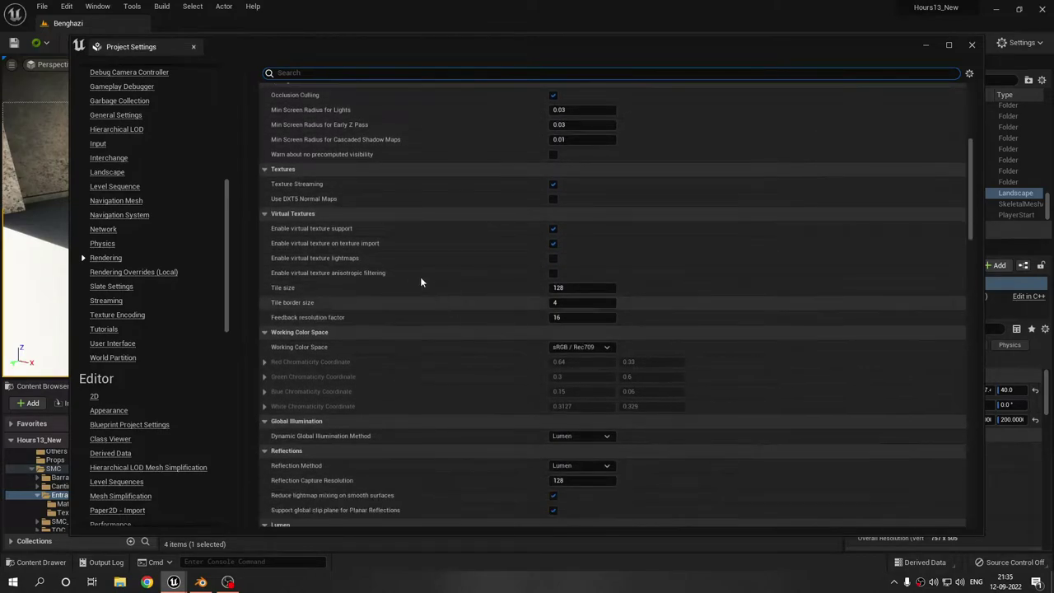
{"action": "left_click", "coordinate": [552, 244]}
{"action": "left_click", "coordinate": [972, 45]}
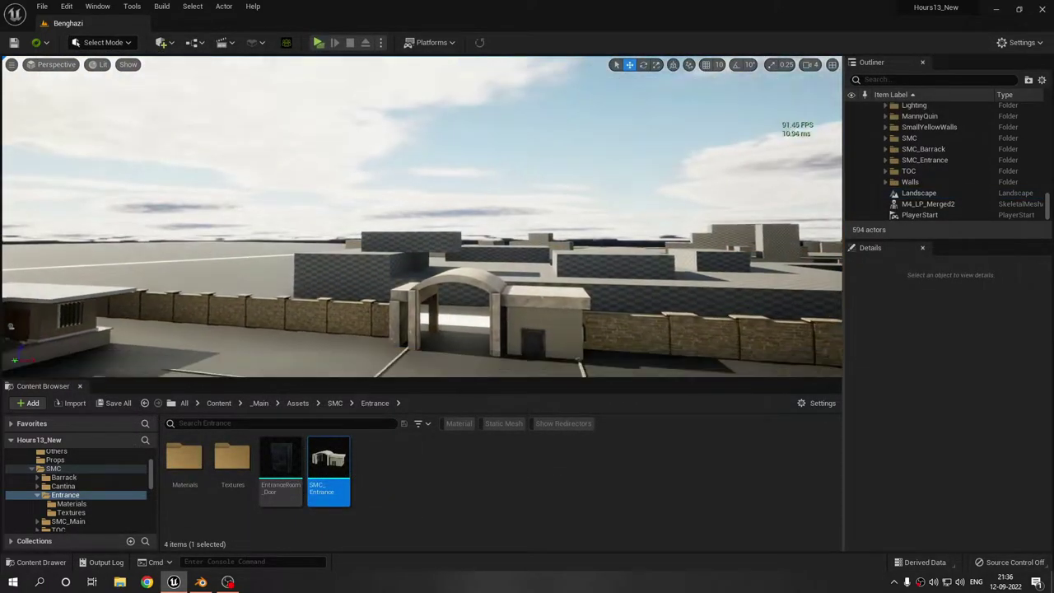
Step: Open the Entrance asset's Textures folder and select all its textures, from EntranceRoomDoor_BaseColor to SMC_Entrance_OcclusionRoughnessMetallic
{"action": "key", "text": "w"}
{"action": "right_click_drag", "start_coordinate": [355, 203], "coordinate": [355, 285]}
{"action": "key", "text": "s"}
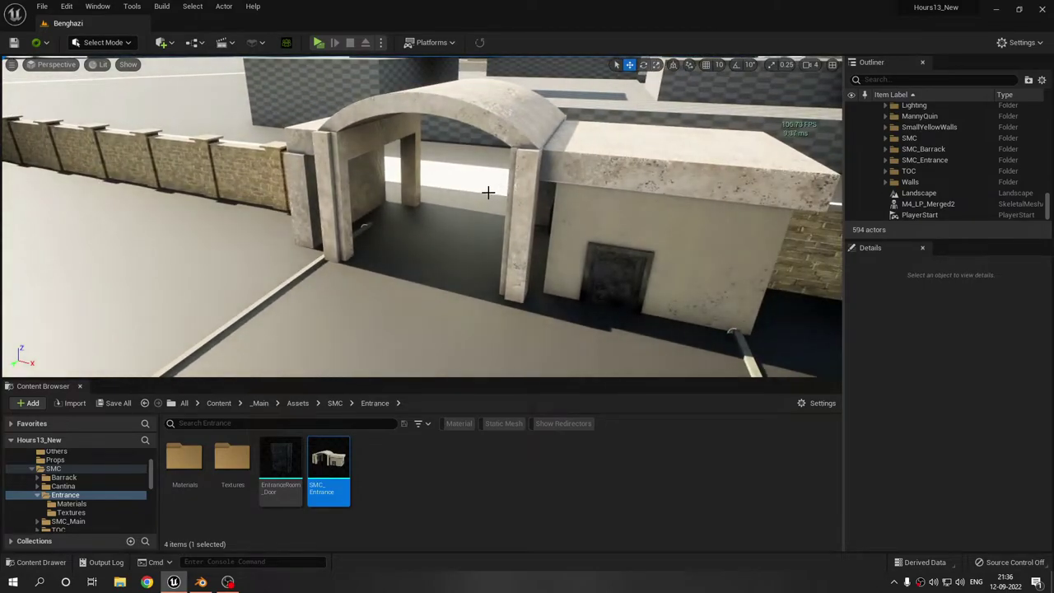
{"action": "mouse_move", "coordinate": [402, 239]}
{"action": "right_mouse_down"}
{"action": "mouse_move", "coordinate": [462, 222]}
{"action": "mouse_move", "coordinate": [403, 240]}
{"action": "right_mouse_up"}
{"action": "double_click", "coordinate": [232, 460]}
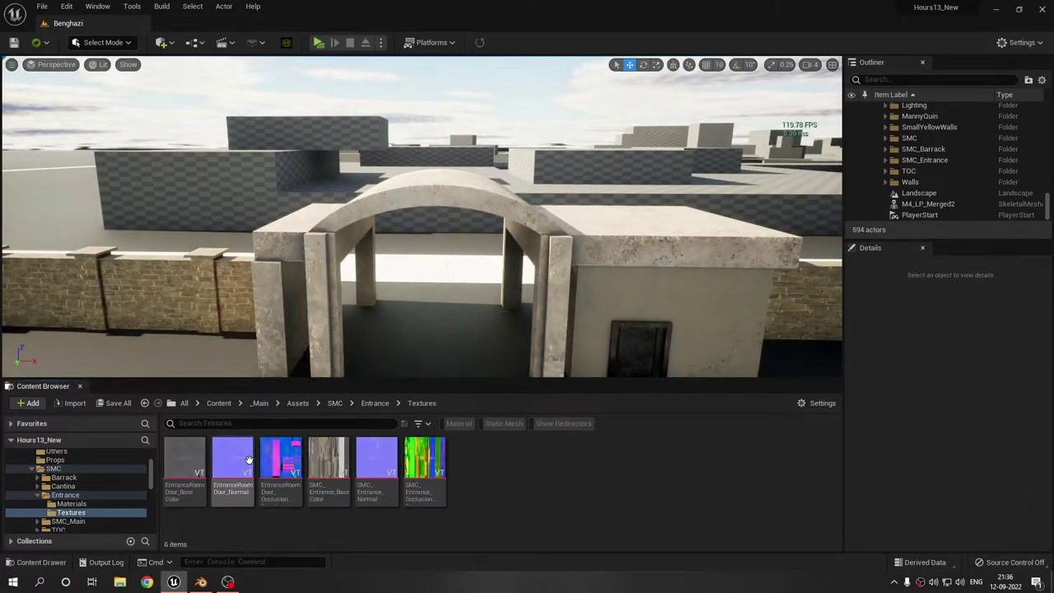
{"action": "left_click", "coordinate": [184, 468]}
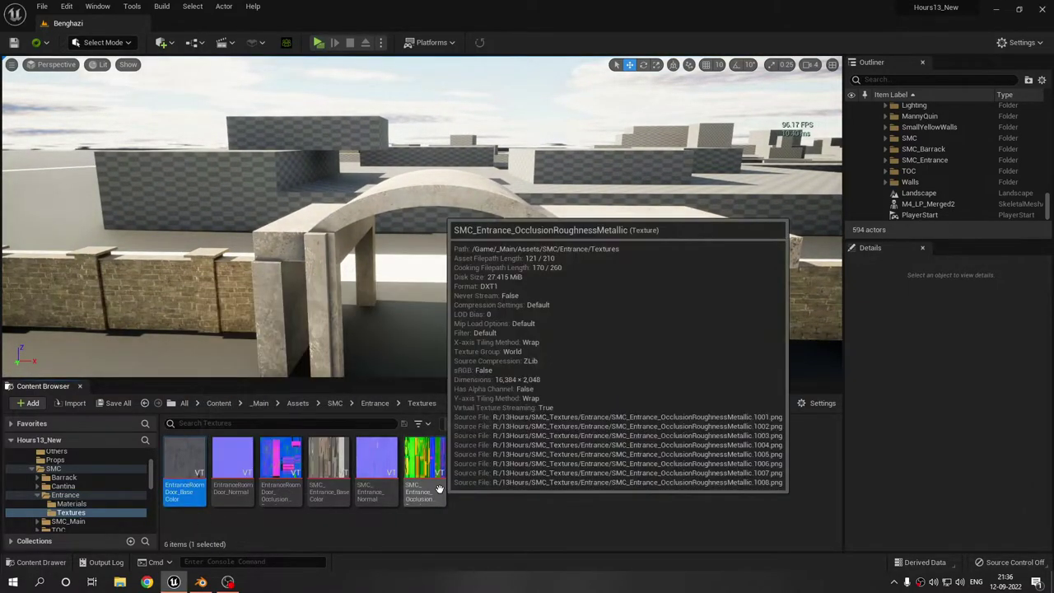
{"action": "left_click", "coordinate": [424, 468], "text": "shift"}
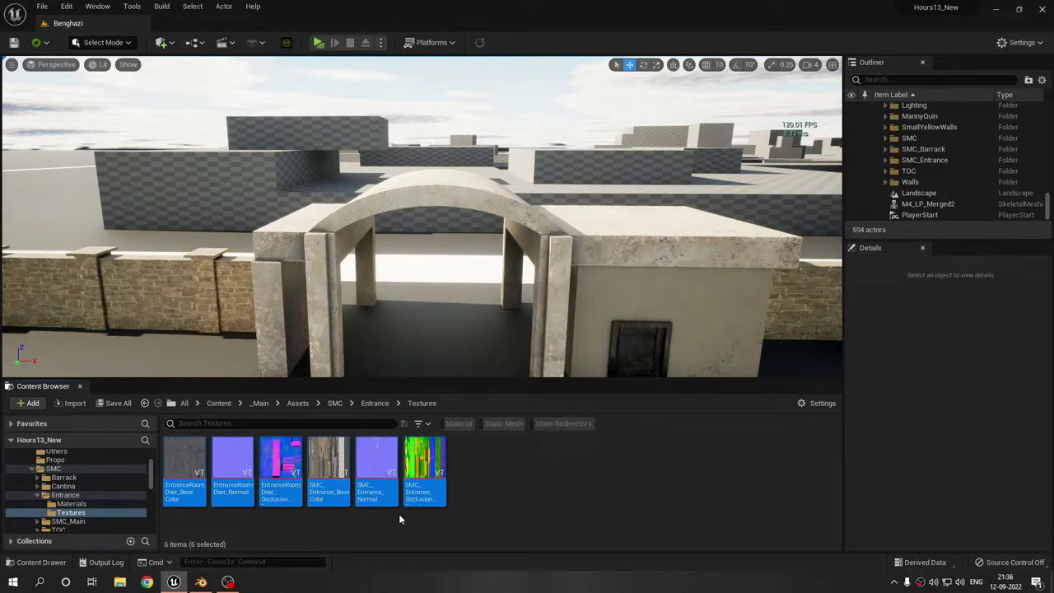
{"action": "mouse_move", "coordinate": [444, 478]}
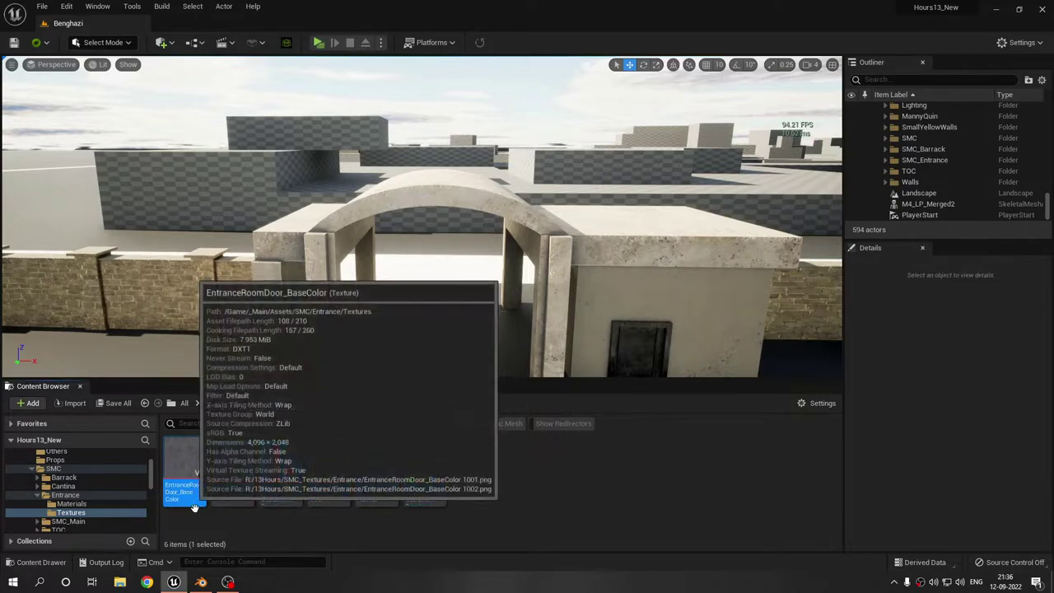
Step: Check the texture information and tile source files of EntranceRoomDoor_BaseColor and SMC_Entrance_BaseColor
{"action": "left_click", "coordinate": [193, 491]}
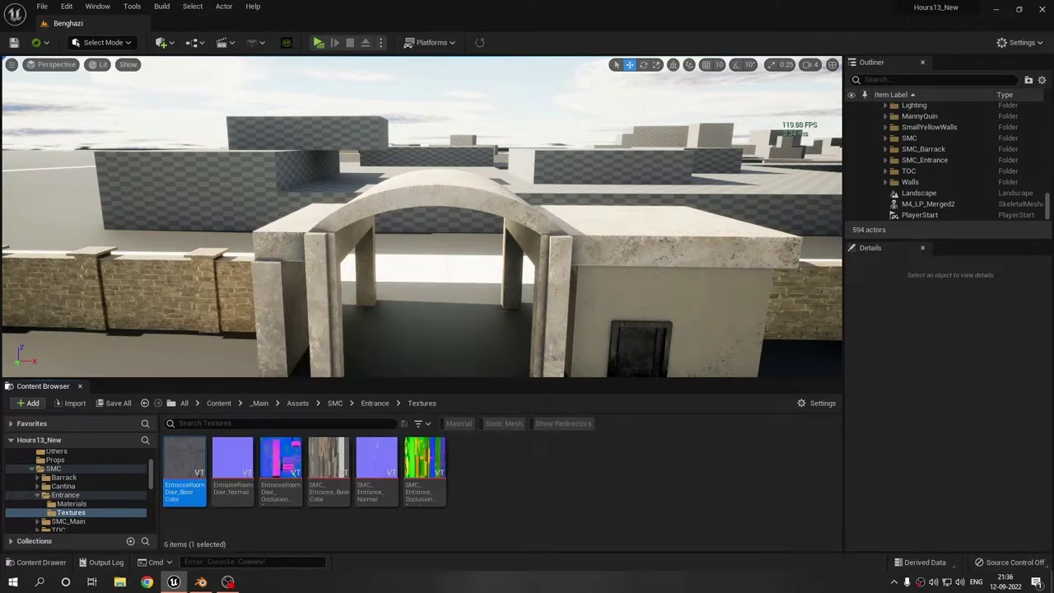
{"action": "left_click", "coordinate": [326, 492]}
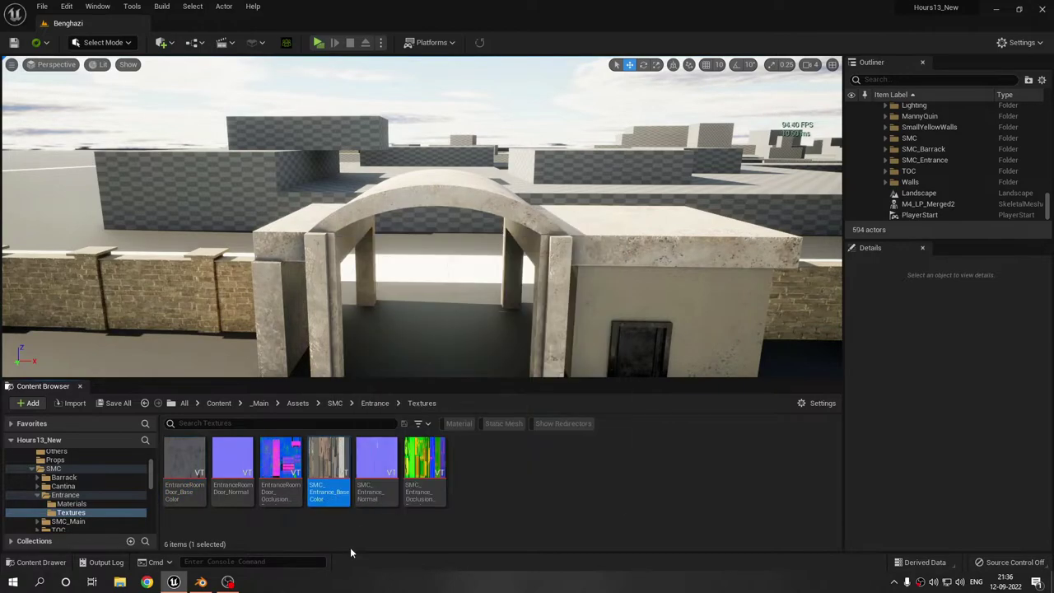
{"action": "mouse_move", "coordinate": [340, 502]}
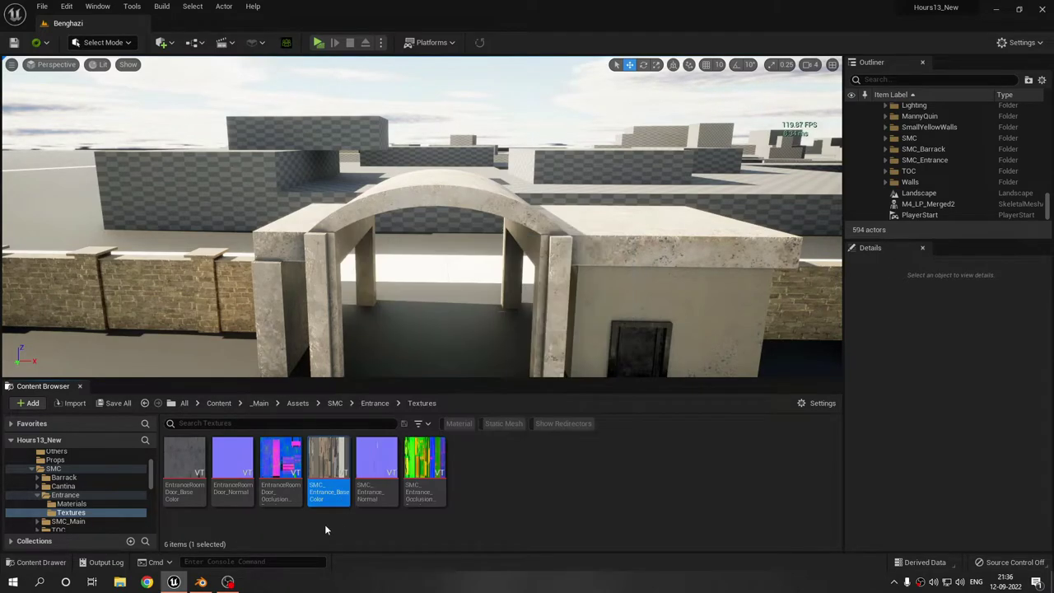
Step: Open the SMC_Entrance_BaseColor texture, examine its row of UDIM tiles, and close the texture editor
{"action": "double_click", "coordinate": [334, 492]}
{"action": "scroll", "coordinate": [346, 448], "scroll_direction": "down", "scroll_amount": 8}
{"action": "scroll", "coordinate": [348, 330], "scroll_direction": "up", "scroll_amount": 3}
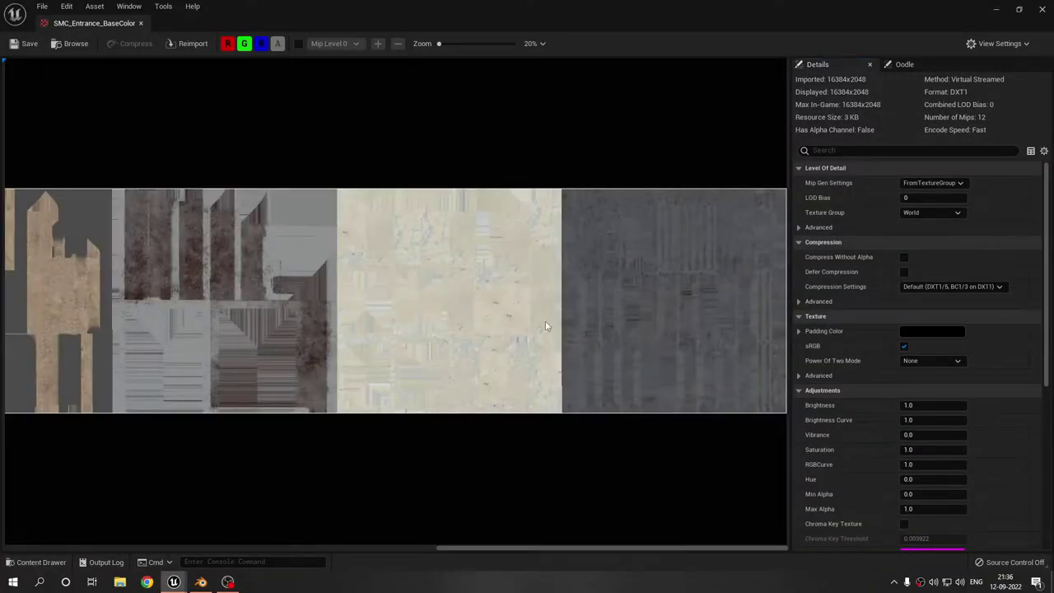
{"action": "scroll", "coordinate": [284, 322], "scroll_direction": "down", "scroll_amount": 3}
{"action": "scroll", "coordinate": [297, 322], "scroll_direction": "up", "scroll_amount": 2}
{"action": "left_click_drag", "start_coordinate": [297, 321], "coordinate": [240, 386]}
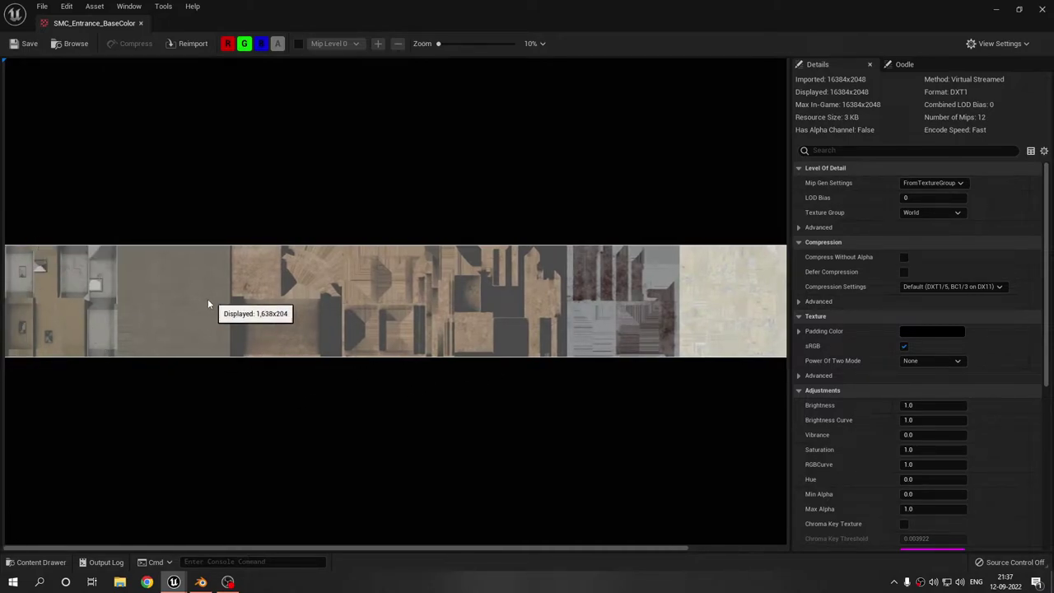
{"action": "scroll", "coordinate": [205, 301], "scroll_direction": "down", "scroll_amount": 3}
{"action": "scroll", "coordinate": [205, 301], "scroll_direction": "up", "scroll_amount": 3}
{"action": "left_click_drag", "start_coordinate": [508, 344], "coordinate": [335, 332]}
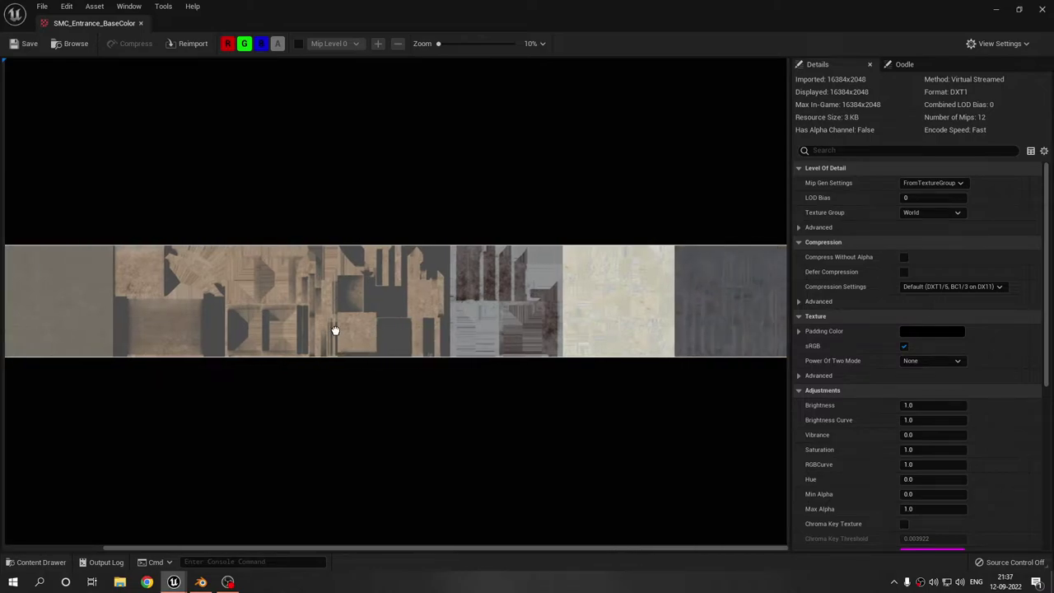
{"action": "left_click", "coordinate": [1039, 9]}
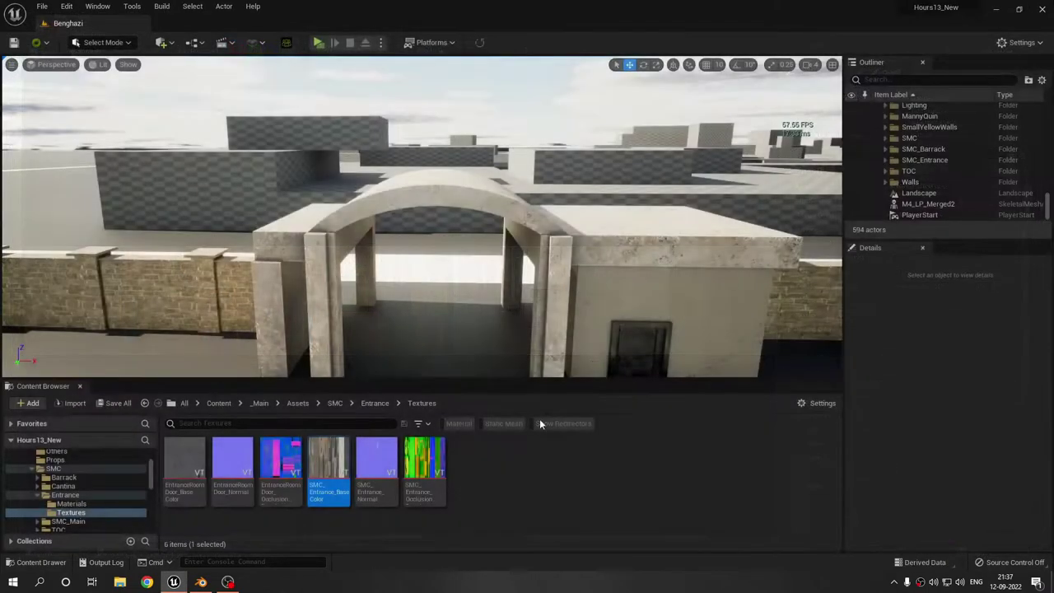
{"action": "mouse_move", "coordinate": [370, 481]}
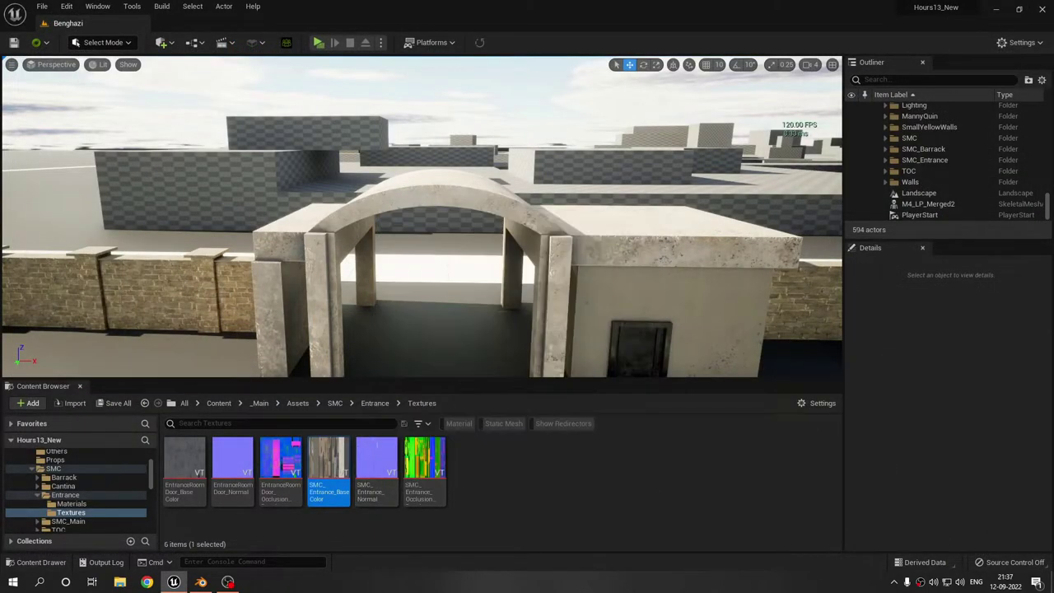
{"action": "right_click_drag", "start_coordinate": [373, 326], "coordinate": [387, 336]}
{"action": "right_click_drag", "start_coordinate": [371, 296], "coordinate": [359, 205]}
{"action": "left_click", "coordinate": [358, 205]}
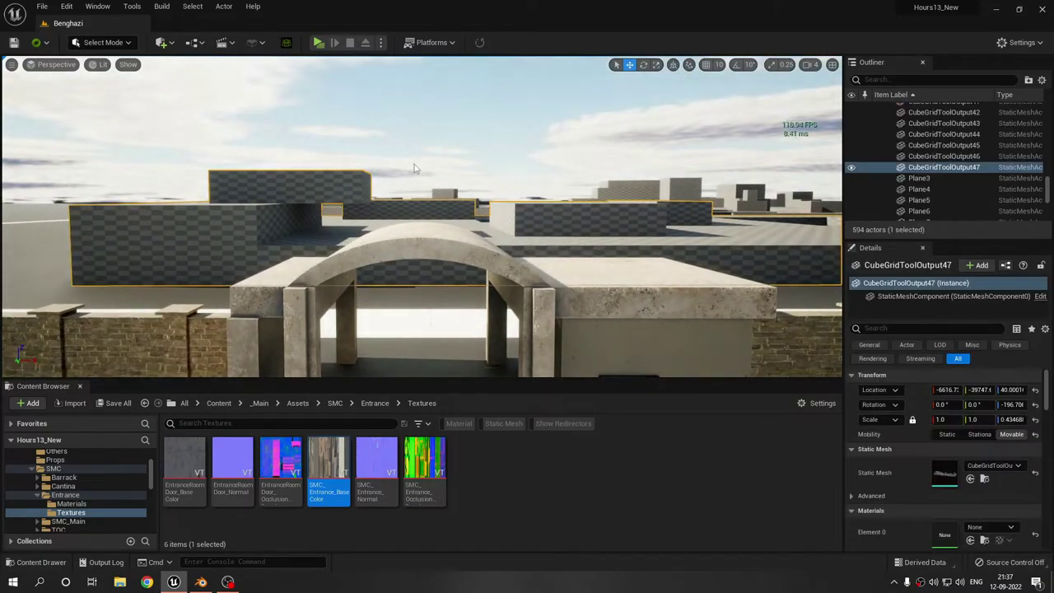
{"action": "left_click", "coordinate": [427, 160]}
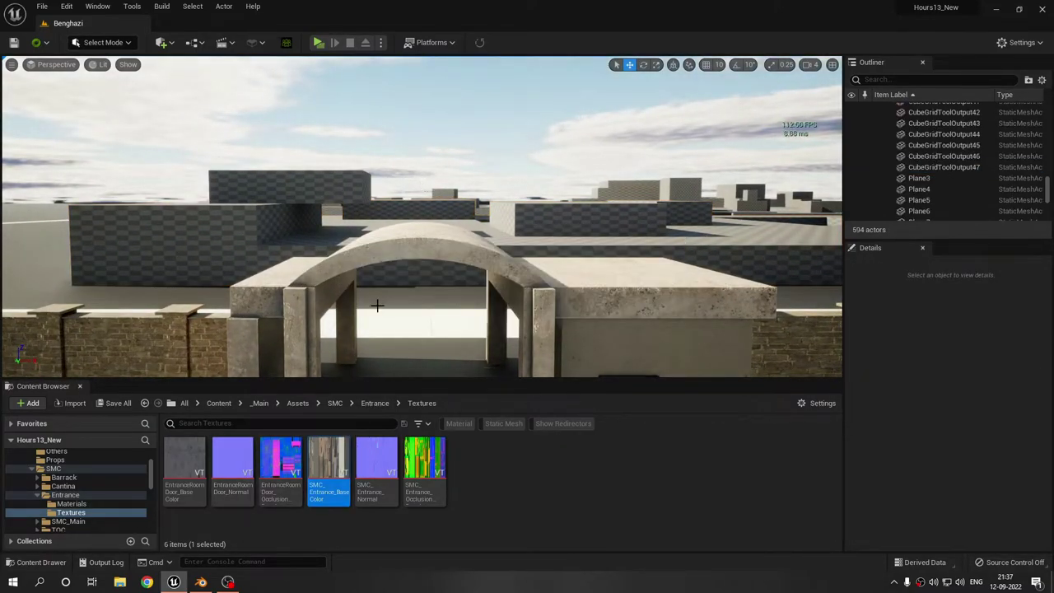
{"action": "key", "text": "s"}
{"action": "right_click_drag", "start_coordinate": [378, 303], "coordinate": [265, 336]}
Step: Switch to Blender and show the SMC_Entrance mesh in Edit Mode with X-ray turned off
{"action": "left_click", "coordinate": [203, 582]}
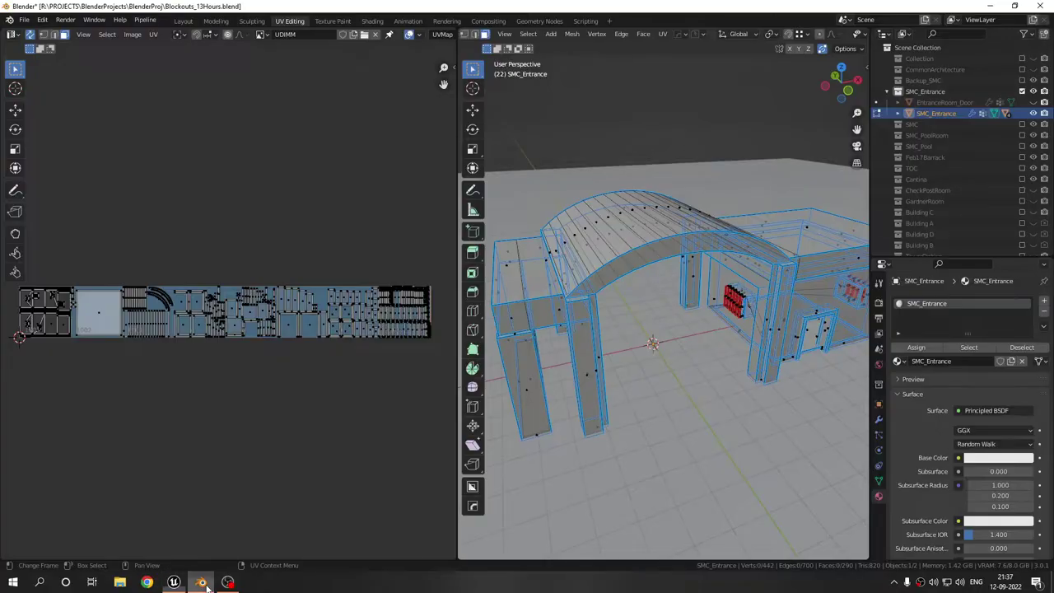
{"action": "key", "text": "Tab"}
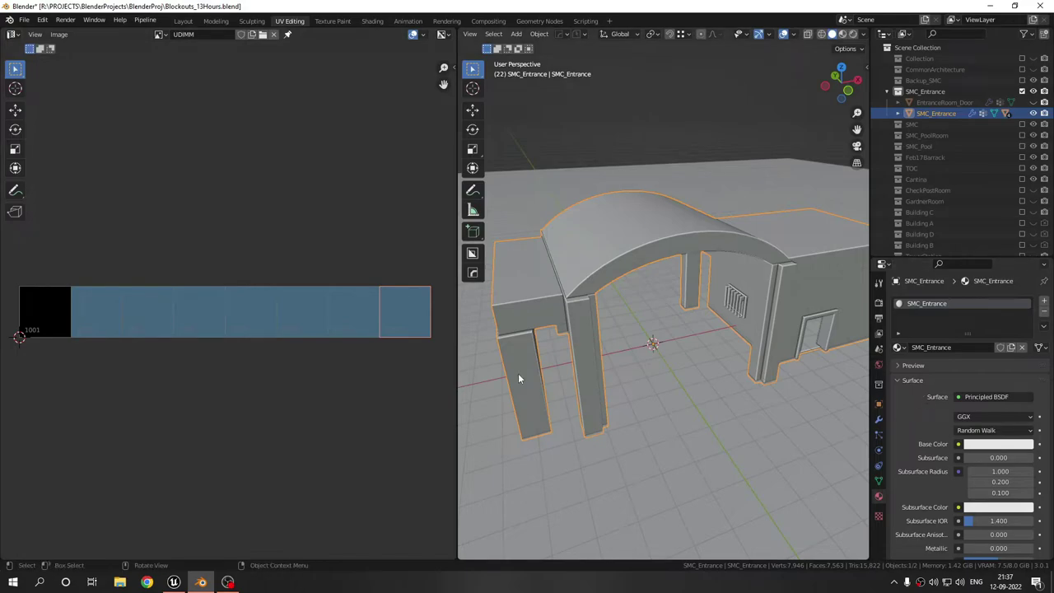
{"action": "key", "text": "Tab"}
{"action": "left_click", "coordinate": [716, 237]}
{"action": "key", "text": "alt+z"}
{"action": "middle_click_drag", "start_coordinate": [700, 318], "coordinate": [705, 323], "text": "shift"}
{"action": "scroll", "coordinate": [705, 323], "scroll_direction": "down", "scroll_amount": 3}
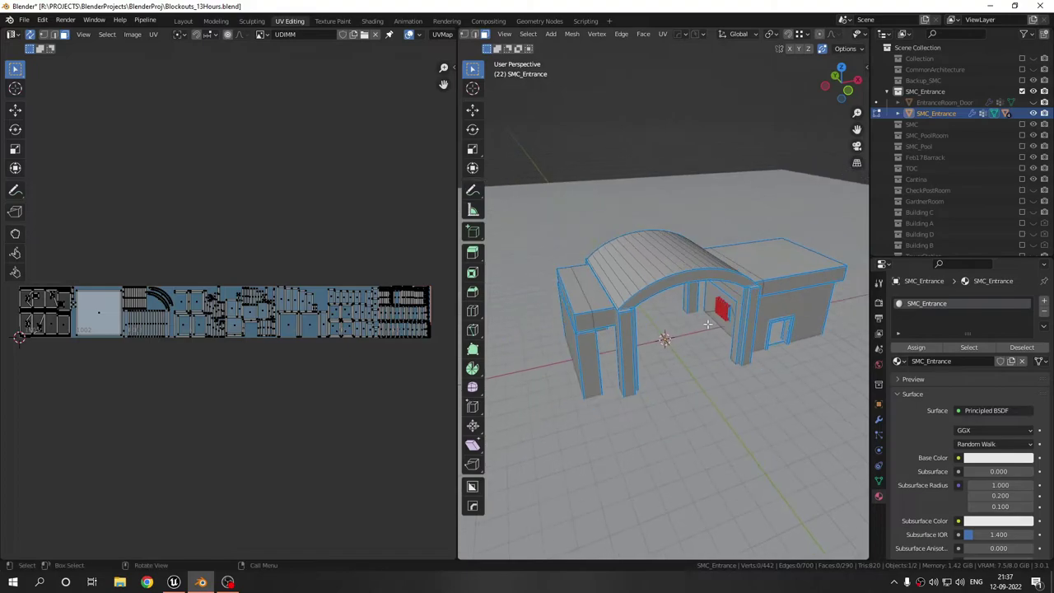
Step: Select the linked geometry of the side support, roof slab, arch and arch legs, and try moving it off the room
{"action": "key", "text": "l"}
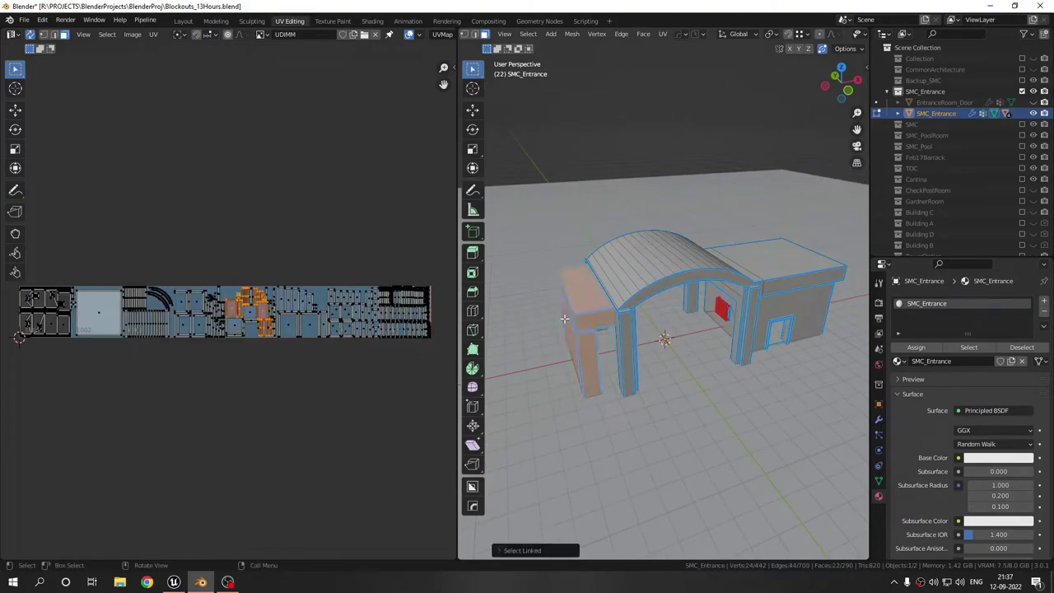
{"action": "key", "text": "l"}
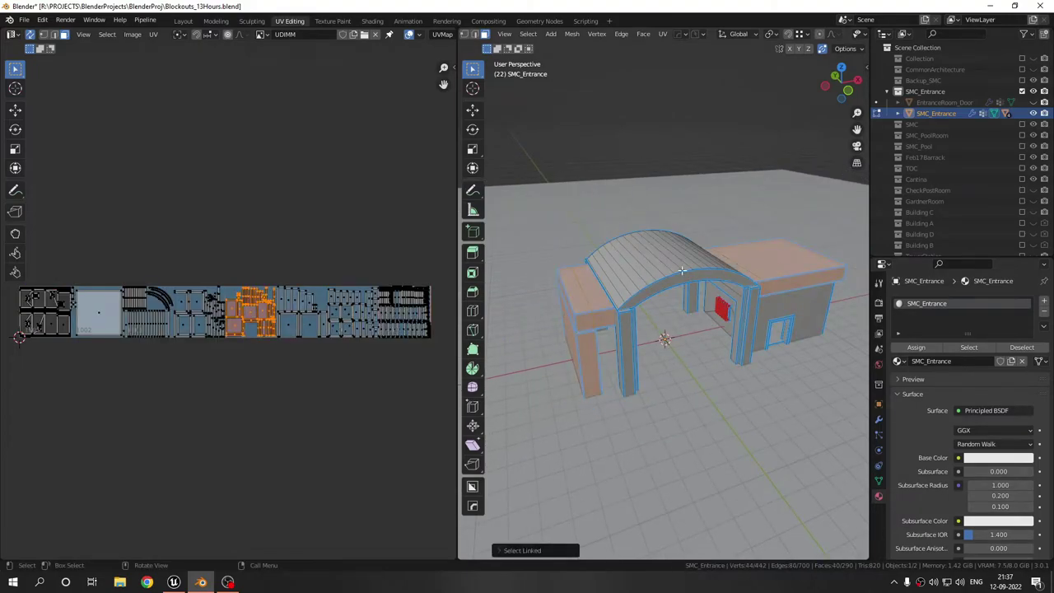
{"action": "key", "text": "l"}
{"action": "key", "text": "l"}
{"action": "key", "text": "l"}
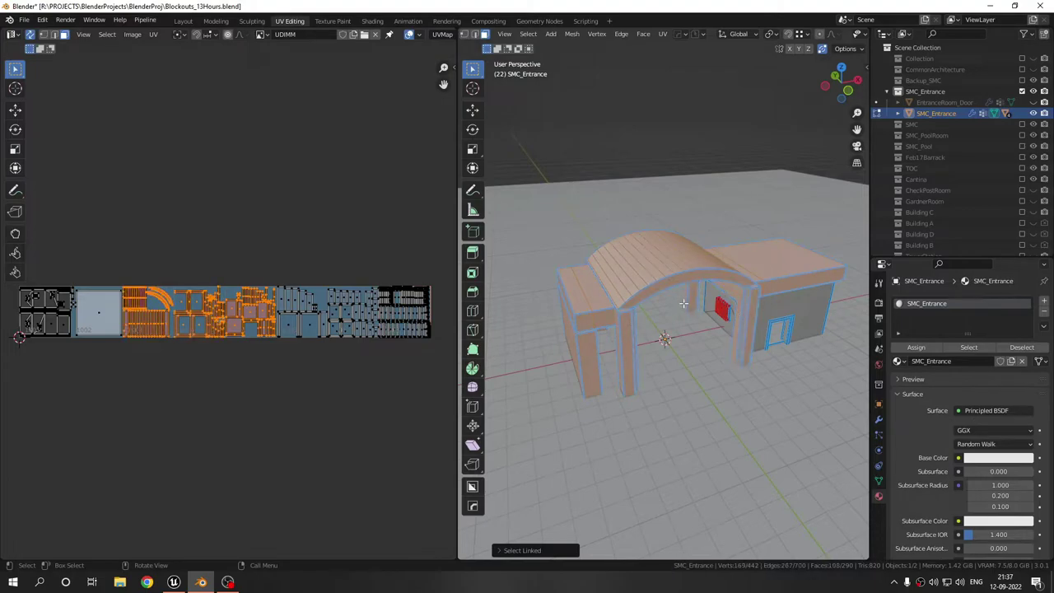
{"action": "key", "text": "g"}
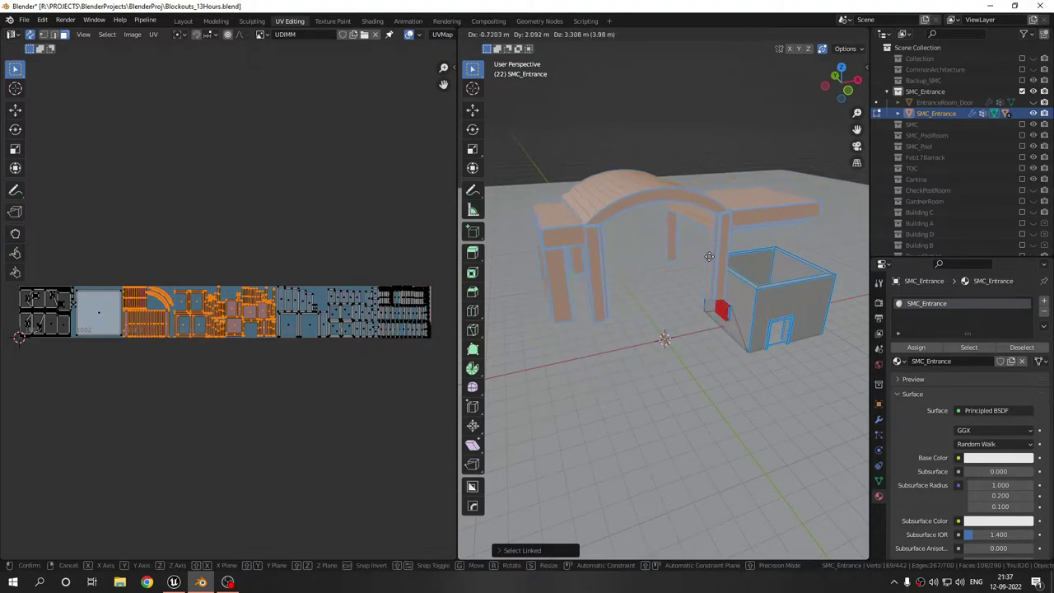
{"action": "right_click", "coordinate": [712, 256]}
Step: Clear the selection, select the faces of the Arch vertex group, and try moving the arch away from the building
{"action": "middle_click_drag", "start_coordinate": [703, 332], "coordinate": [703, 316]}
{"action": "left_click", "coordinate": [880, 481]}
{"action": "scroll", "coordinate": [957, 362], "scroll_direction": "down", "scroll_amount": 1}
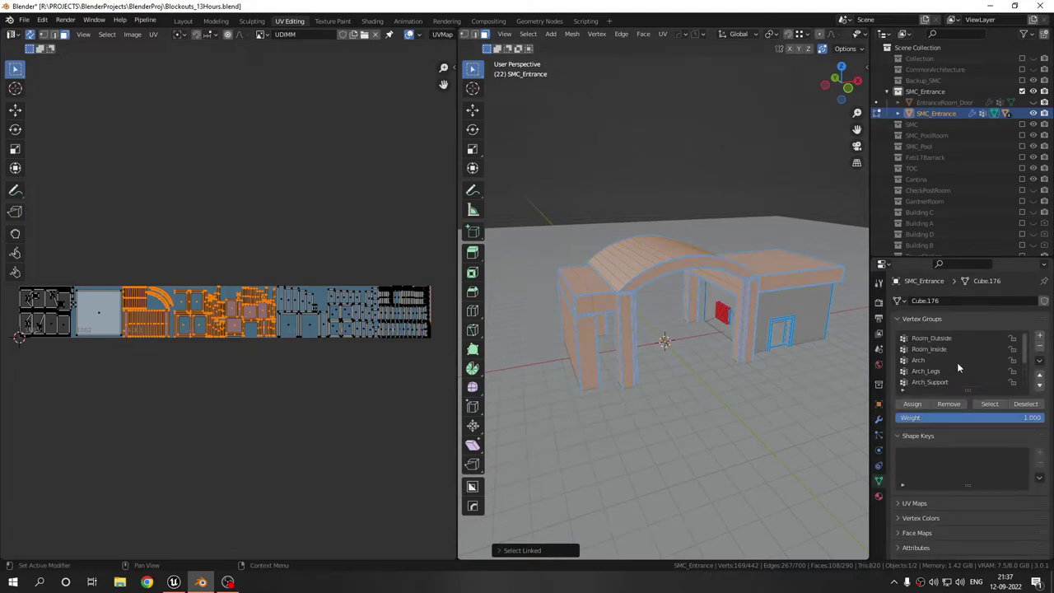
{"action": "key", "text": "alt+a"}
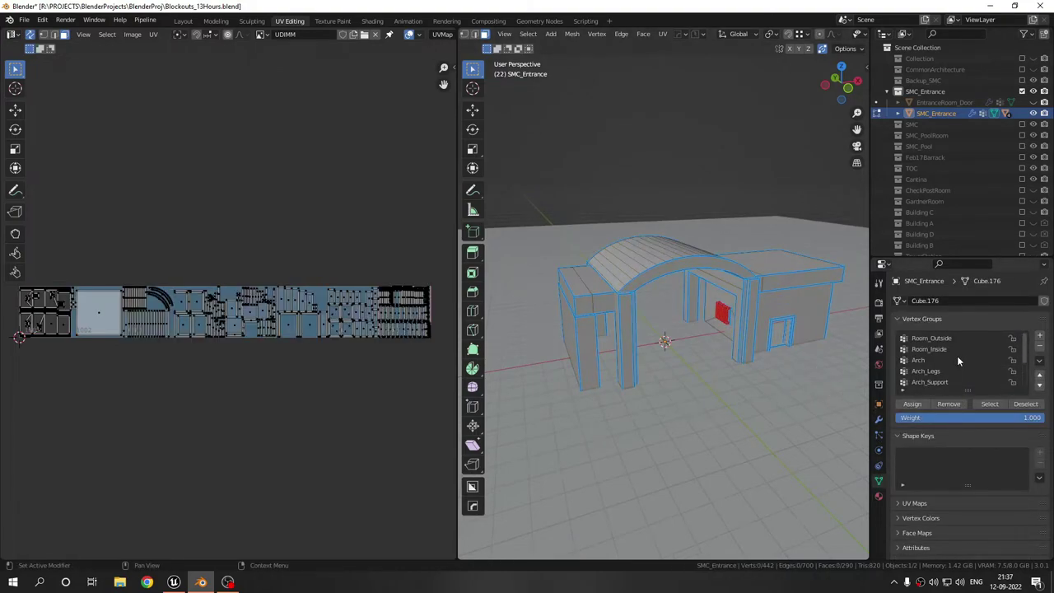
{"action": "scroll", "coordinate": [956, 354], "scroll_direction": "up", "scroll_amount": 4}
{"action": "left_click", "coordinate": [936, 361]}
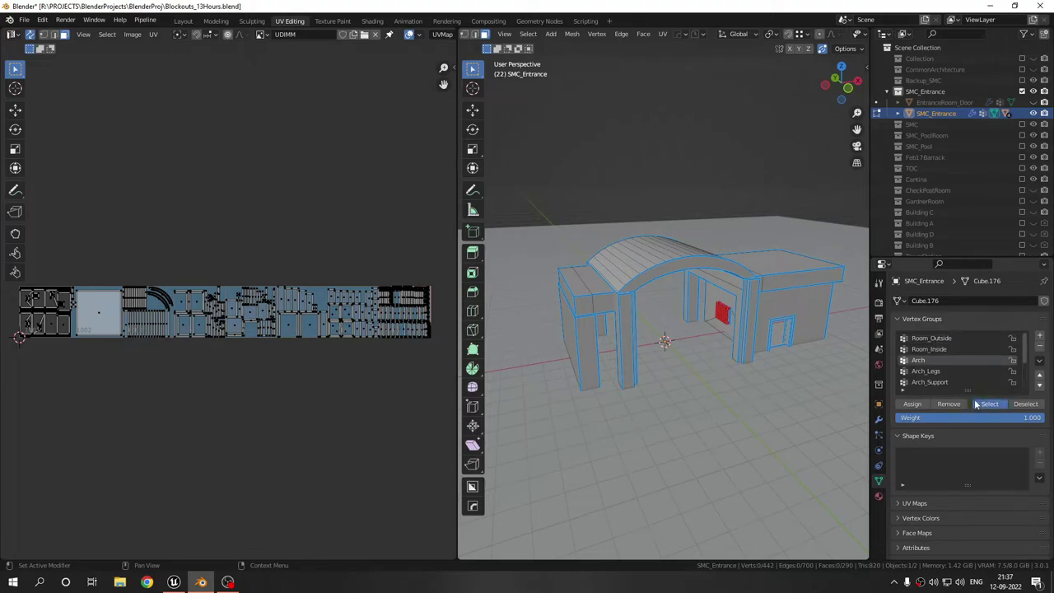
{"action": "left_click", "coordinate": [989, 403]}
{"action": "key", "text": "g"}
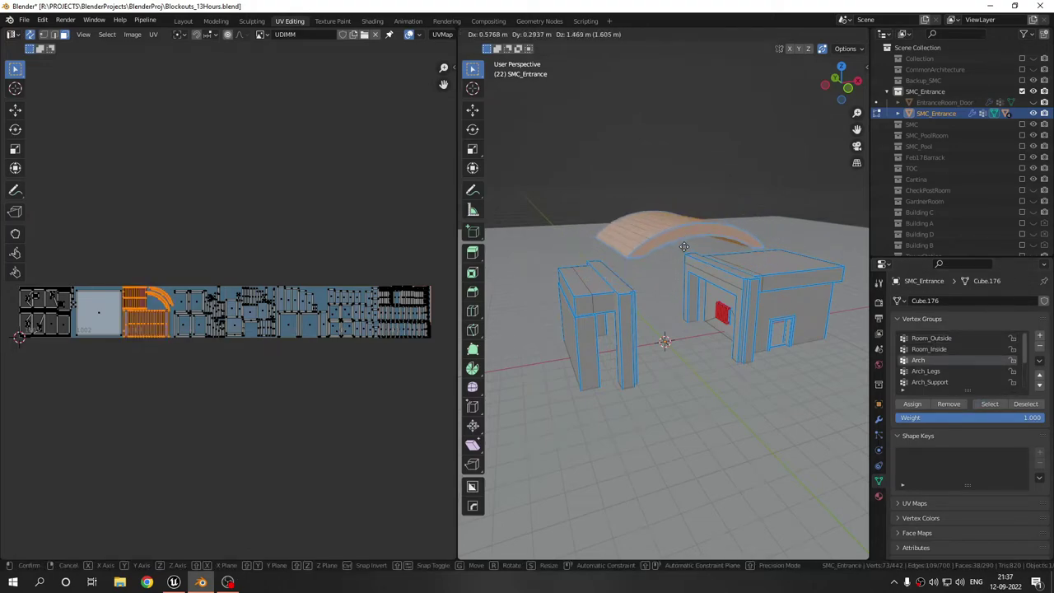
{"action": "right_click", "coordinate": [684, 237]}
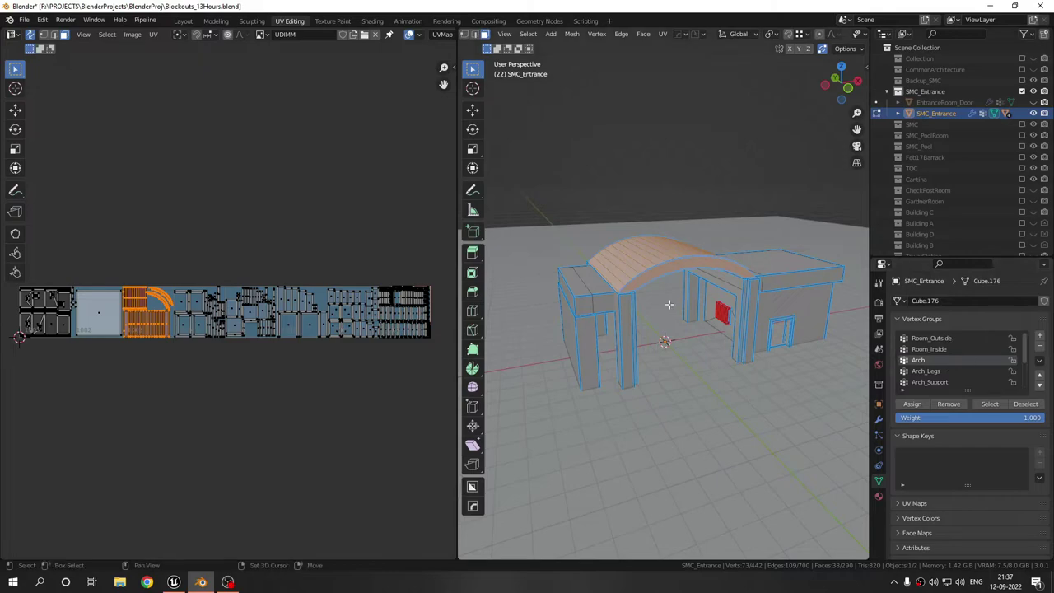
Step: View the entrance's vertex colors in Vertex Paint mode, and return to Object Mode with nothing selected
{"action": "middle_click_drag", "start_coordinate": [675, 296], "coordinate": [660, 328]}
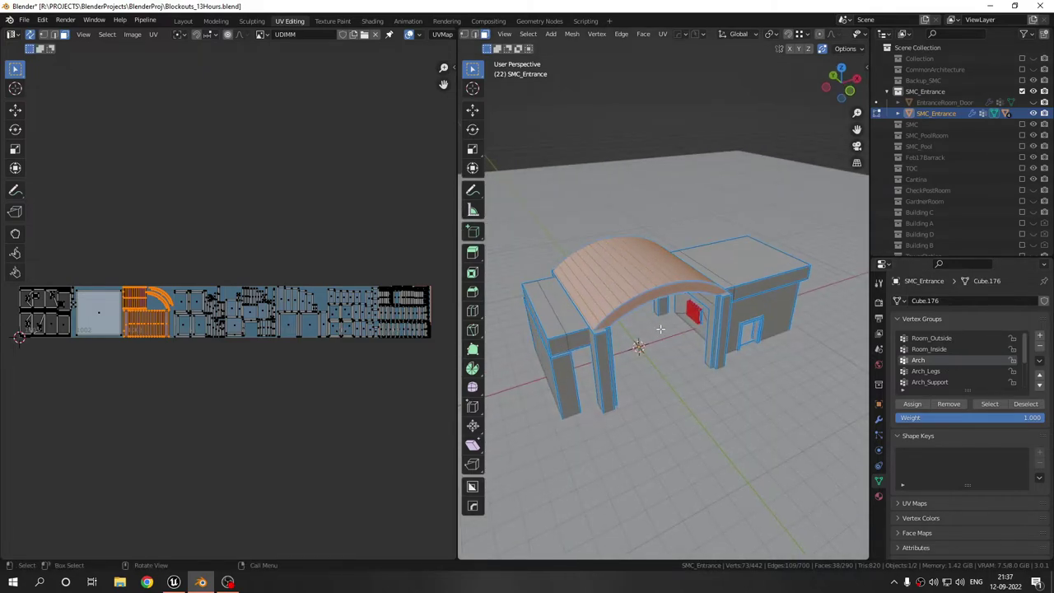
{"action": "key", "text": "Tab"}
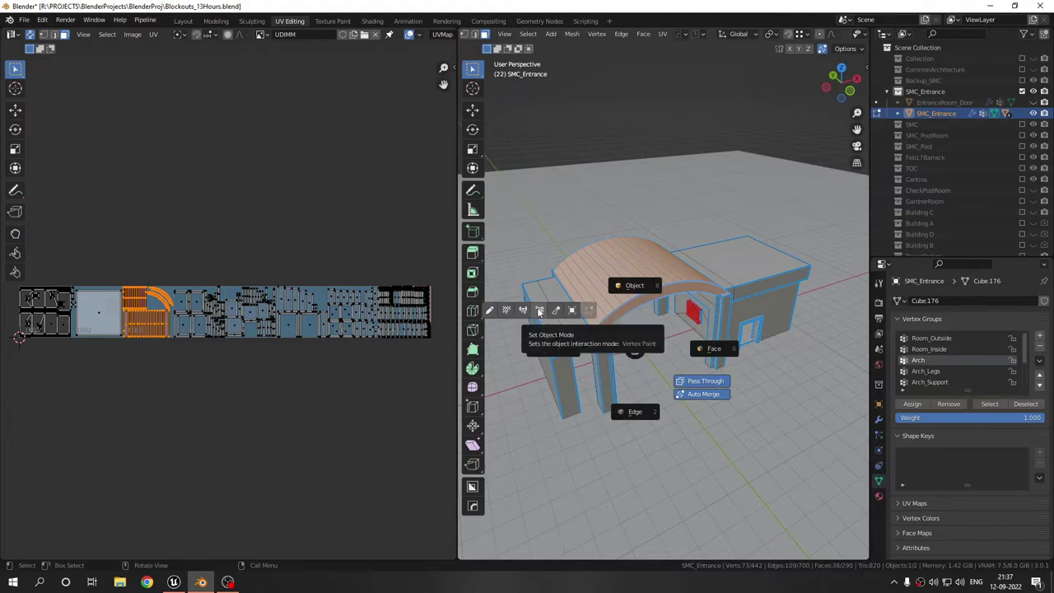
{"action": "left_click", "coordinate": [539, 310]}
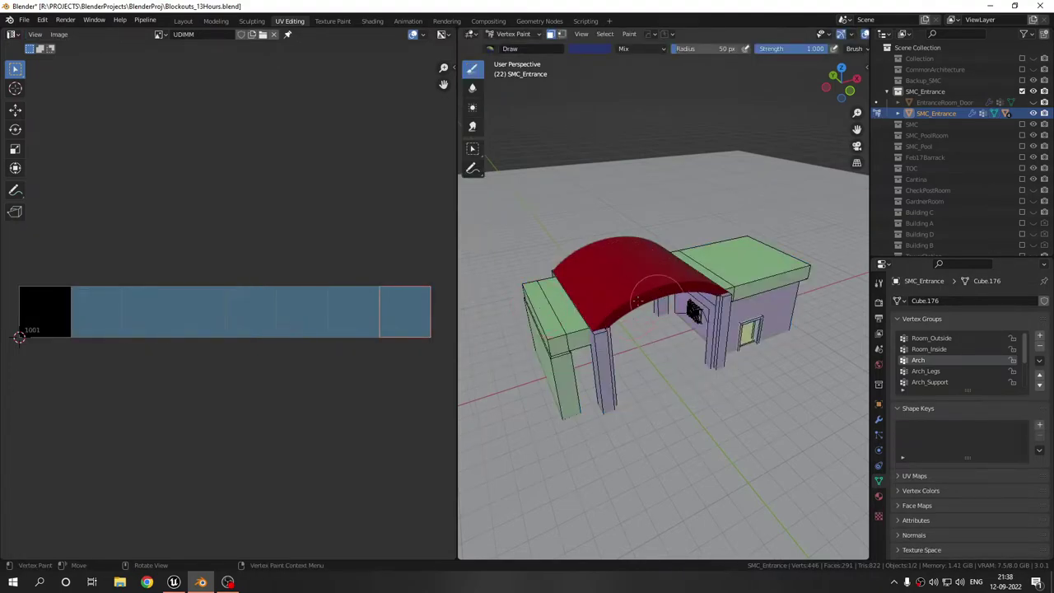
{"action": "key", "text": "Tab"}
{"action": "left_click", "coordinate": [583, 243]}
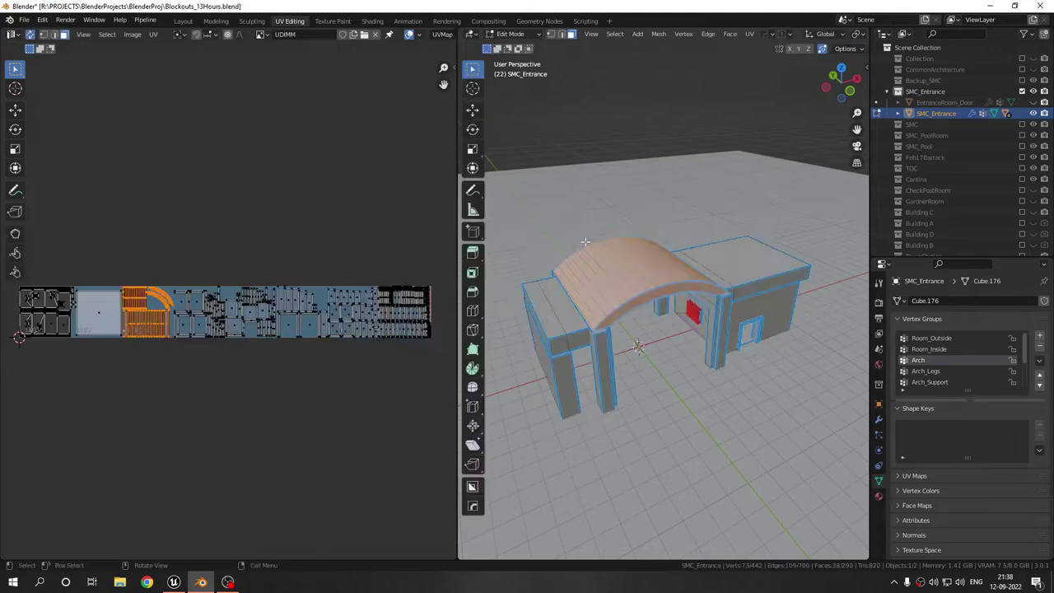
{"action": "key", "text": "Tab"}
{"action": "left_click", "coordinate": [605, 221]}
{"action": "key", "text": "alt+a"}
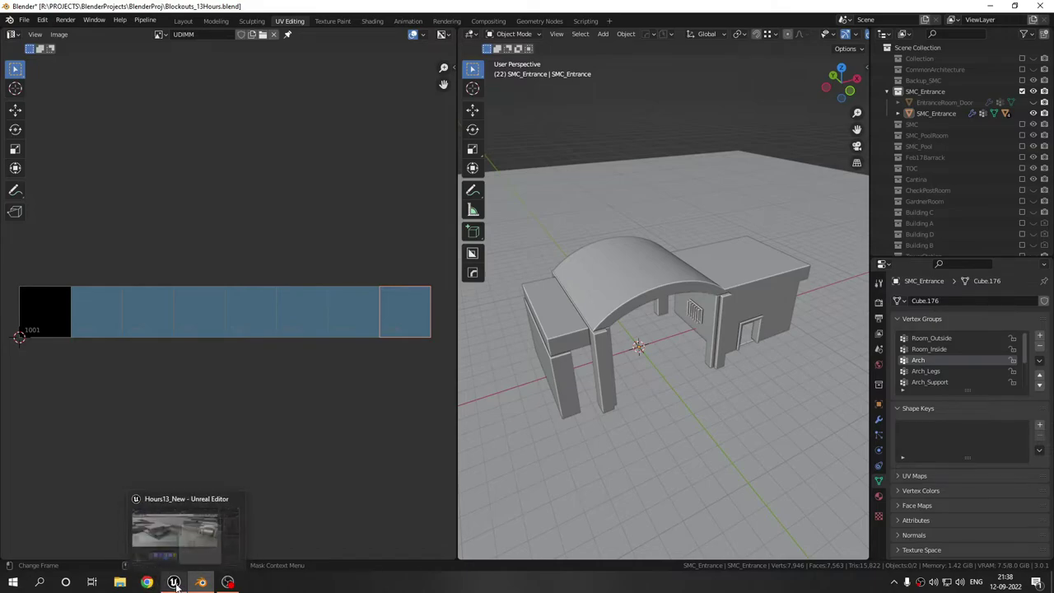
Step: Switch to Unreal Editor and survey the Benghazi level's compound from the entrance gate to the main villa
{"action": "left_click", "coordinate": [176, 586]}
{"action": "right_click_drag", "start_coordinate": [236, 350], "coordinate": [249, 368]}
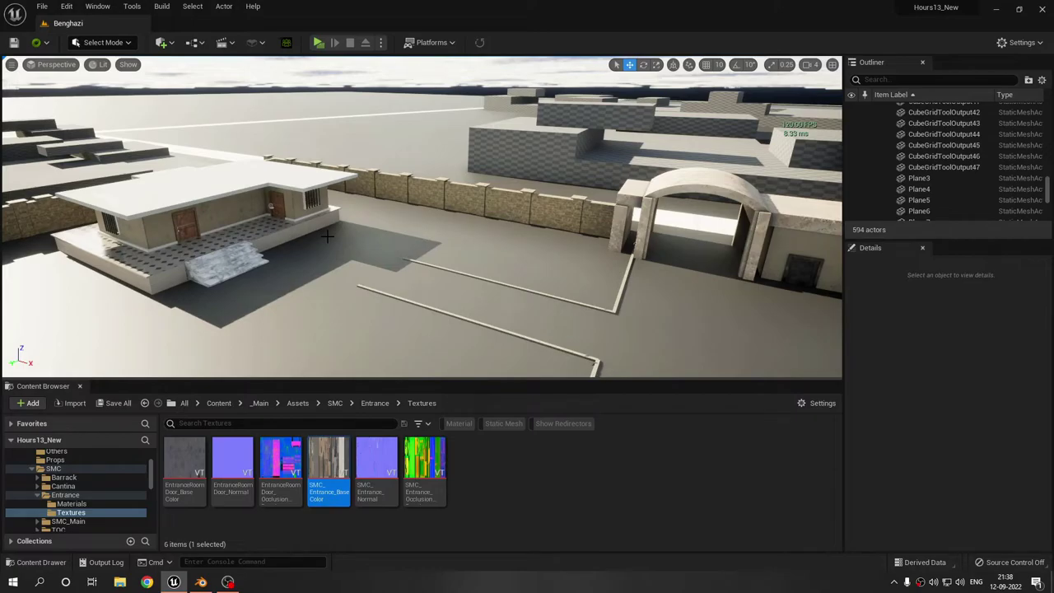
{"action": "right_click_drag", "start_coordinate": [327, 236], "coordinate": [272, 219]}
{"action": "key", "text": "w"}
{"action": "right_click_drag", "start_coordinate": [346, 156], "coordinate": [403, 170]}
{"action": "right_click_drag", "start_coordinate": [471, 234], "coordinate": [346, 222]}
{"action": "right_click_drag", "start_coordinate": [400, 245], "coordinate": [321, 245]}
{"action": "right_click_drag", "start_coordinate": [22, 247], "coordinate": [362, 207]}
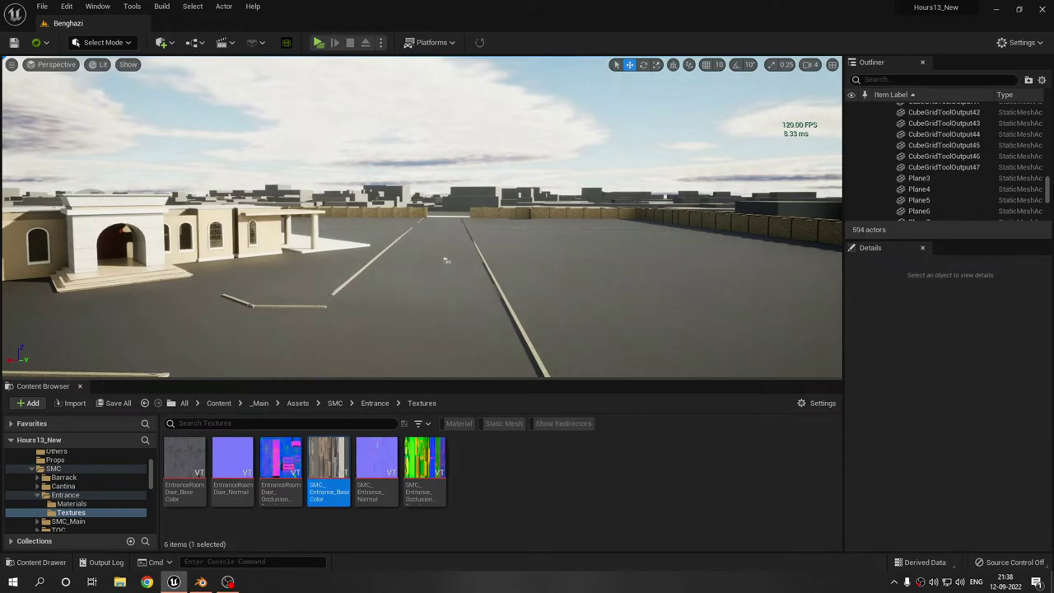
{"action": "key", "text": "s"}
{"action": "right_click_drag", "start_coordinate": [447, 261], "coordinate": [374, 309]}
{"action": "right_click_drag", "start_coordinate": [657, 273], "coordinate": [691, 243]}
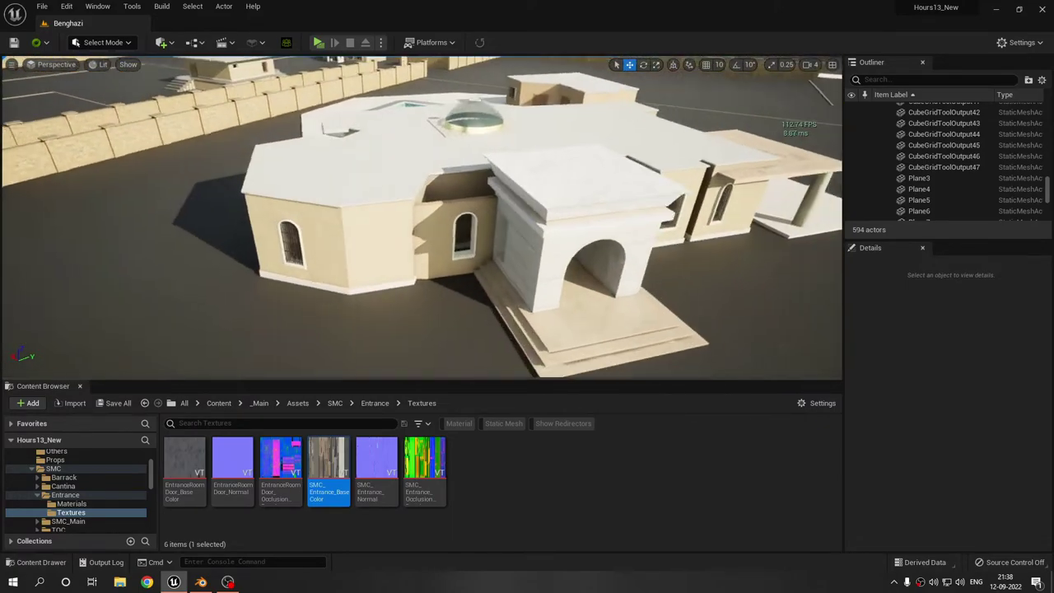
Step: Examine the main villa's arched window grille up close and the whole building with its pool from above
{"action": "key", "text": "d"}
{"action": "mouse_move", "coordinate": [422, 218]}
{"action": "right_mouse_down"}
{"action": "mouse_move", "coordinate": [400, 223]}
{"action": "mouse_move", "coordinate": [485, 220]}
{"action": "mouse_move", "coordinate": [420, 220]}
{"action": "right_mouse_up"}
{"action": "key", "text": "w"}
{"action": "key", "text": "s"}
{"action": "key", "text": "s"}
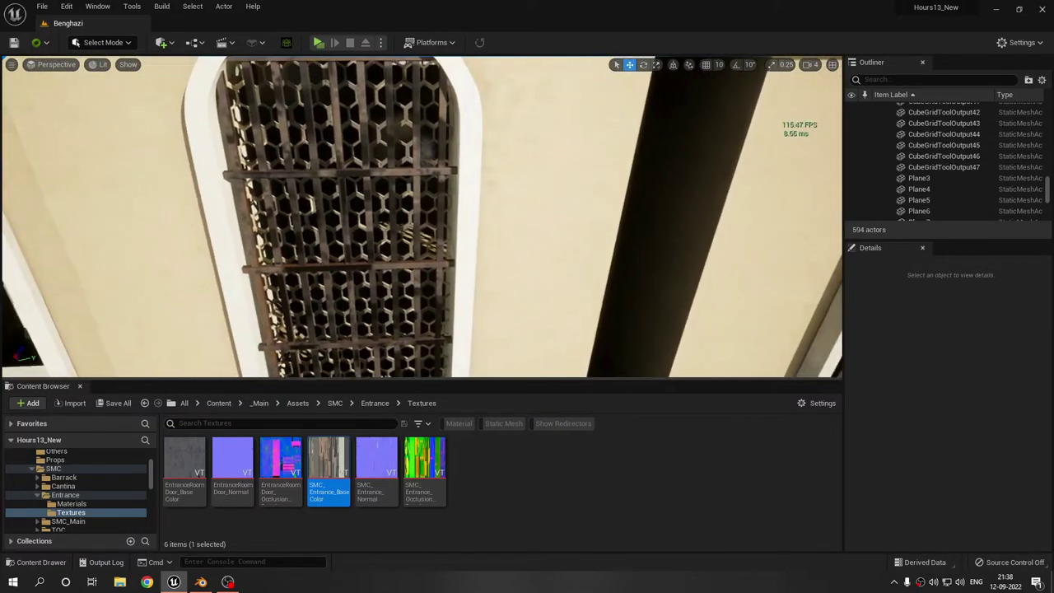
{"action": "right_click_drag", "start_coordinate": [421, 217], "coordinate": [251, 204]}
{"action": "key", "text": "w"}
{"action": "key", "text": "s"}
{"action": "right_click_drag", "start_coordinate": [383, 214], "coordinate": [370, 235]}
{"action": "key", "text": "w"}
{"action": "key", "text": "s"}
{"action": "key", "text": "w"}
{"action": "key", "text": "s"}
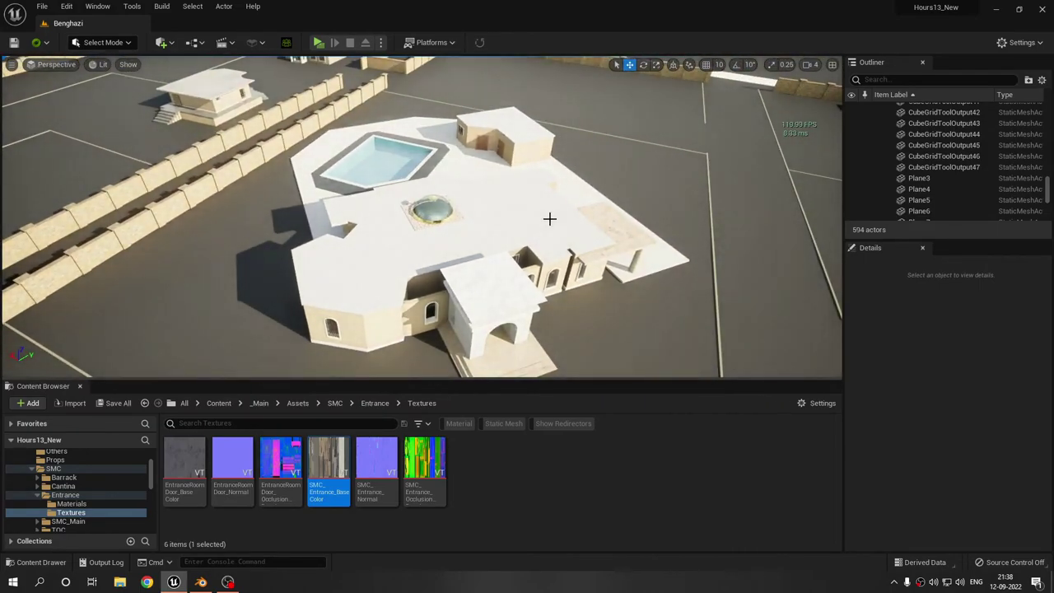
Step: Switch from Unreal Editor to the OBS Studio window
{"action": "right_click_drag", "start_coordinate": [559, 288], "coordinate": [556, 285]}
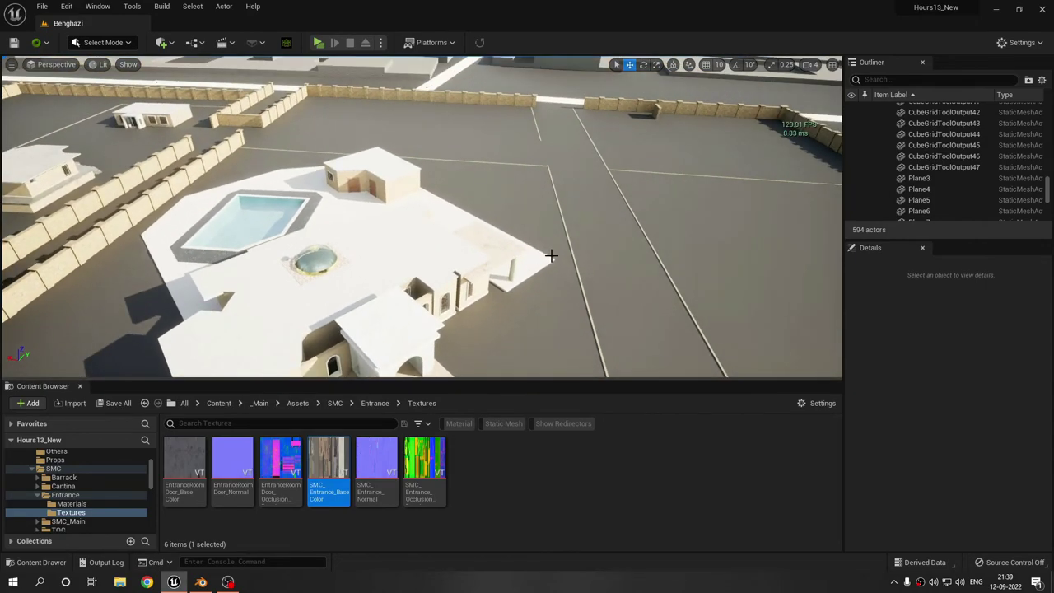
{"action": "key", "text": "alt+Tab"}
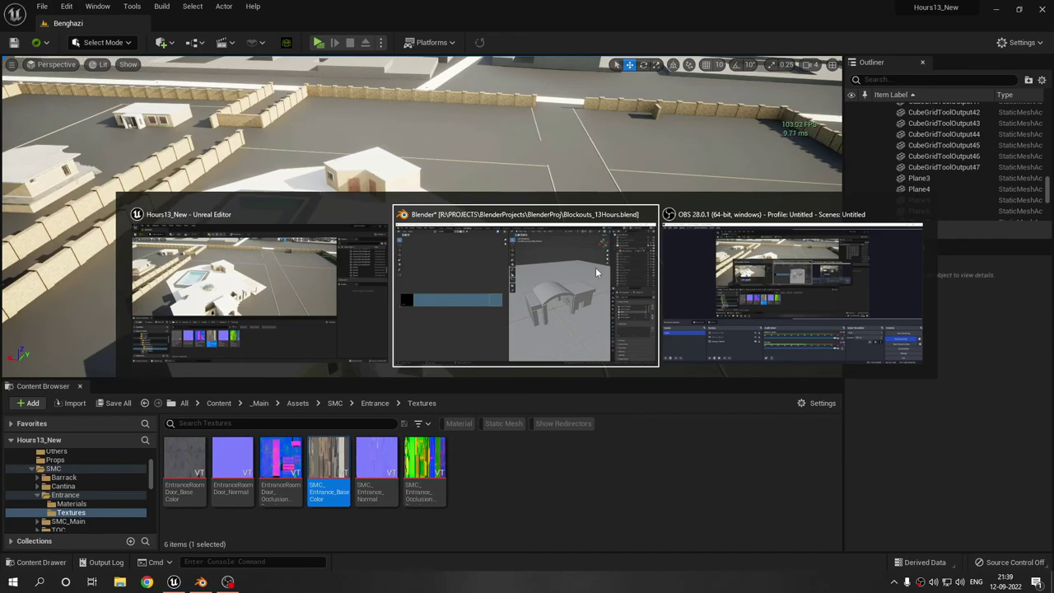
{"action": "key", "text": "alt+Tab"}
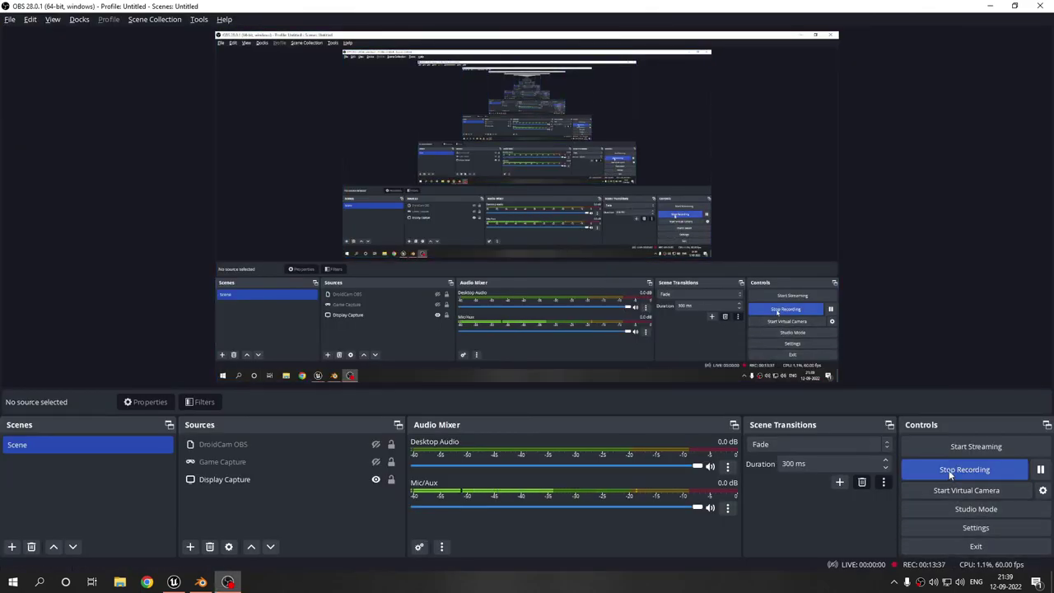